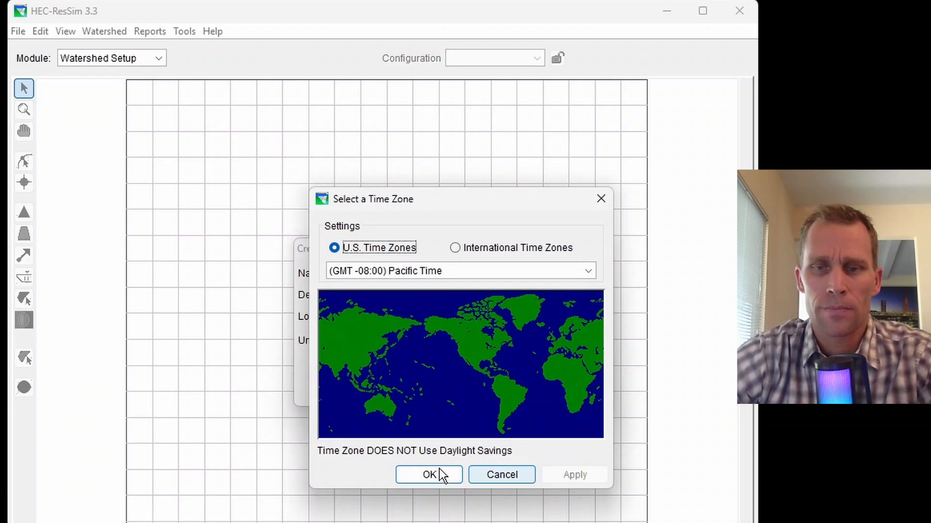
Accept the (GMT -08:00) Pacific Time zone, create the video_02 watershed, and narrow the main window
{"action": "left_click", "coordinate": [431, 477]}
{"action": "left_click", "coordinate": [487, 388]}
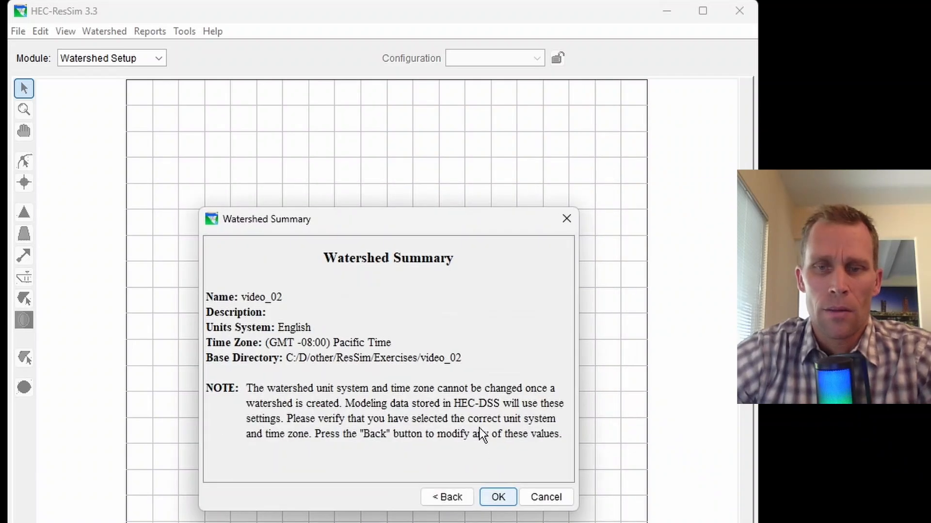
{"action": "left_click", "coordinate": [496, 495]}
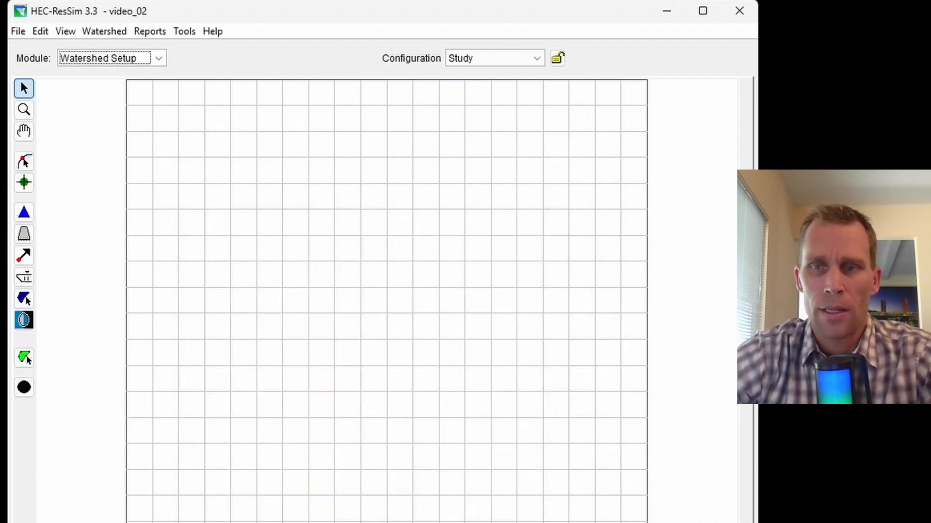
{"action": "left_click_drag", "start_coordinate": [757, 349], "coordinate": [668, 348]}
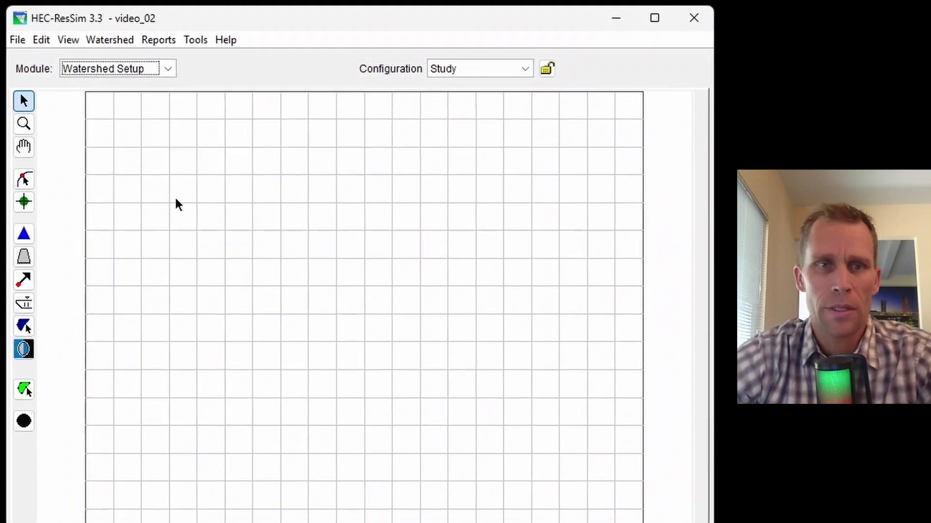
Draw a bending stream alignment from the grid's upper left down toward its lower middle and name it stream_1
{"action": "left_click", "coordinate": [24, 180]}
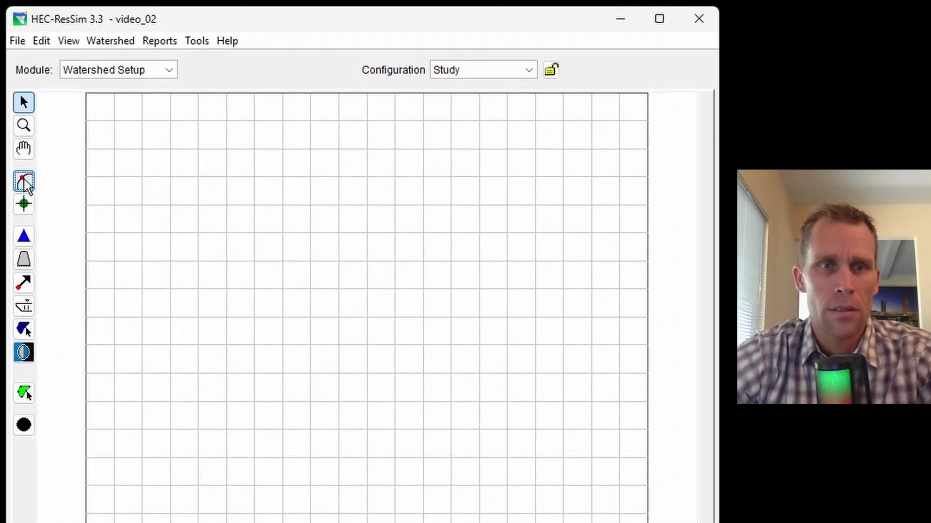
{"action": "left_click", "coordinate": [148, 136]}
{"action": "left_click", "coordinate": [213, 195]}
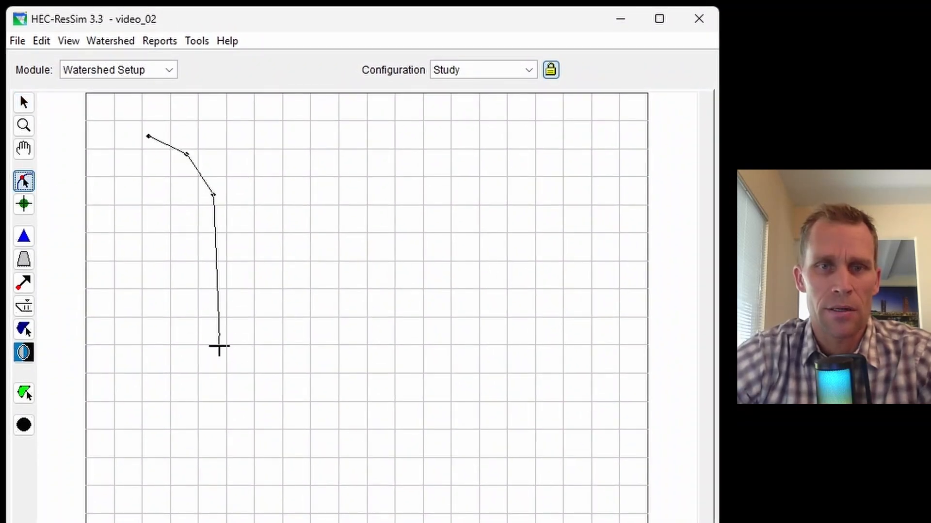
{"action": "left_click", "coordinate": [220, 351]}
{"action": "double_click", "coordinate": [261, 402]}
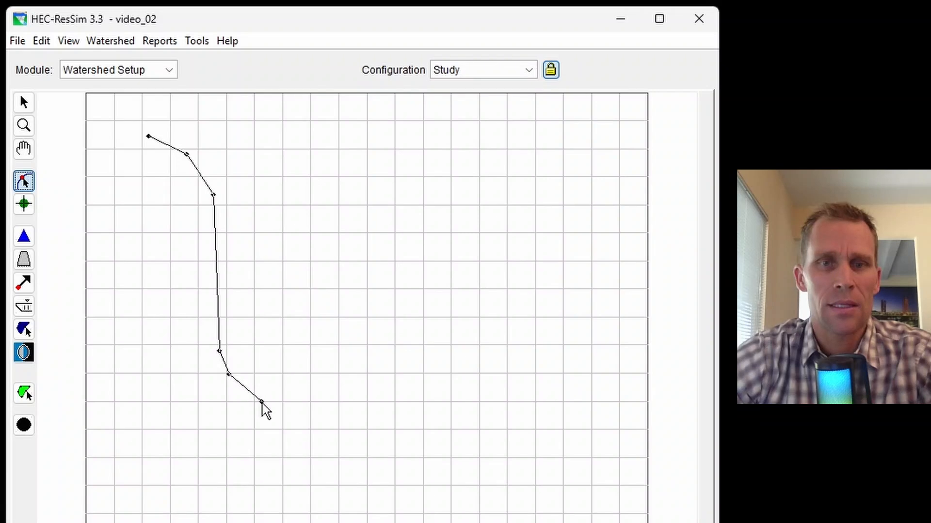
{"action": "type", "text": "stream_"}
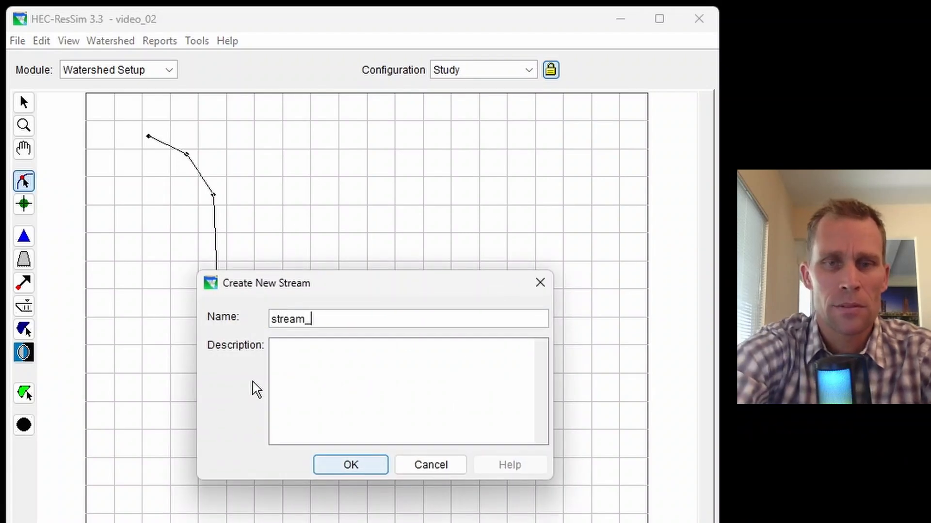
{"action": "type", "text": "1"}
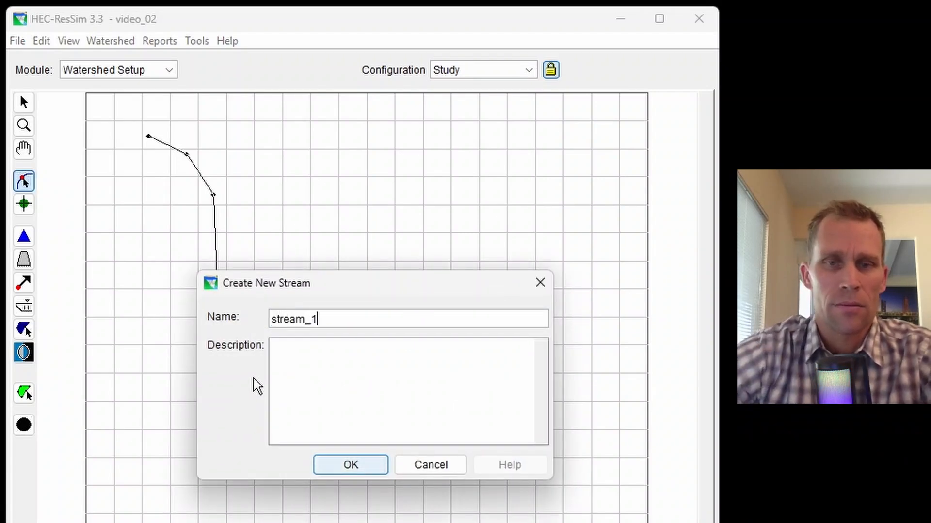
{"action": "left_click", "coordinate": [324, 465]}
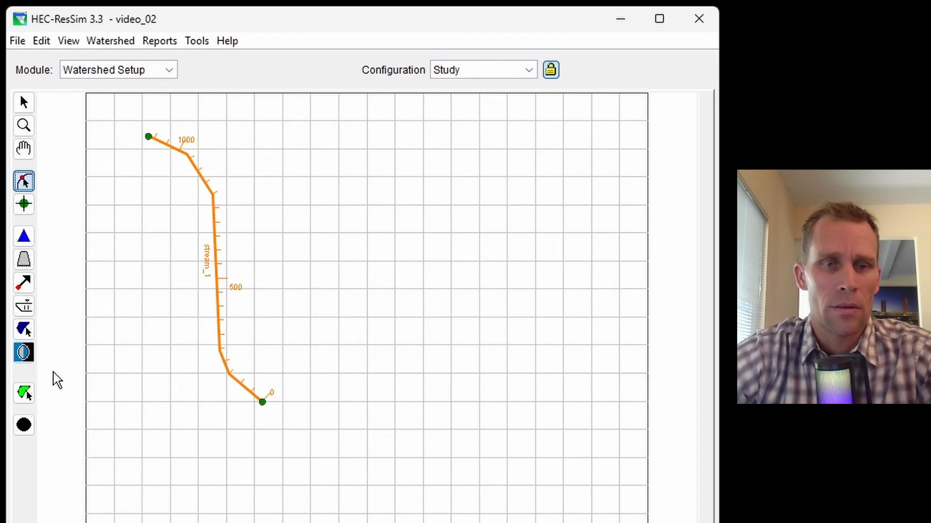
Add a computation point named CP1 near the upstream end of stream_1, on the Default layer
{"action": "left_click", "coordinate": [26, 426]}
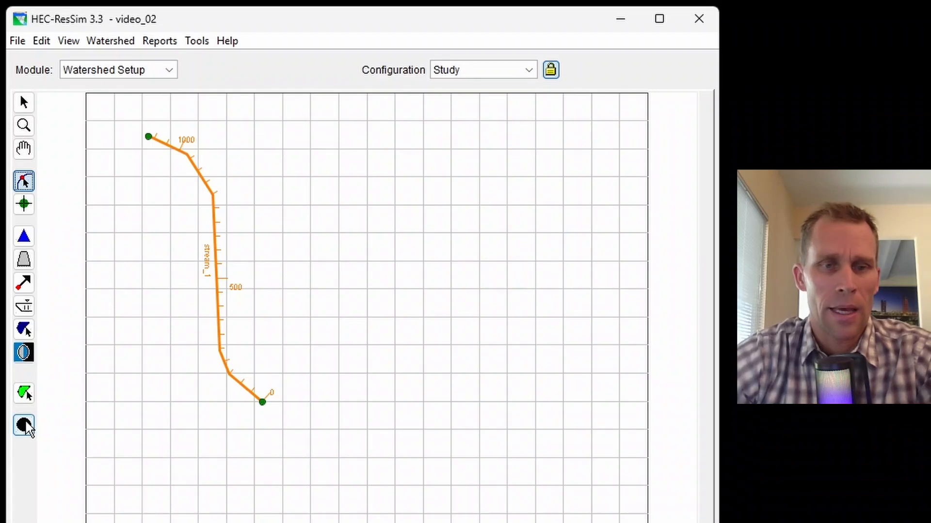
{"action": "left_click", "coordinate": [169, 144]}
{"action": "type", "text": "C"}
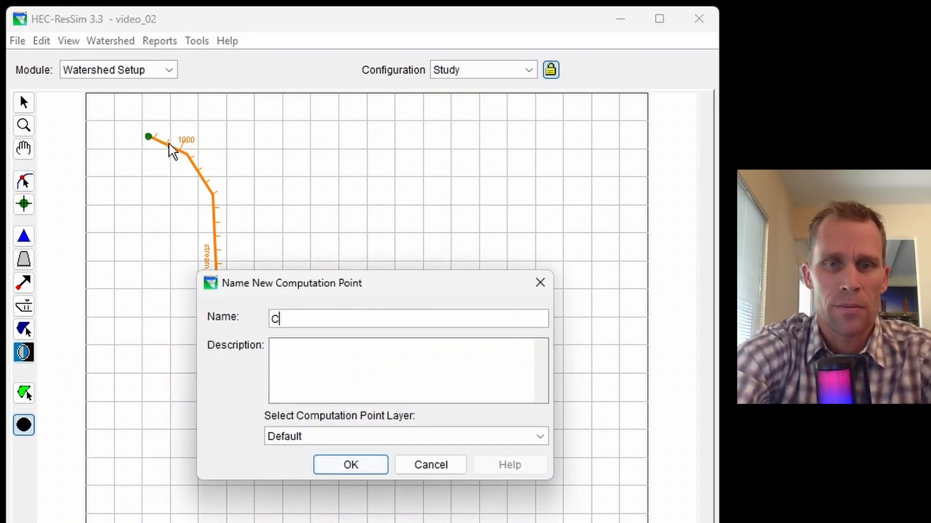
{"action": "type", "text": "P1"}
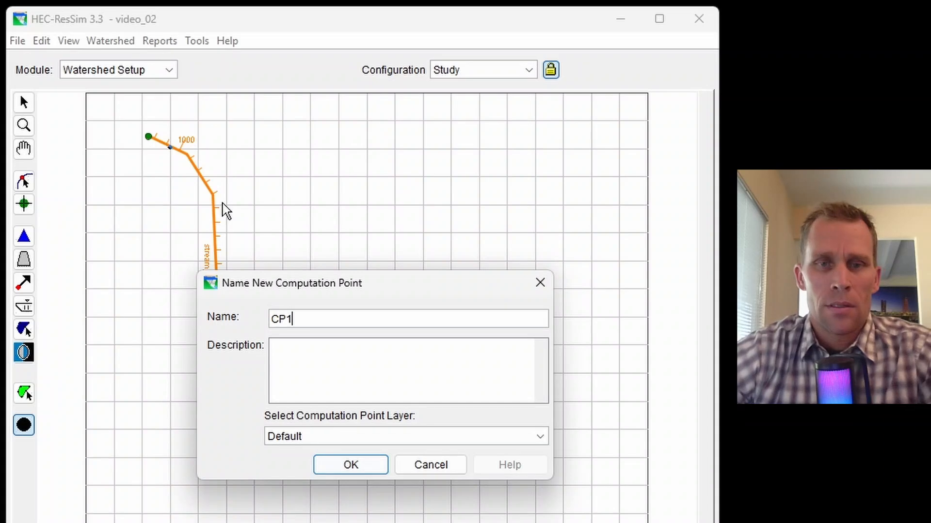
{"action": "left_click", "coordinate": [356, 465]}
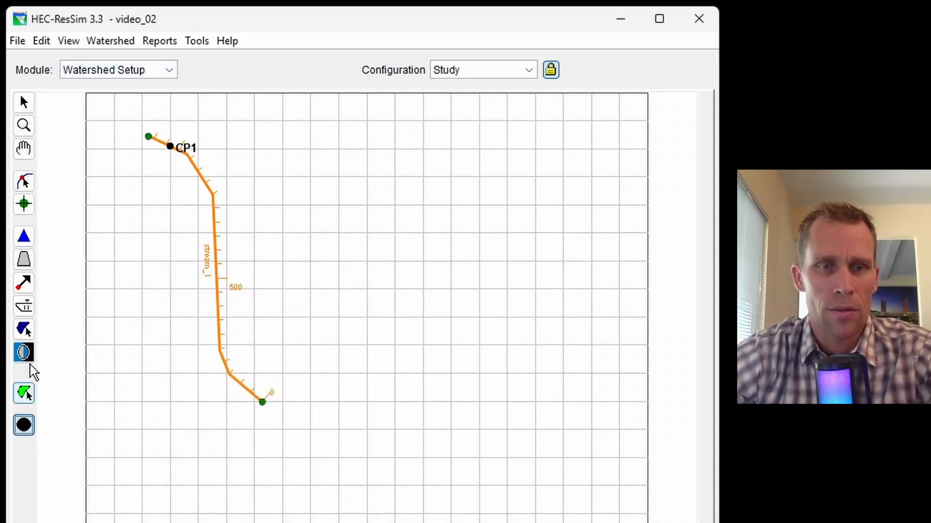
Draw a reservoir along the middle stretch of stream_1, from about station 691 downstream, and name it reservoir_1
{"action": "left_click", "coordinate": [30, 237]}
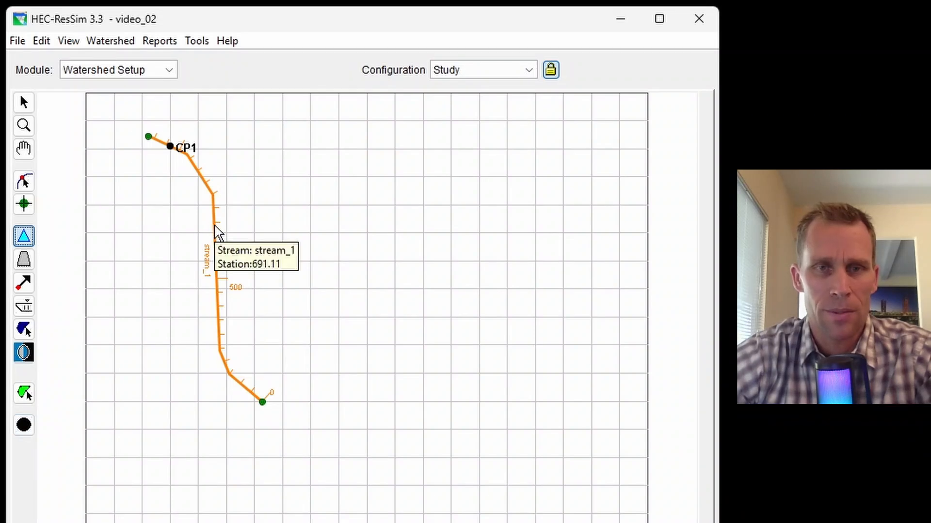
{"action": "left_click_drag", "start_coordinate": [214, 225], "coordinate": [216, 279]}
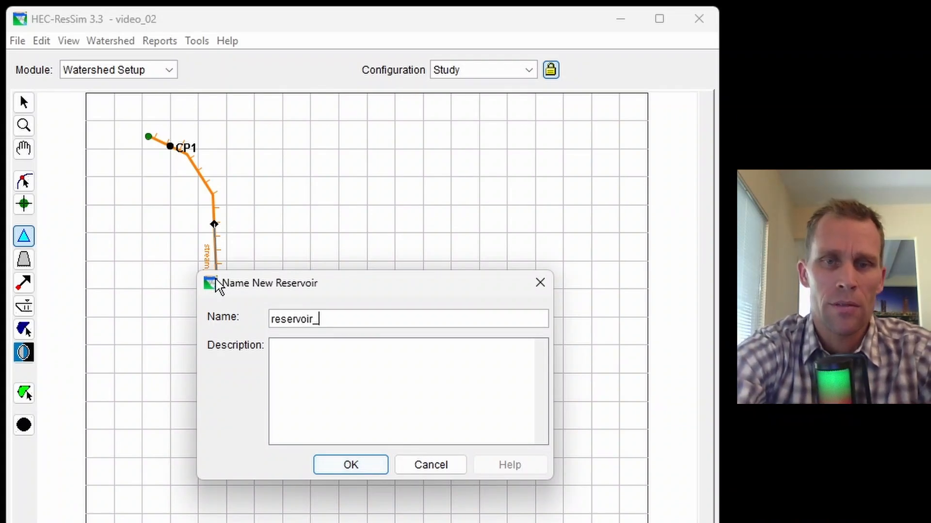
{"action": "type", "text": "reservoir_1"}
{"action": "left_click", "coordinate": [351, 465]}
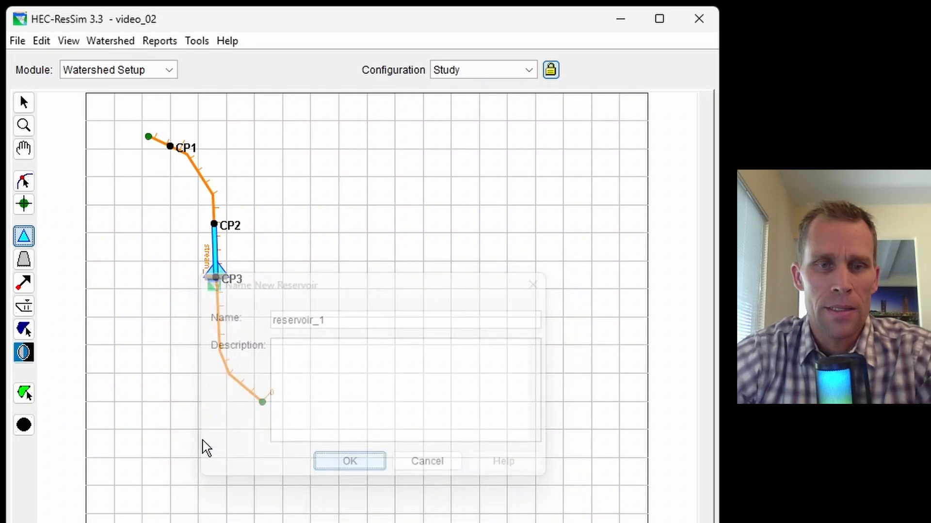
Add a computation point named CP4 on stream_1 near its downstream end
{"action": "left_click", "coordinate": [24, 427]}
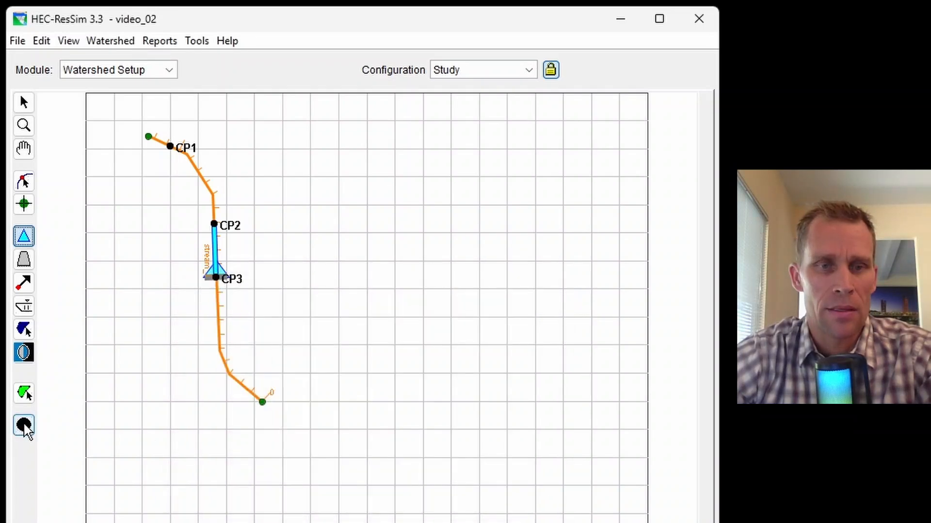
{"action": "left_click", "coordinate": [239, 388]}
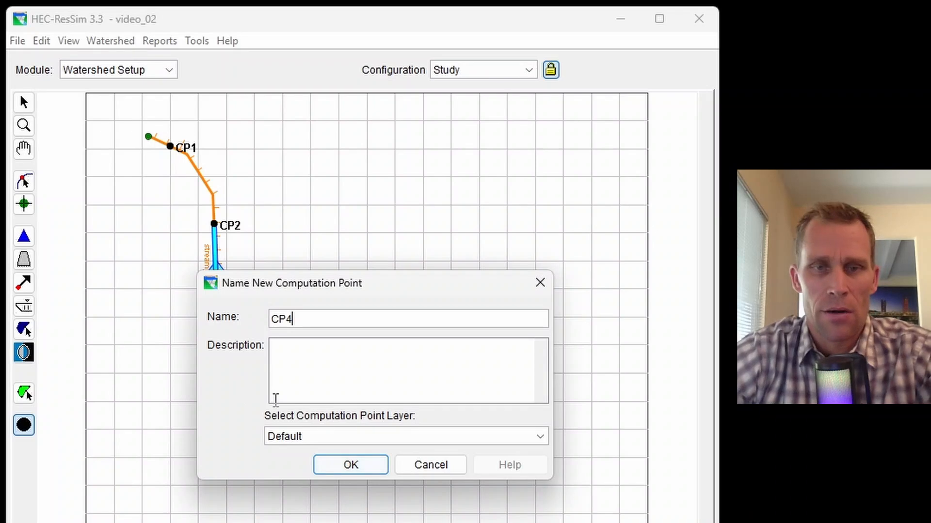
{"action": "left_click", "coordinate": [361, 469]}
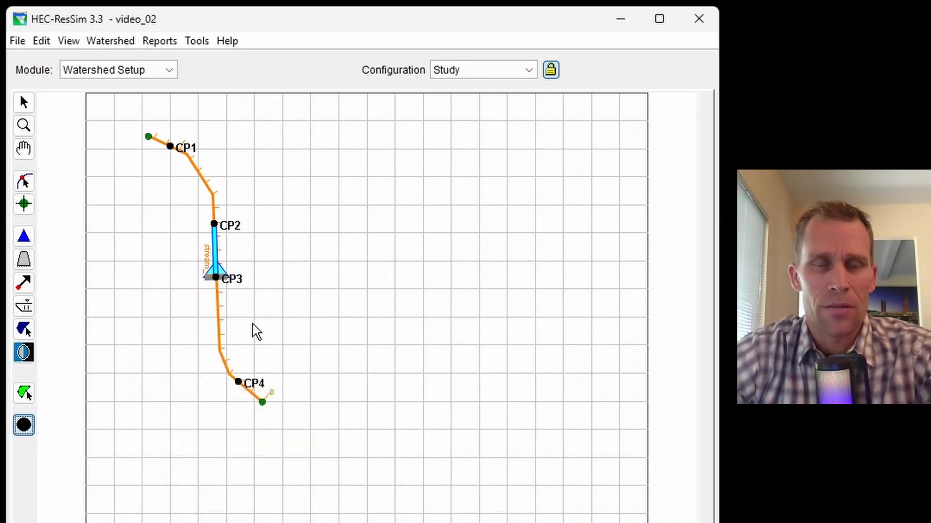
Create a watershed configuration named config_1 with a 1 Hour time step and accept it with reservoir_1 included
{"action": "scroll", "coordinate": [220, 267], "scroll_direction": "up", "scroll_amount": 3}
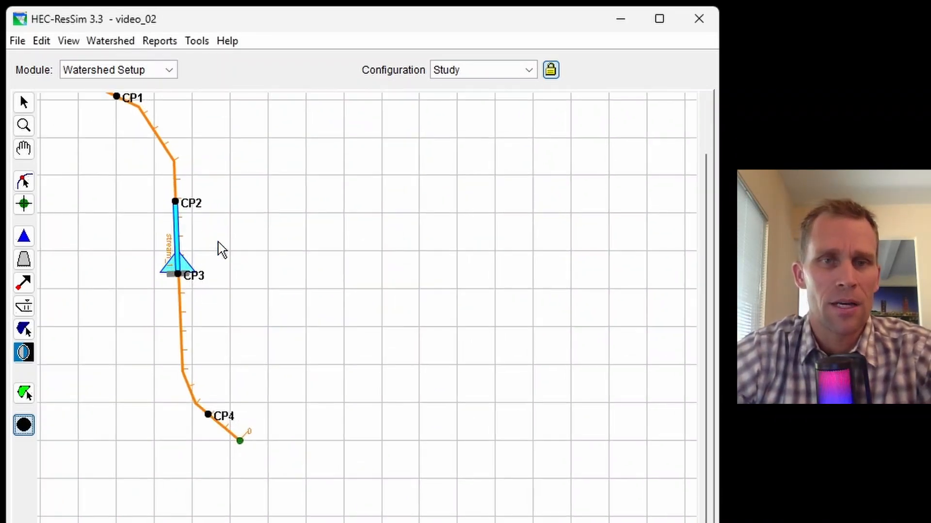
{"action": "left_click", "coordinate": [23, 150]}
{"action": "left_click_drag", "start_coordinate": [274, 202], "coordinate": [349, 266]}
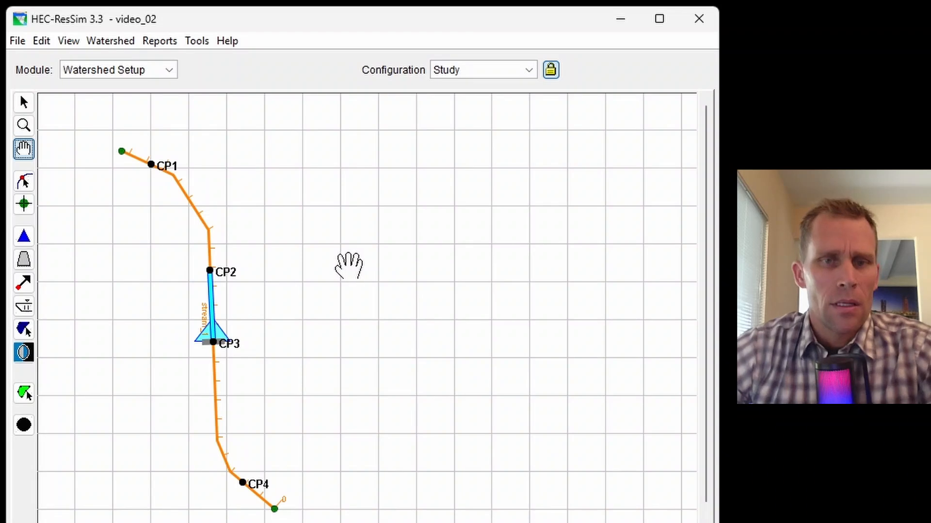
{"action": "left_click", "coordinate": [109, 41]}
{"action": "left_click", "coordinate": [126, 60]}
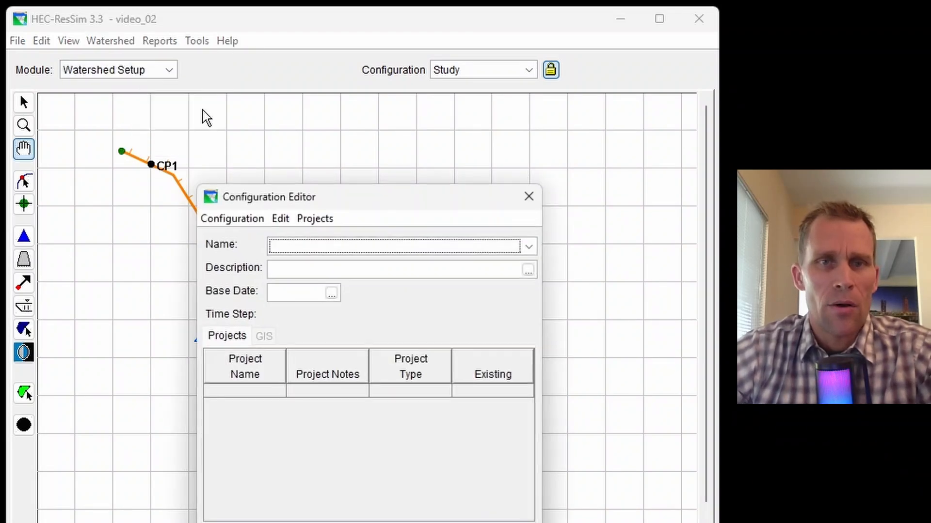
{"action": "left_click_drag", "start_coordinate": [311, 197], "coordinate": [432, 149]}
{"action": "left_click", "coordinate": [359, 171]}
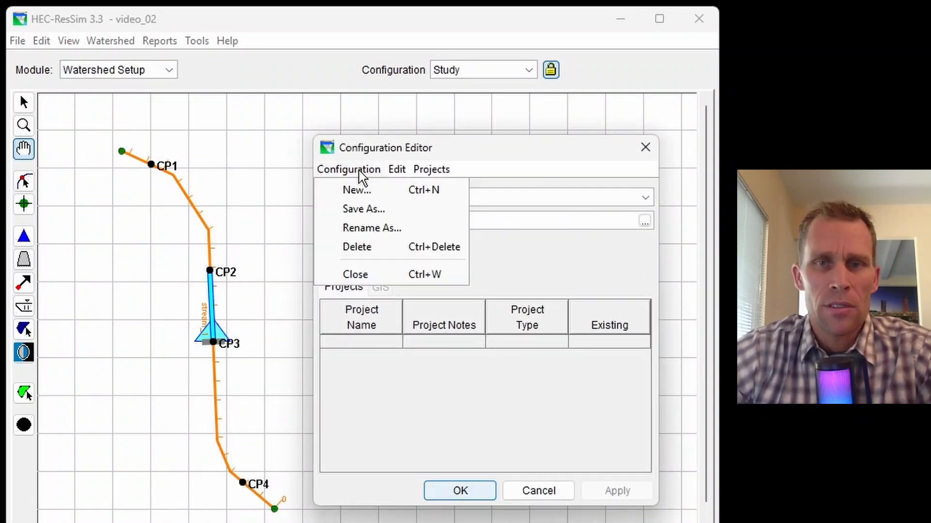
{"action": "left_click", "coordinate": [361, 190]}
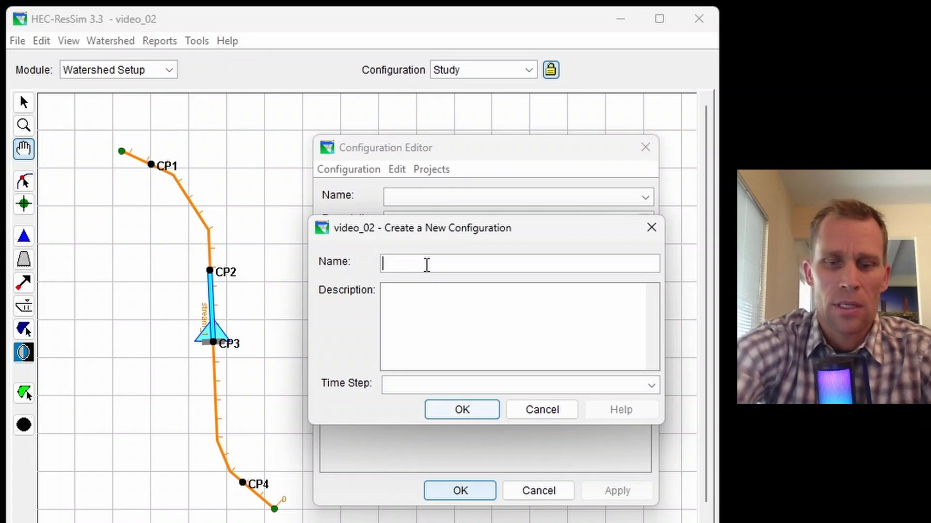
{"action": "type", "text": "config_1"}
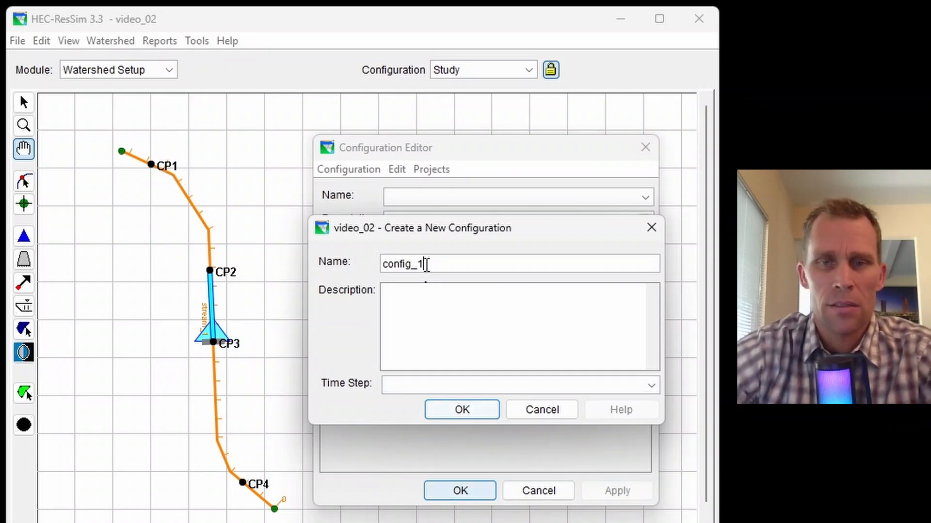
{"action": "left_click", "coordinate": [394, 386]}
{"action": "left_click", "coordinate": [395, 404]}
{"action": "left_click", "coordinate": [456, 410]}
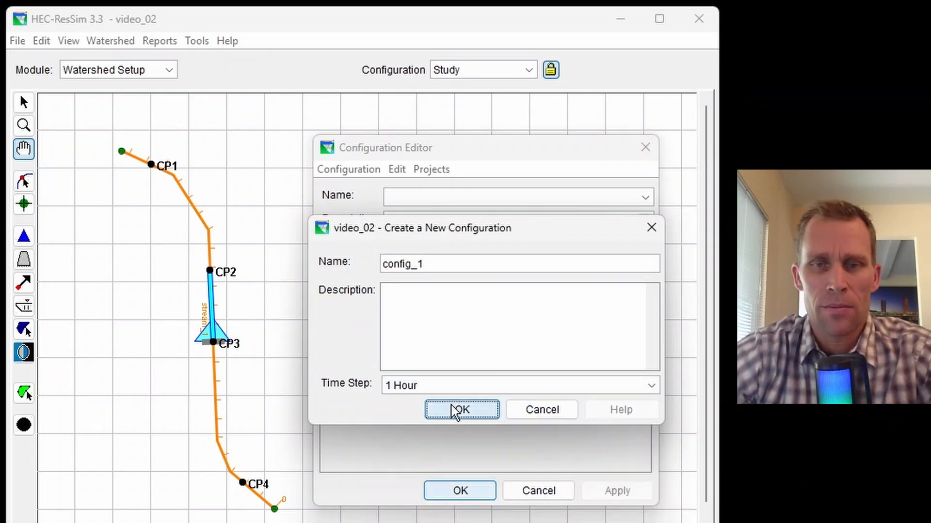
{"action": "left_click", "coordinate": [625, 495]}
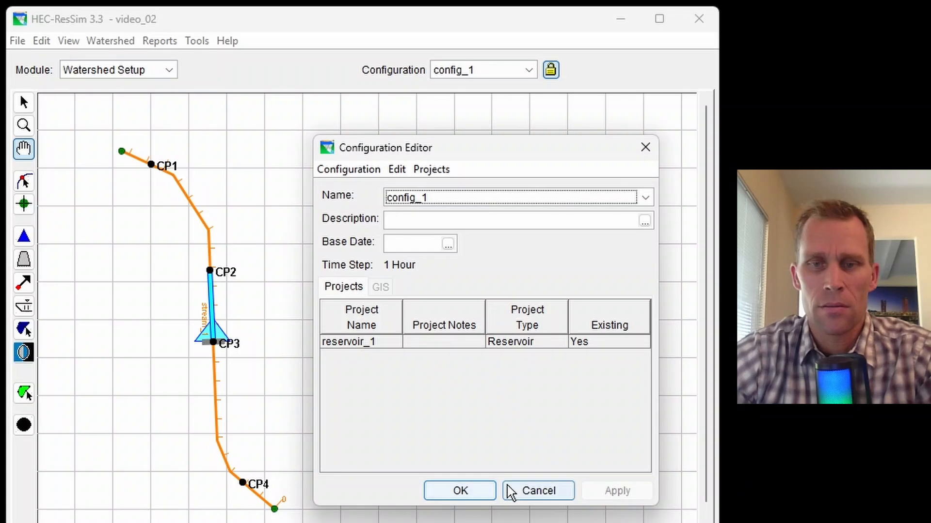
{"action": "left_click", "coordinate": [485, 492]}
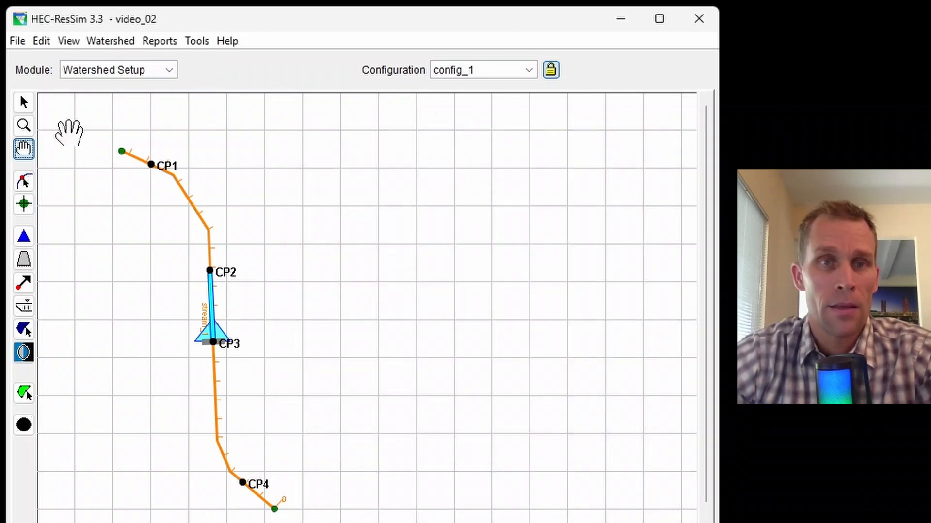
Save the watershed and switch to the Reservoir Network module
{"action": "left_click", "coordinate": [18, 42]}
{"action": "left_click", "coordinate": [51, 101]}
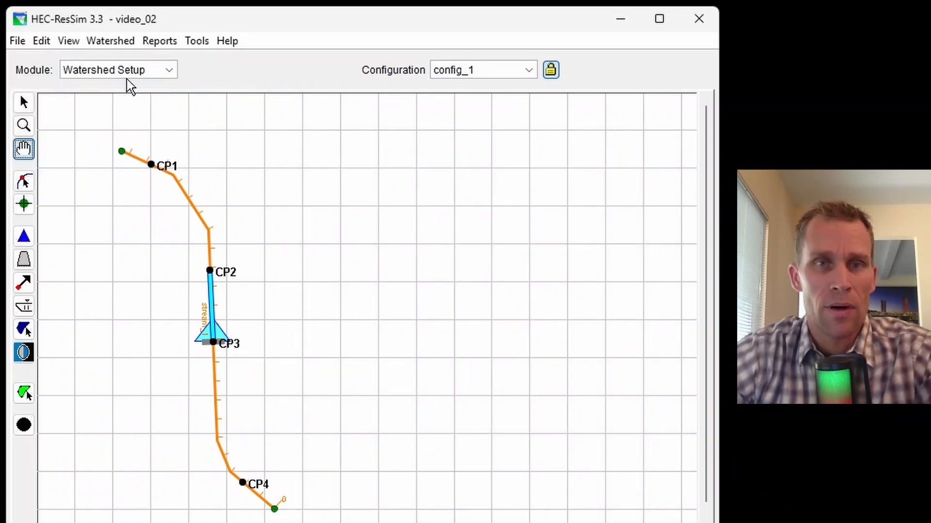
{"action": "left_click", "coordinate": [167, 71]}
{"action": "left_click", "coordinate": [154, 105]}
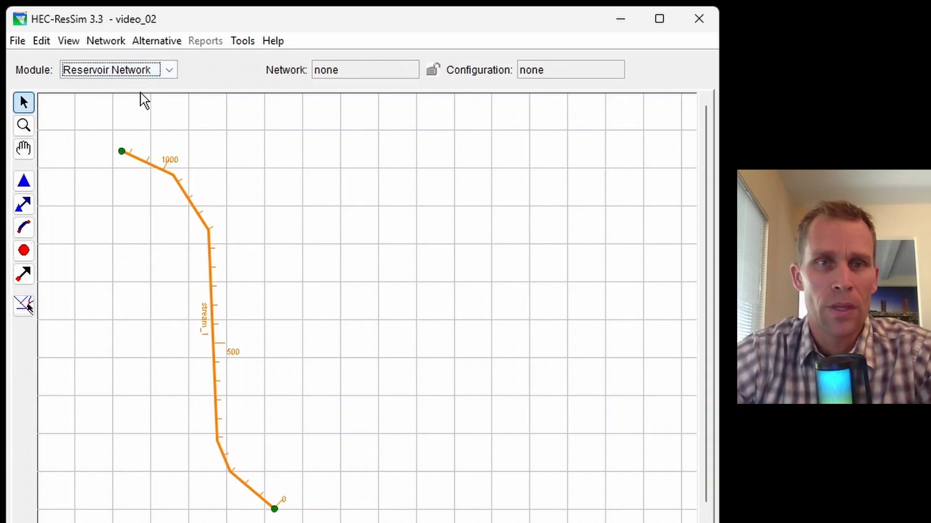
Create a new reservoir network named network_1 based on configuration config_1
{"action": "left_click", "coordinate": [107, 42]}
{"action": "left_click", "coordinate": [125, 65]}
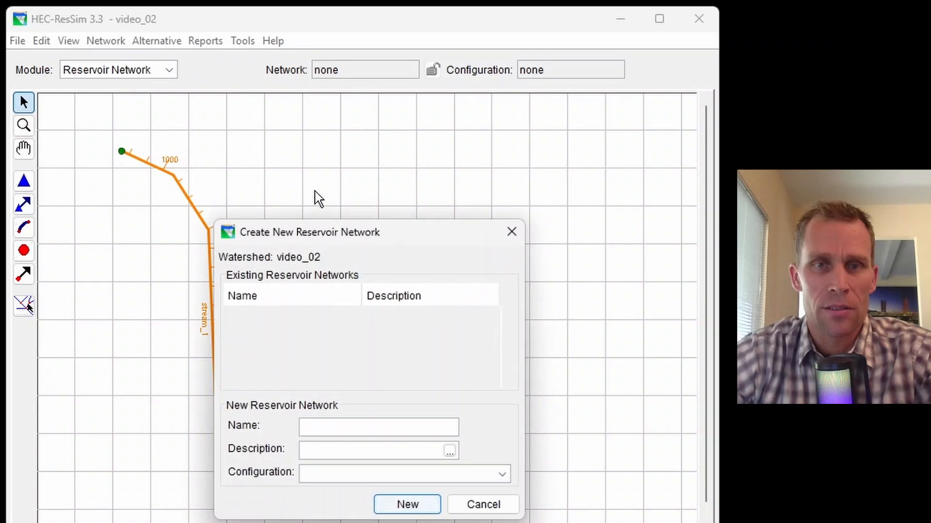
{"action": "left_click_drag", "start_coordinate": [356, 238], "coordinate": [464, 176]}
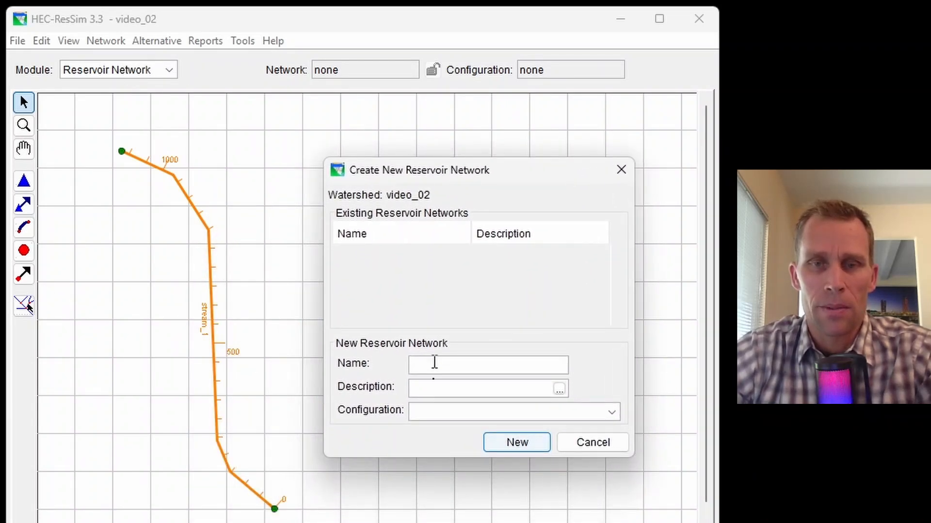
{"action": "left_click", "coordinate": [435, 364]}
{"action": "type", "text": "network_1"}
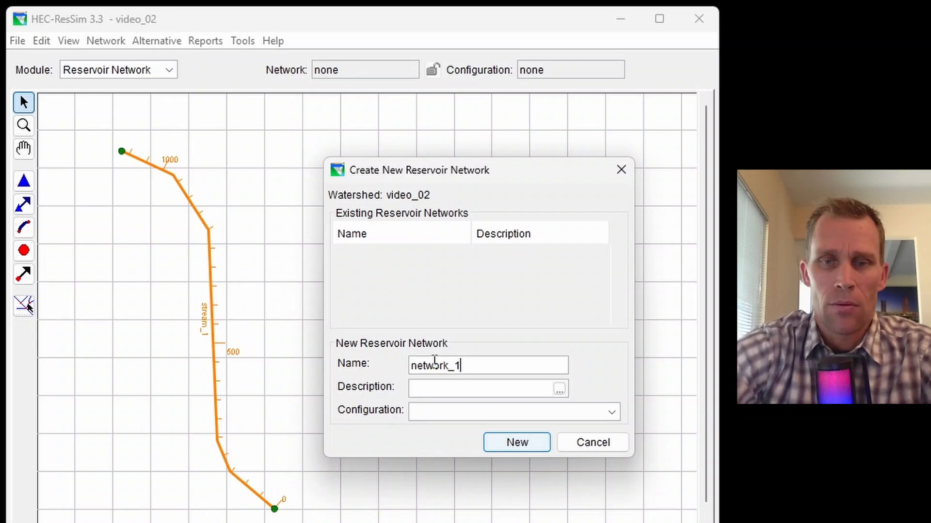
{"action": "left_click", "coordinate": [499, 411]}
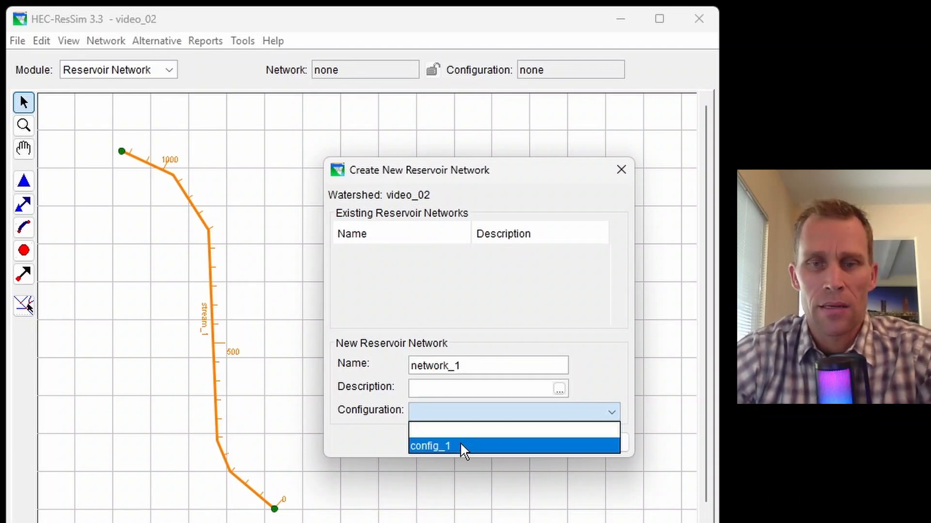
{"action": "left_click", "coordinate": [437, 446]}
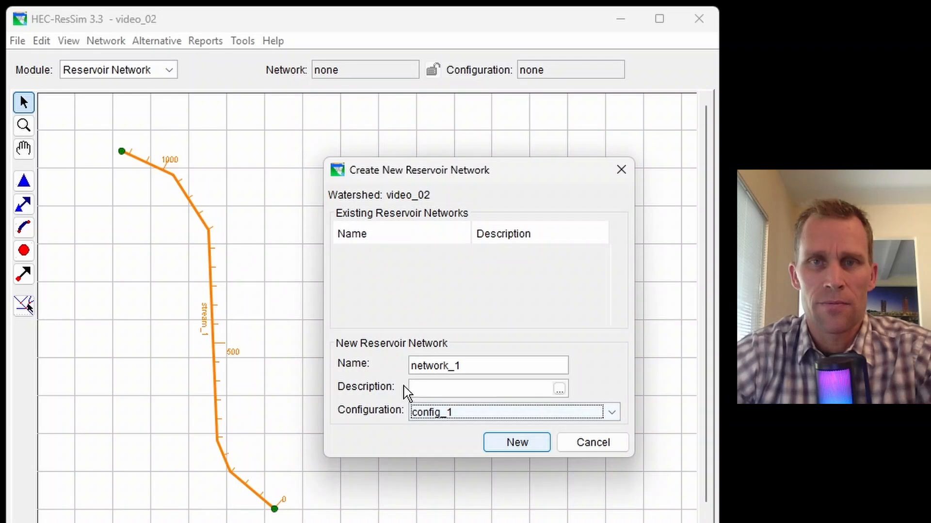
{"action": "left_click", "coordinate": [522, 444]}
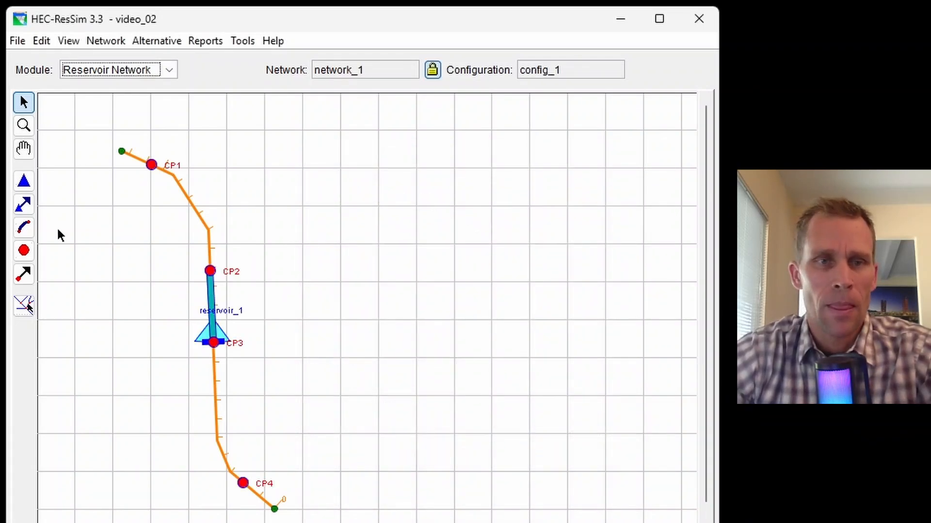
Draw a routing reach from CP1 to CP2 and name it "reach - CP1 to CP2"
{"action": "left_click", "coordinate": [30, 230]}
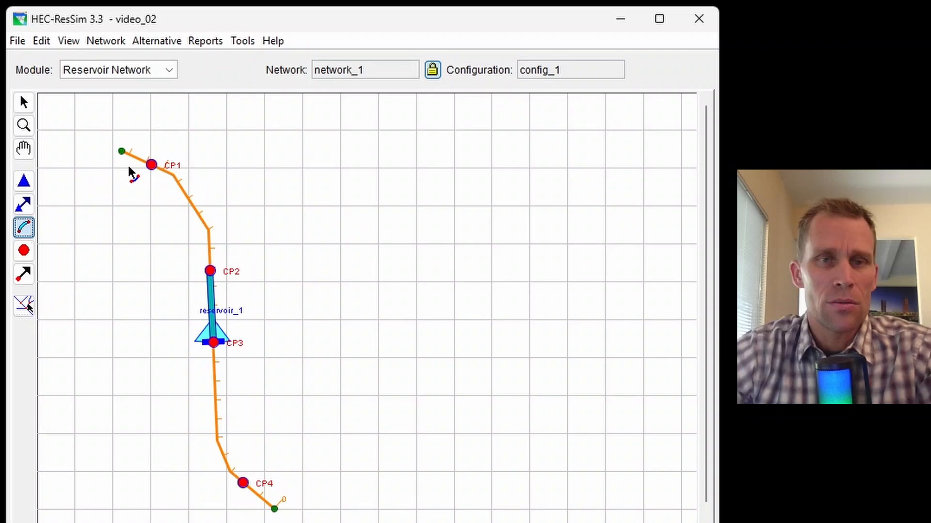
{"action": "left_click", "coordinate": [152, 166]}
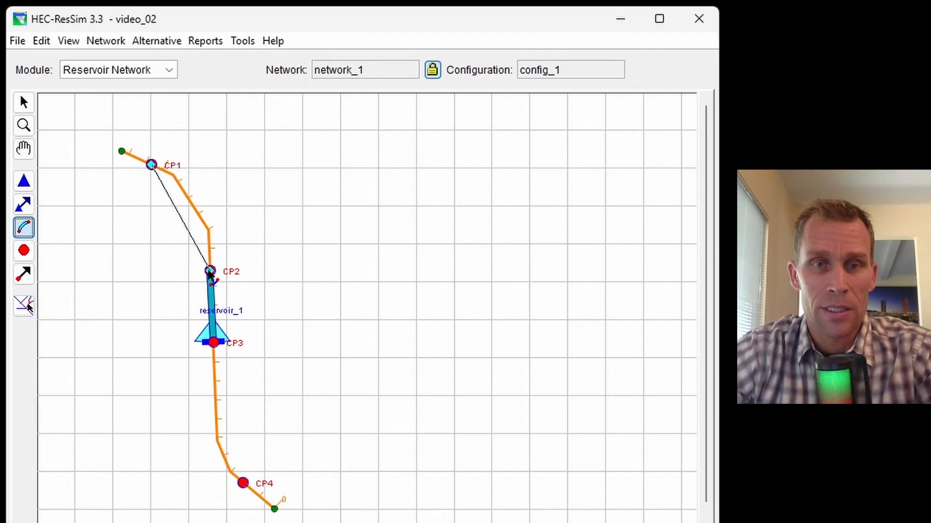
{"action": "left_click", "coordinate": [210, 272]}
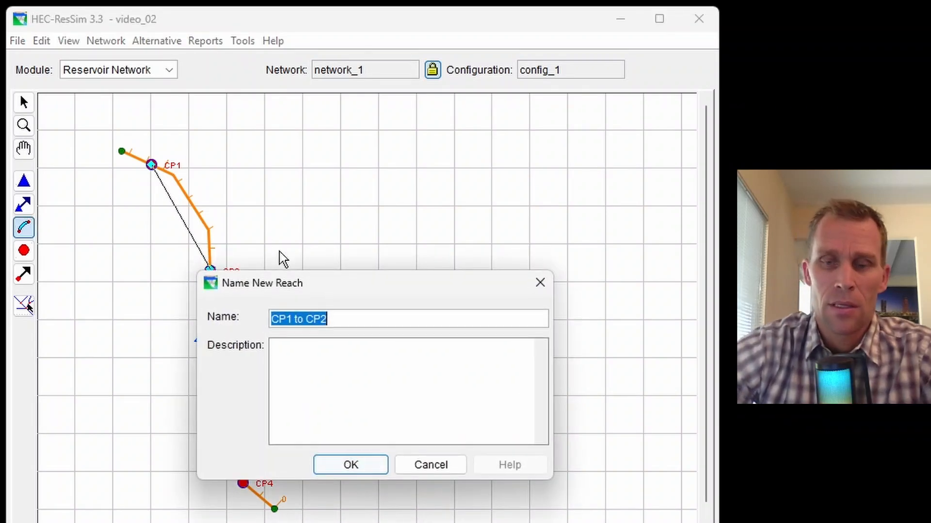
{"action": "key", "text": "Home"}
{"action": "type", "text": "reach"}
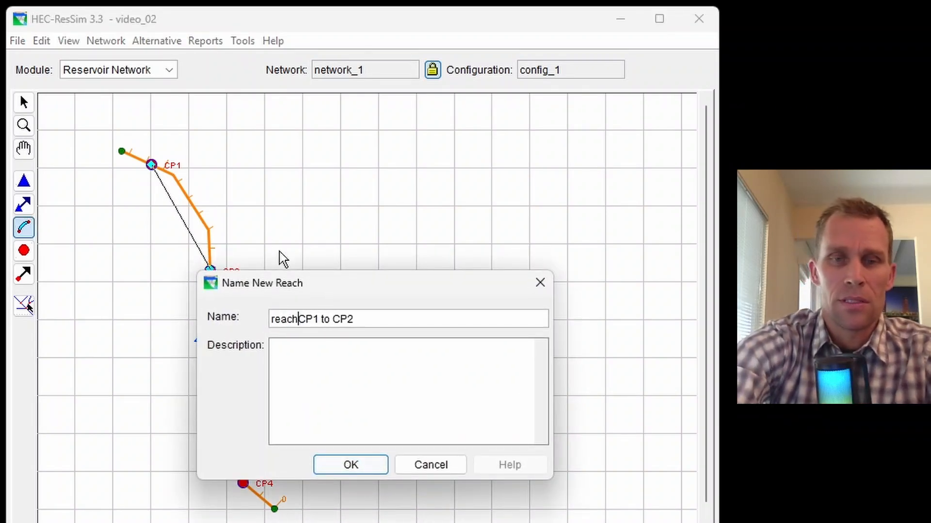
{"action": "type", "text": " -"}
{"action": "key", "text": "shift+Home"}
{"action": "key", "text": "ctrl+c"}
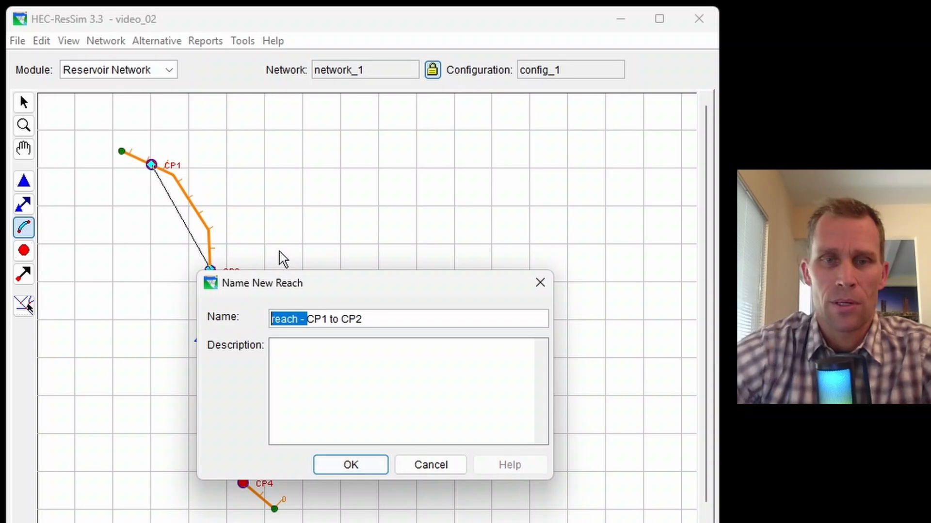
{"action": "left_click", "coordinate": [347, 471]}
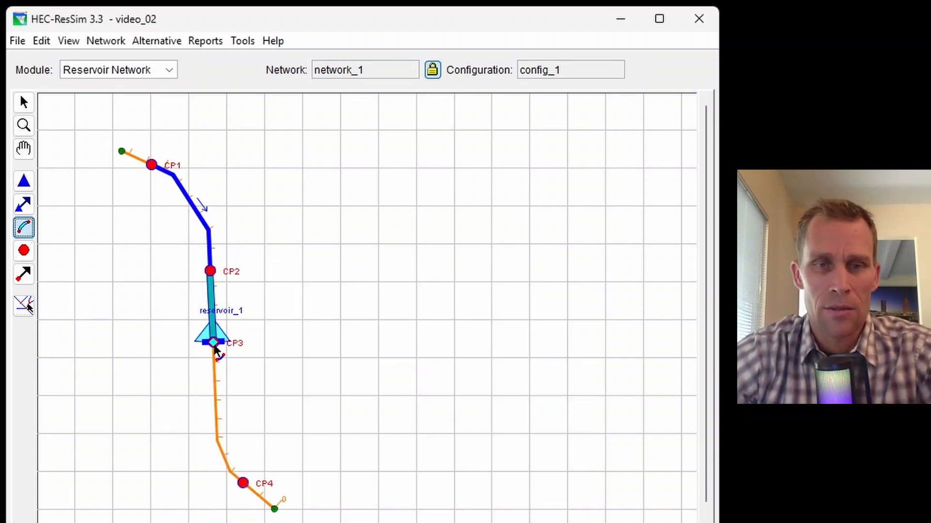
Draw a routing reach from CP3 to CP4 and name it "reach - CP3 to CP4"
{"action": "double_click", "coordinate": [243, 482]}
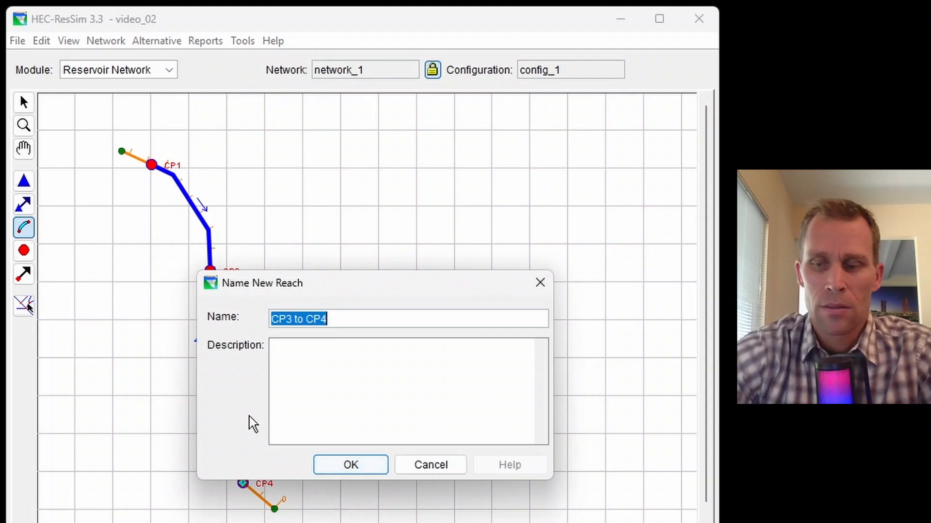
{"action": "key", "text": "Home"}
{"action": "key", "text": "ctrl+v"}
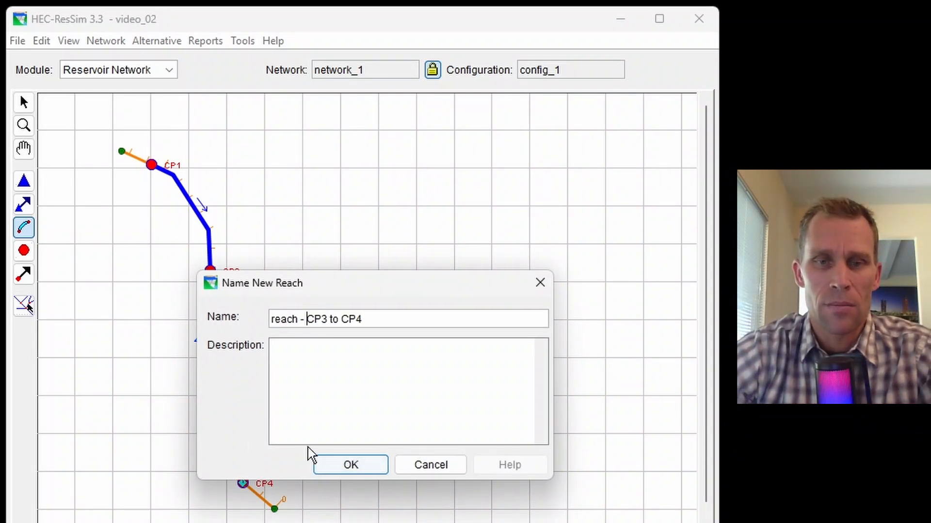
{"action": "left_click", "coordinate": [339, 470]}
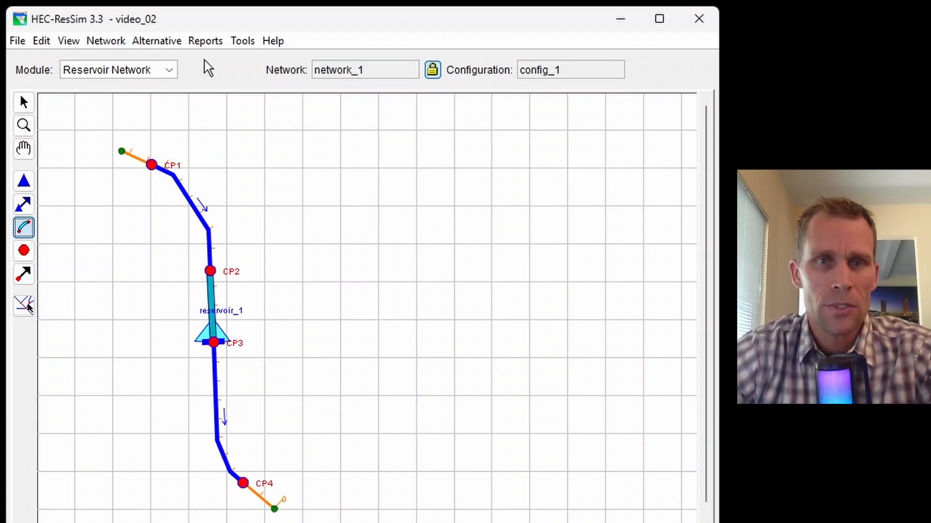
Review the network's reservoir list and junction list reports, closing each one
{"action": "left_click", "coordinate": [209, 42]}
{"action": "left_click", "coordinate": [219, 63]}
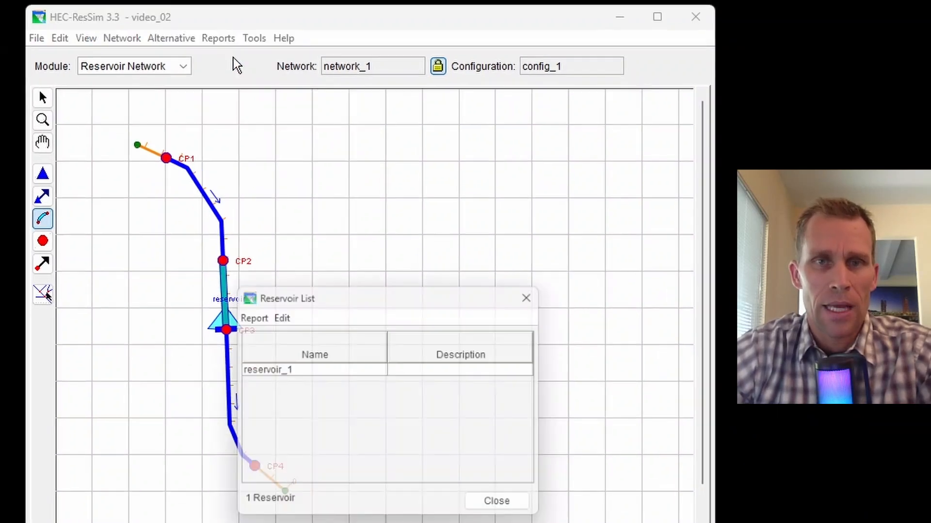
{"action": "left_click", "coordinate": [538, 285]}
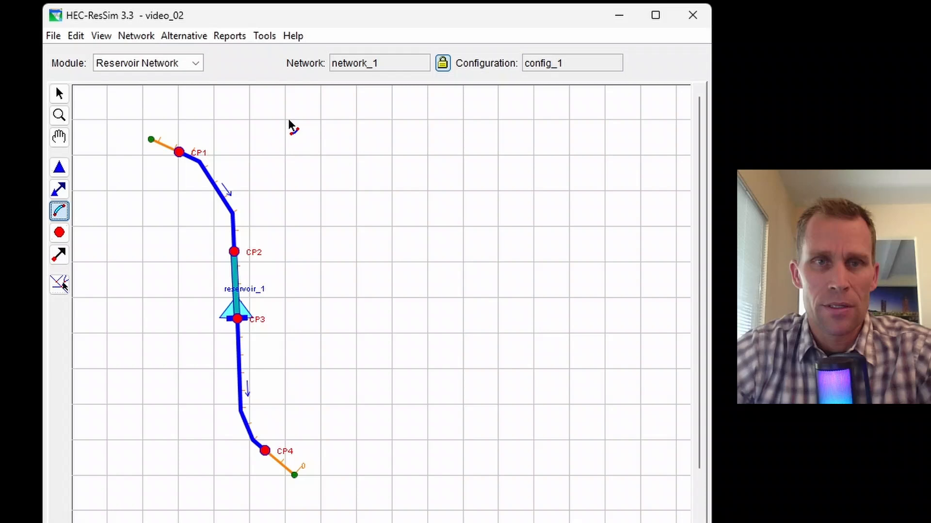
{"action": "left_click", "coordinate": [231, 38]}
{"action": "left_click", "coordinate": [263, 92]}
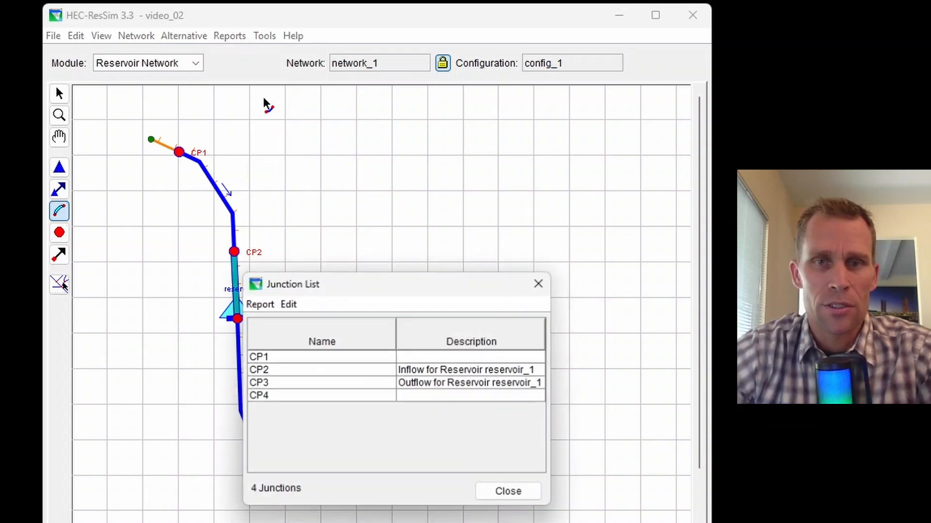
{"action": "left_click", "coordinate": [540, 283]}
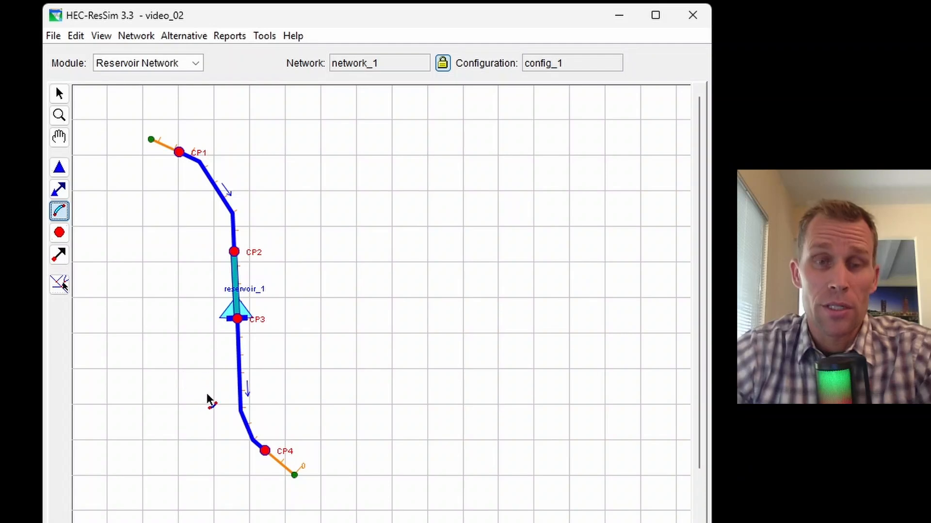
Save the reservoir network and switch to the Watershed Setup module
{"action": "left_click", "coordinate": [143, 64]}
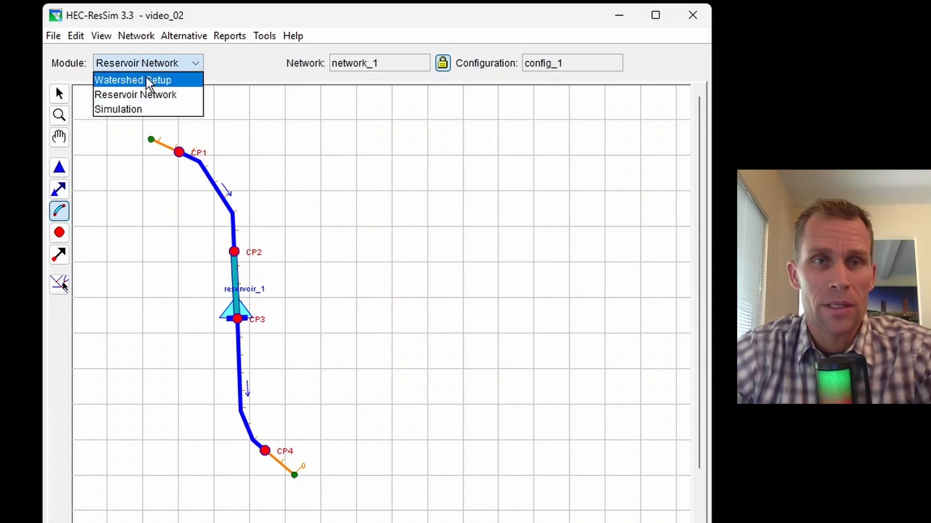
{"action": "left_click", "coordinate": [205, 27]}
{"action": "mouse_move", "coordinate": [149, 41]}
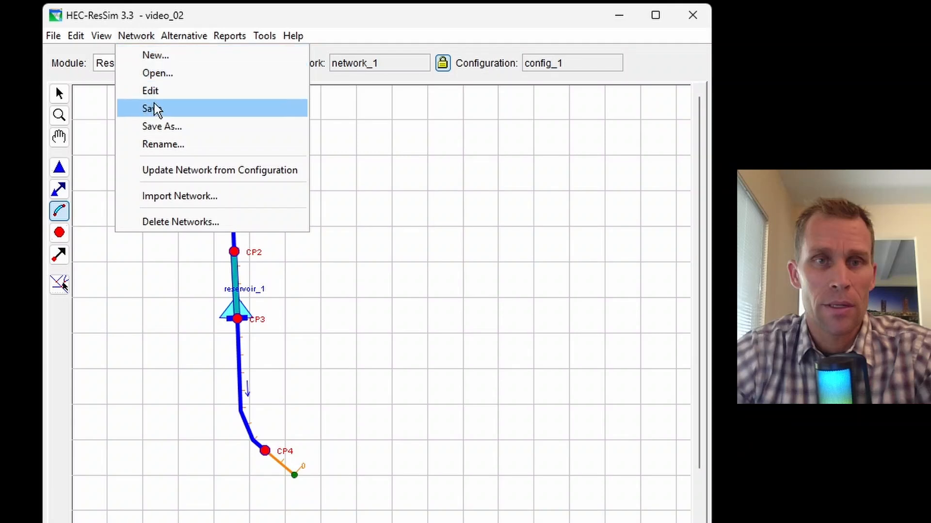
{"action": "left_click", "coordinate": [155, 104]}
{"action": "left_click", "coordinate": [149, 68]}
{"action": "left_click", "coordinate": [150, 80]}
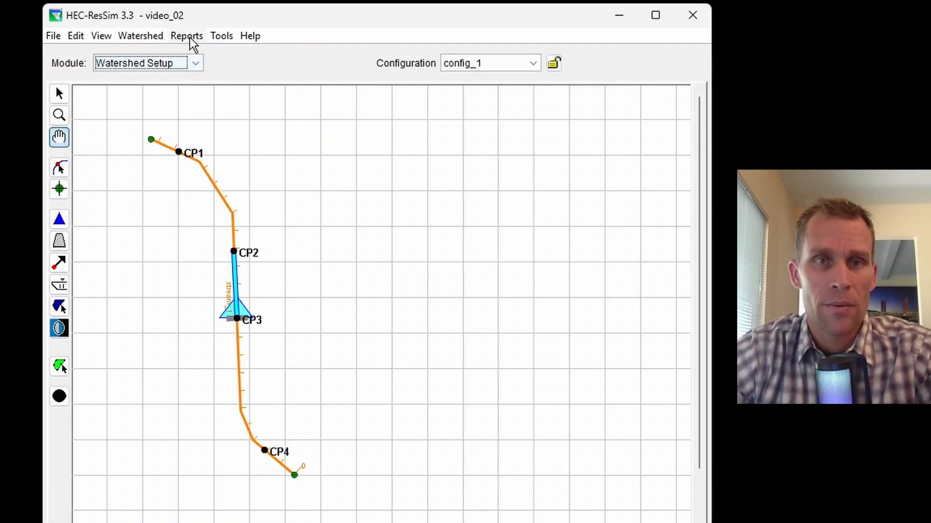
Review the list of computation points with their stream stations, and close the report
{"action": "left_click", "coordinate": [188, 36]}
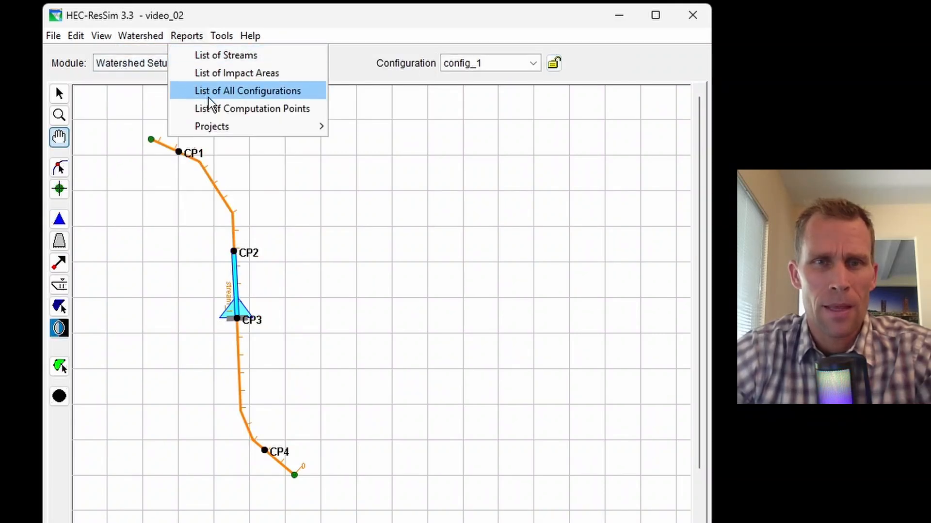
{"action": "left_click", "coordinate": [221, 109]}
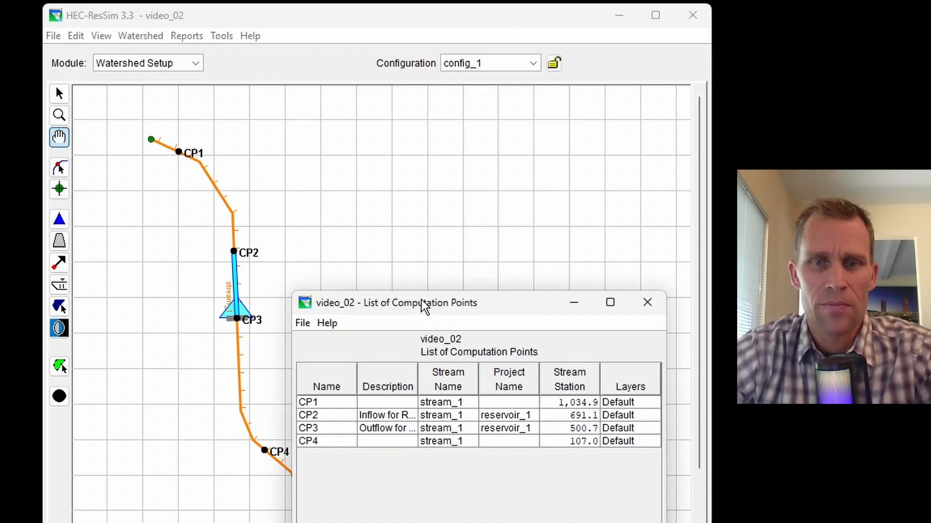
{"action": "left_click_drag", "start_coordinate": [421, 307], "coordinate": [456, 103]}
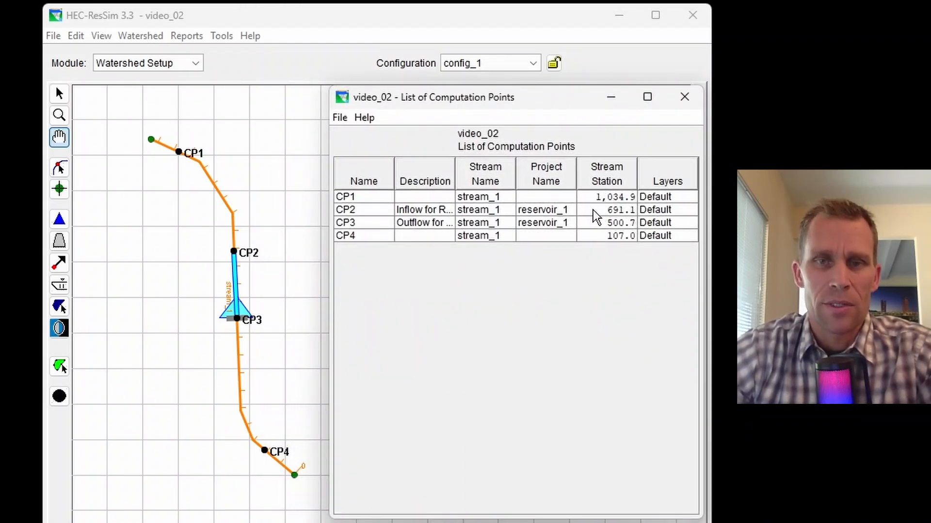
{"action": "left_click", "coordinate": [684, 97]}
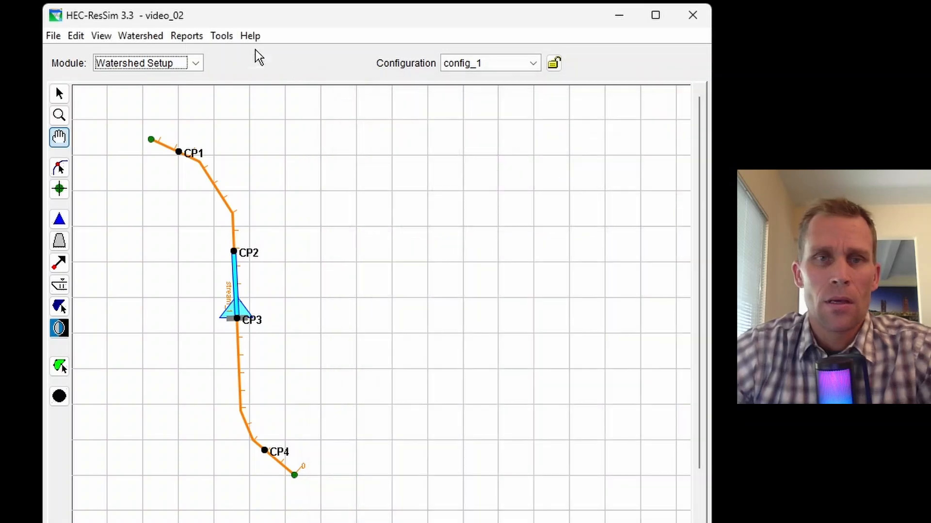
Return to the Reservoir Network module and open the properties of reservoir_1 for editing
{"action": "left_click", "coordinate": [193, 64]}
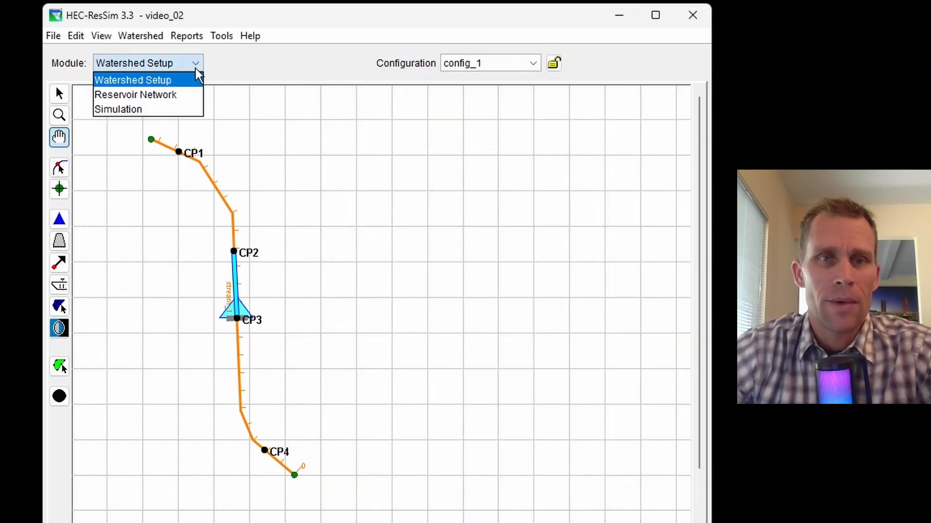
{"action": "left_click", "coordinate": [174, 96]}
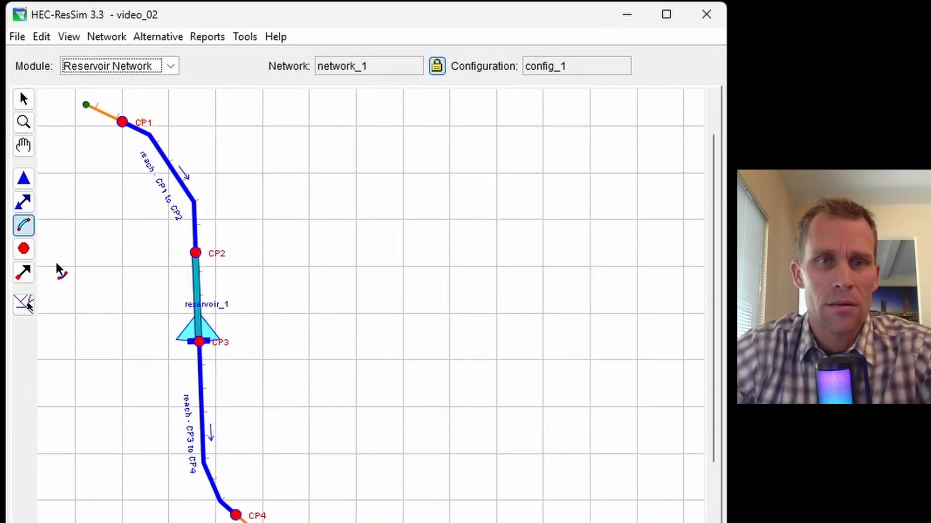
{"action": "left_click", "coordinate": [23, 179]}
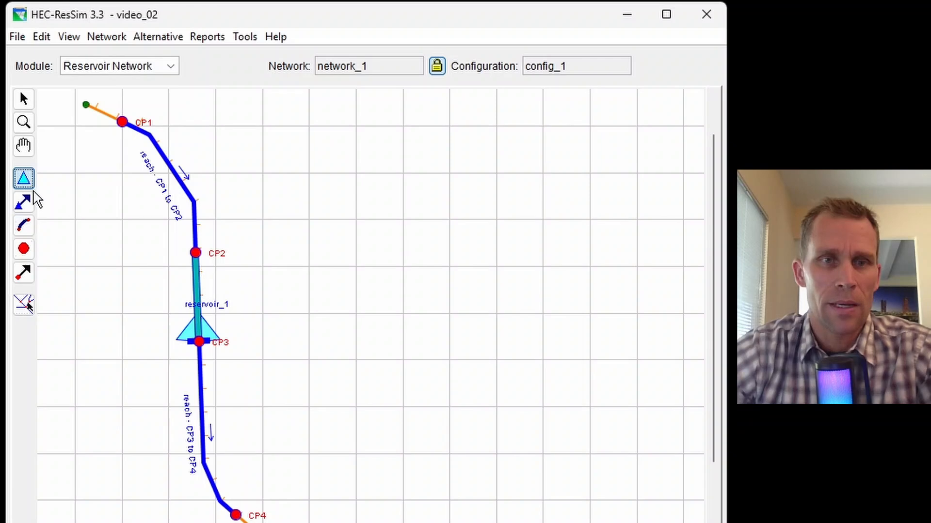
{"action": "right_click", "coordinate": [204, 326]}
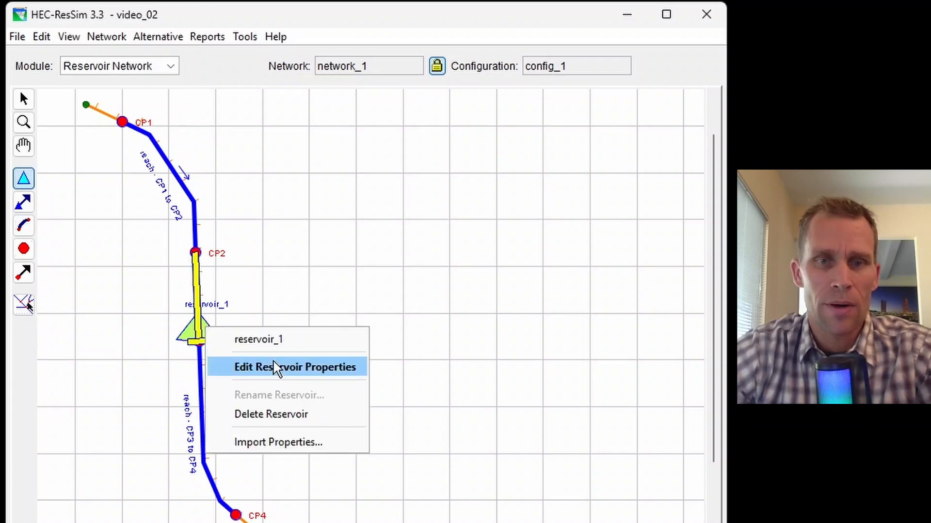
{"action": "left_click", "coordinate": [290, 373]}
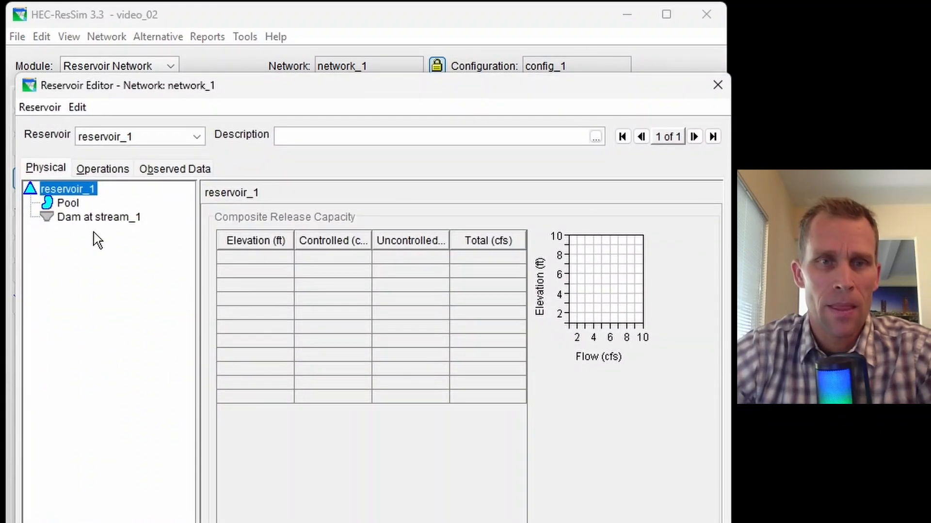
Rename the dam component of reservoir_1 as Dam and show the physical data of its Pool
{"action": "double_click", "coordinate": [85, 218]}
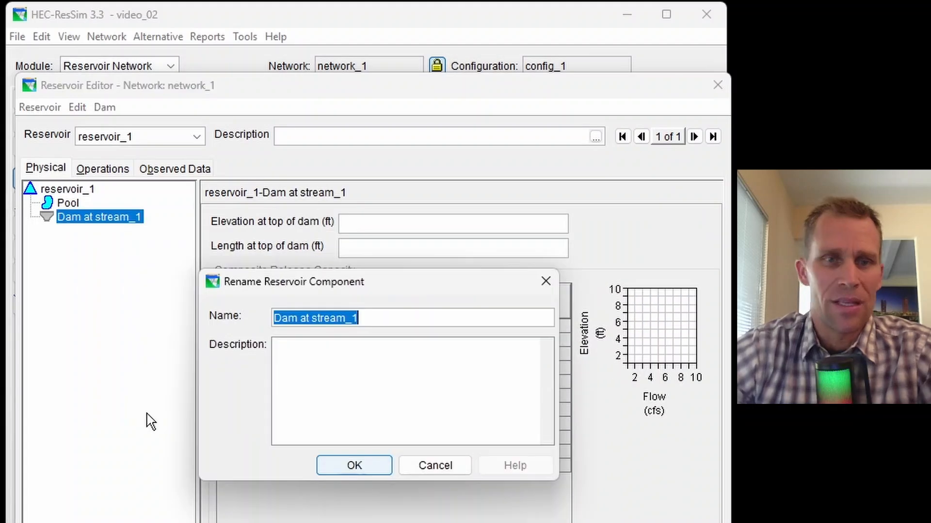
{"action": "type", "text": "Dam"}
{"action": "key", "text": "Return"}
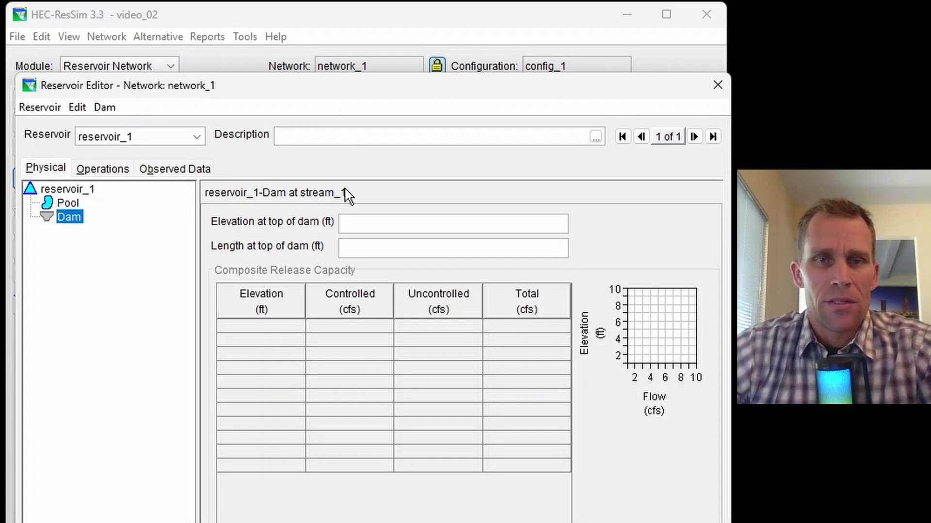
{"action": "left_click", "coordinate": [67, 203]}
{"action": "left_click", "coordinate": [71, 217]}
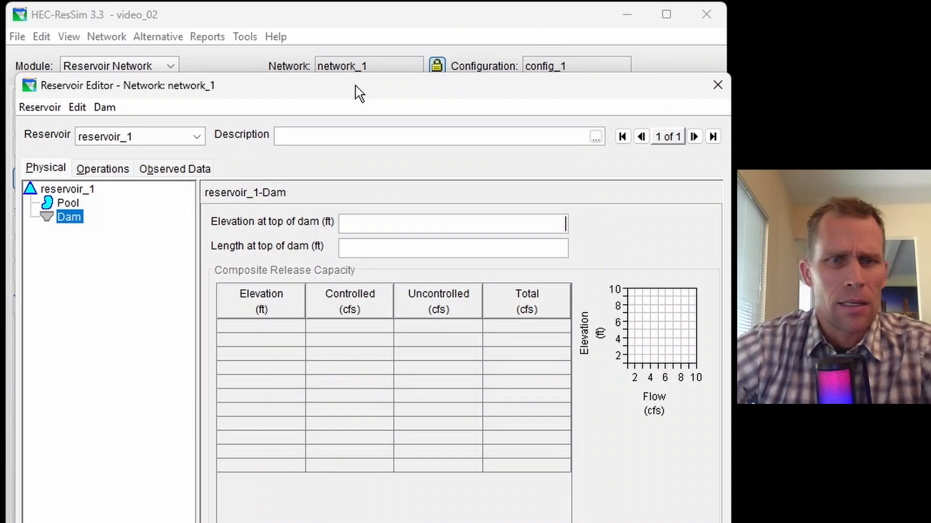
{"action": "left_click", "coordinate": [67, 203]}
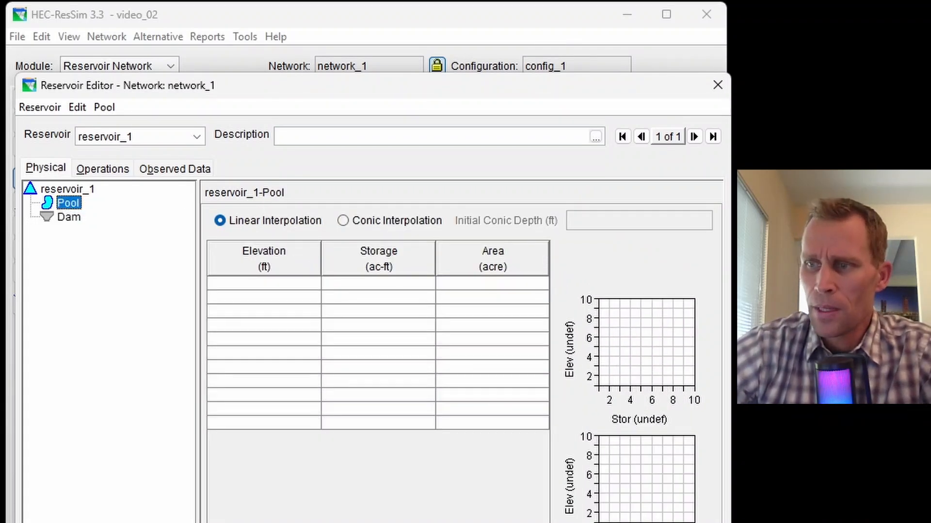
Fill the Pool's elevation-storage-area table from 1350 ft to 1500 ft (50000 ac-ft, 1230 acres), apply it, and review the enlarged storage capacity plot
{"action": "key", "text": "alt+Tab"}
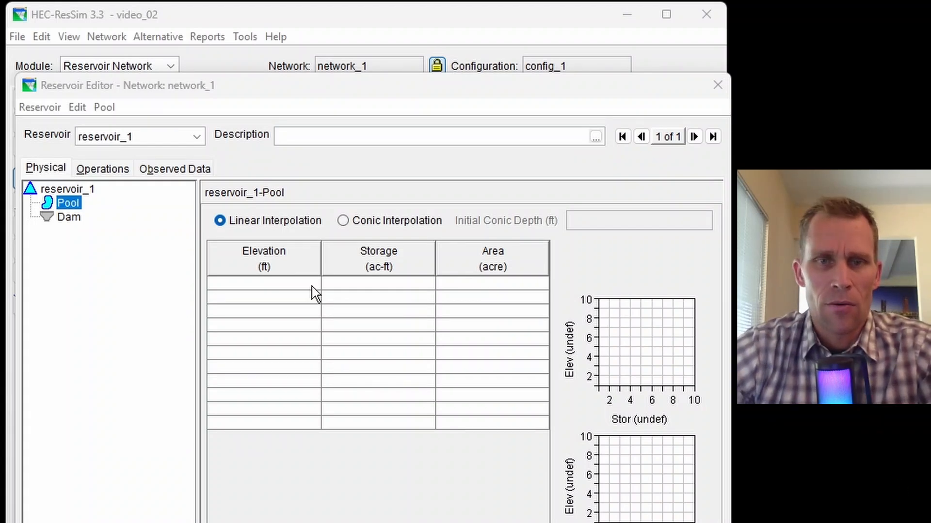
{"action": "left_click", "coordinate": [299, 286]}
{"action": "type", "text": "1350\t0\t0 1360.0\t50.0\t10.0 1370.0\t200.0\t20.0 1380.0\t475.0\t35.0 1390.0\t950.0\t60.0 1400.0\t1700.0\t90.0 1410.0\t2750.0\t120.0 1420.0\t4100.0\t150.0 1430.0\t5850.0\t200.0 1440.0\t8350.0\t300.0 1450.0\t11850.0\t400.0 1460.0\t16350.0\t500.0 1470.0\t21850.0\t600.0 1480.0\t28850.0\t800.0 1490.0\t38350.0\t1100.0 1500.0\t50000.0\t1230.0"}
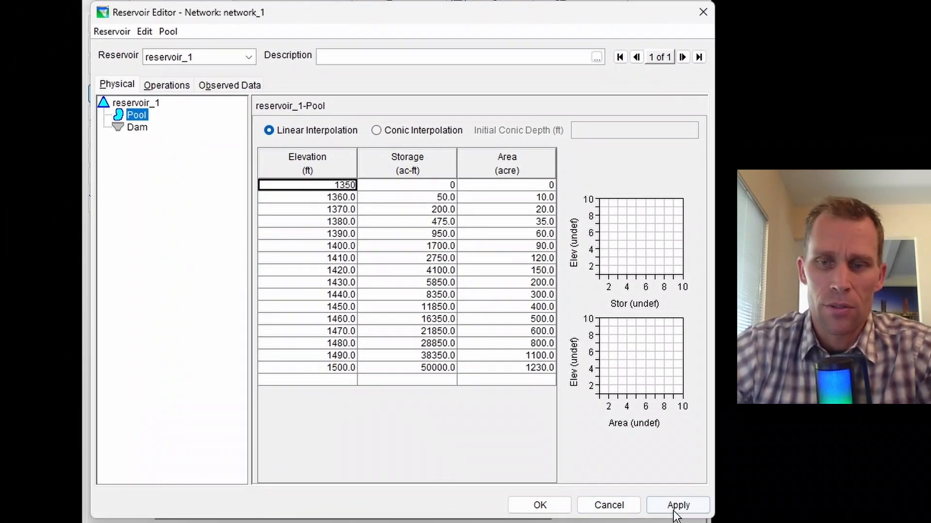
{"action": "left_click", "coordinate": [682, 522]}
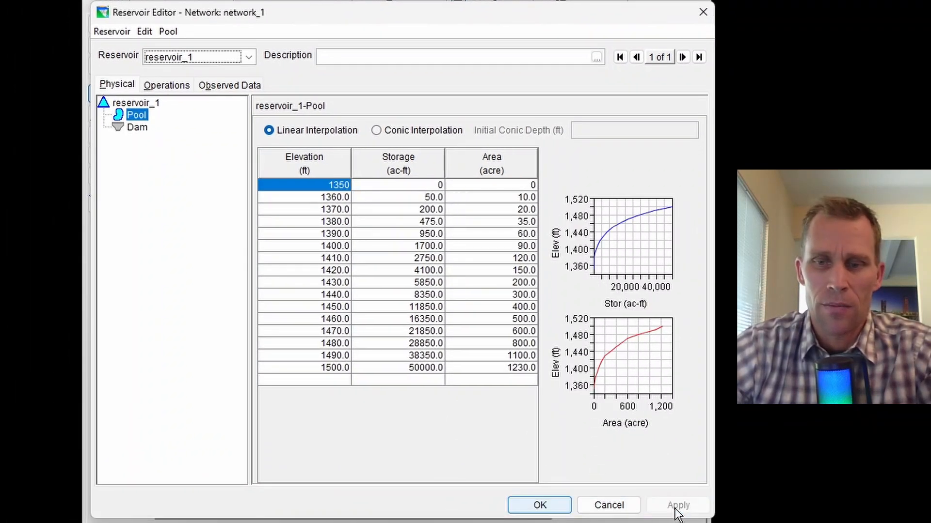
{"action": "double_click", "coordinate": [641, 236]}
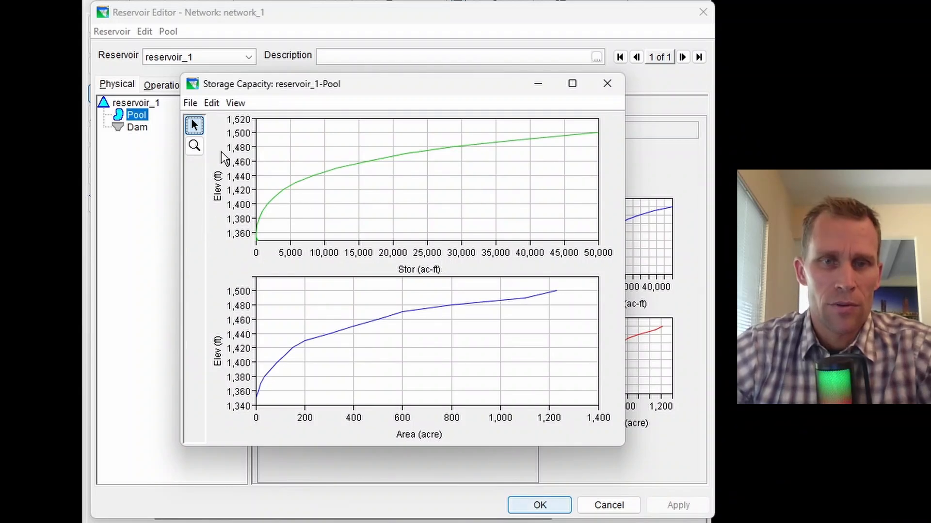
{"action": "left_click", "coordinate": [606, 84]}
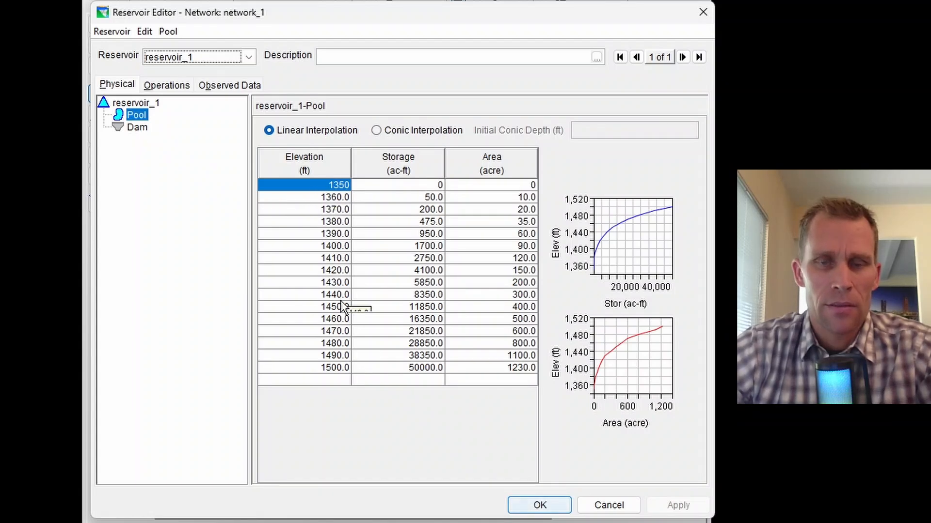
Set the elevation at the top of the Dam to 1500 ft
{"action": "left_click", "coordinate": [330, 371]}
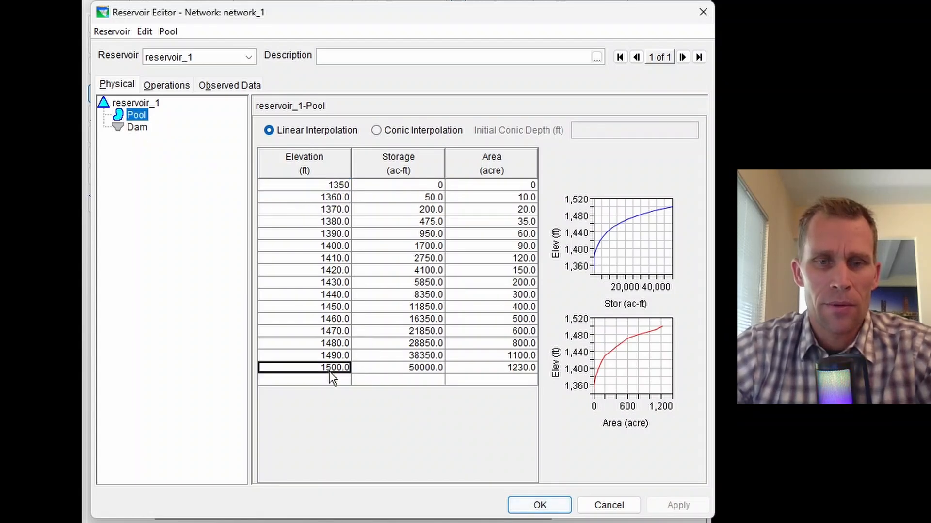
{"action": "left_click", "coordinate": [141, 132]}
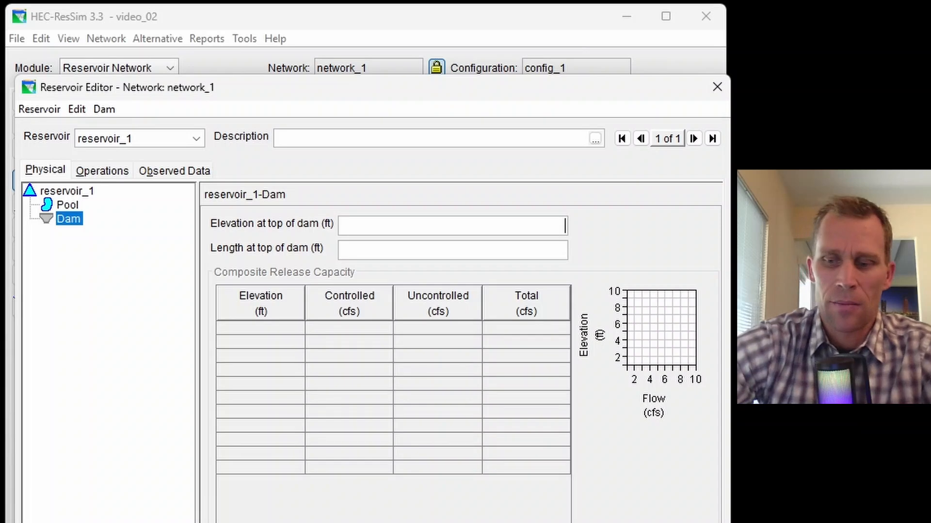
{"action": "type", "text": "1500"}
{"action": "key", "text": "Tab"}
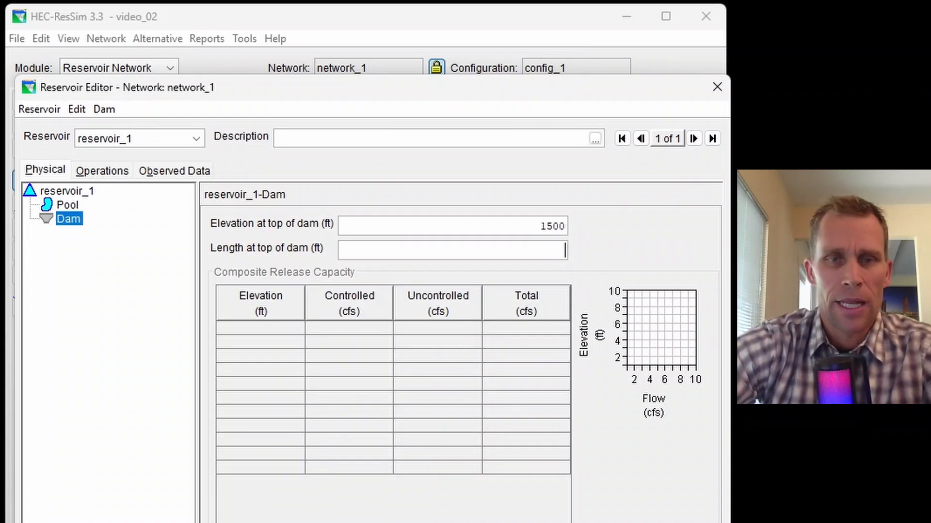
Add a controlled outlet to the Dam and paste its capacity table, from 0 cfs at 1400 ft to 1100 cfs at 1500 ft
{"action": "right_click", "coordinate": [68, 221]}
{"action": "left_click", "coordinate": [121, 292]}
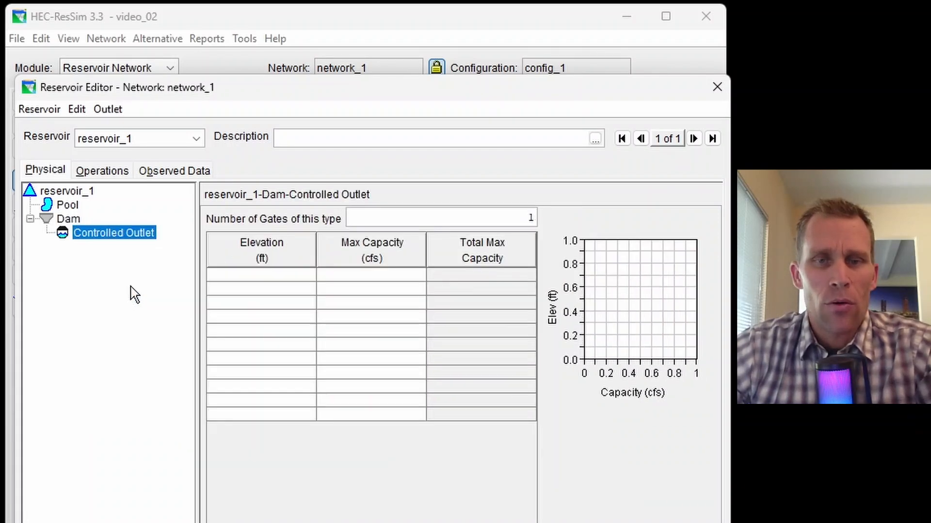
{"action": "left_click", "coordinate": [245, 278]}
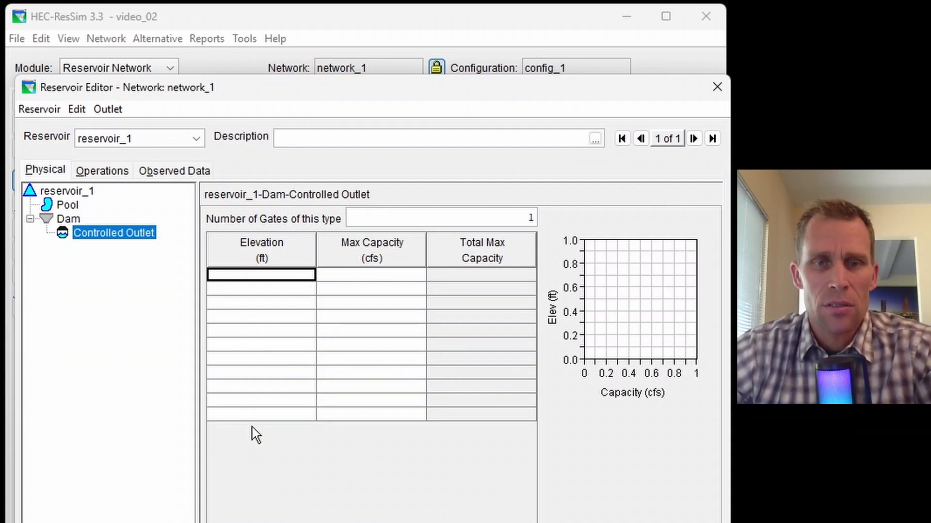
{"action": "key", "text": "ctrl+v"}
{"action": "left_click", "coordinate": [269, 307]}
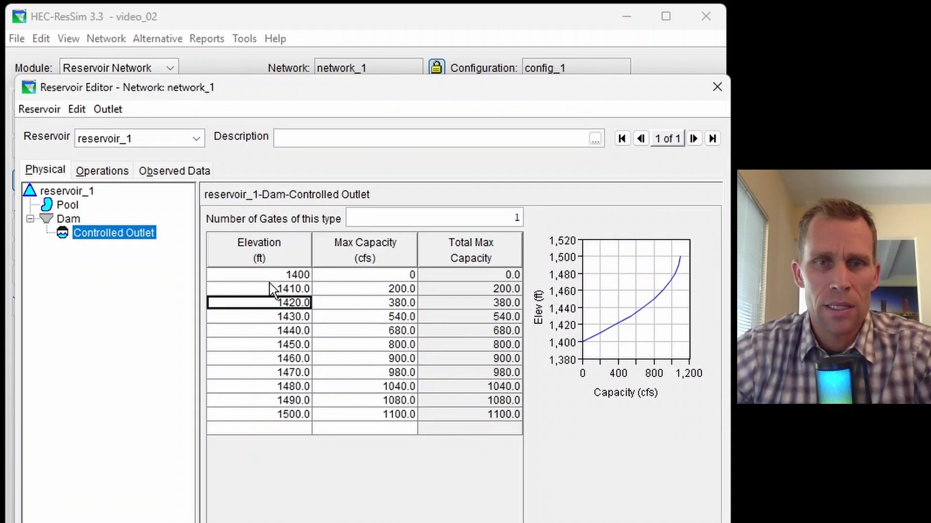
{"action": "left_click", "coordinate": [270, 281]}
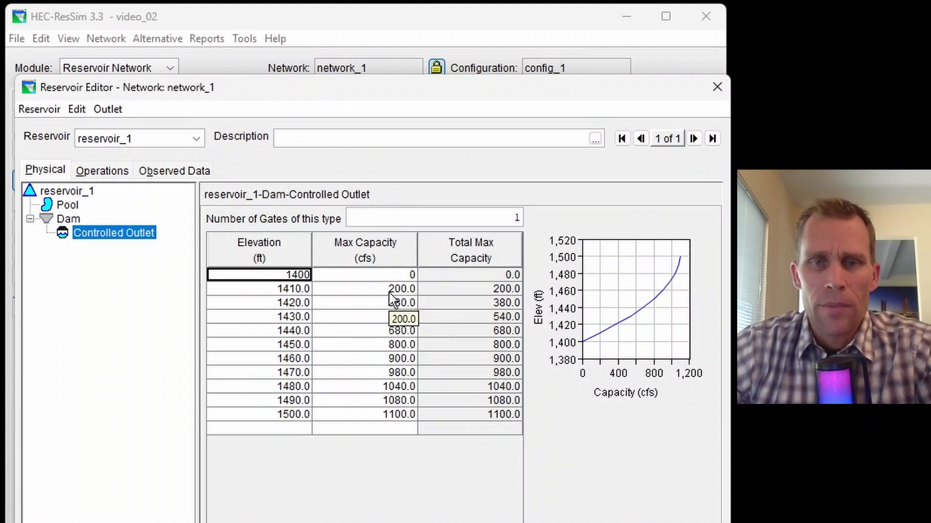
Set the controlled outlet's number of gates to 3, apply it, and check the gate settings without changing them
{"action": "left_click", "coordinate": [517, 218]}
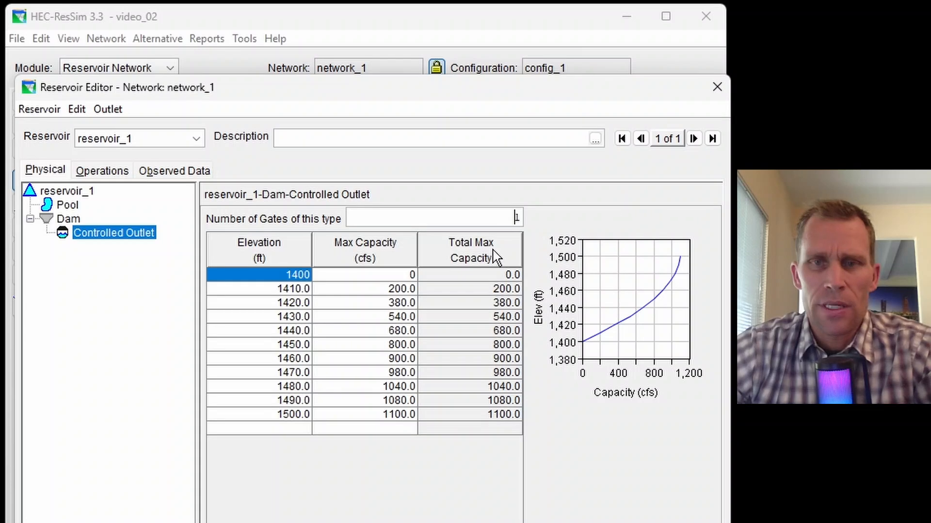
{"action": "type", "text": "3"}
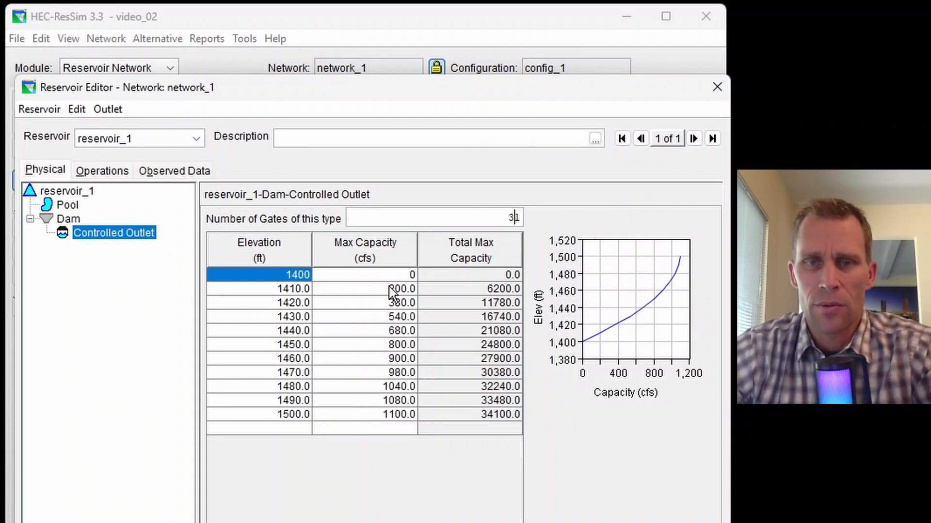
{"action": "left_click_drag", "start_coordinate": [494, 218], "coordinate": [541, 217]}
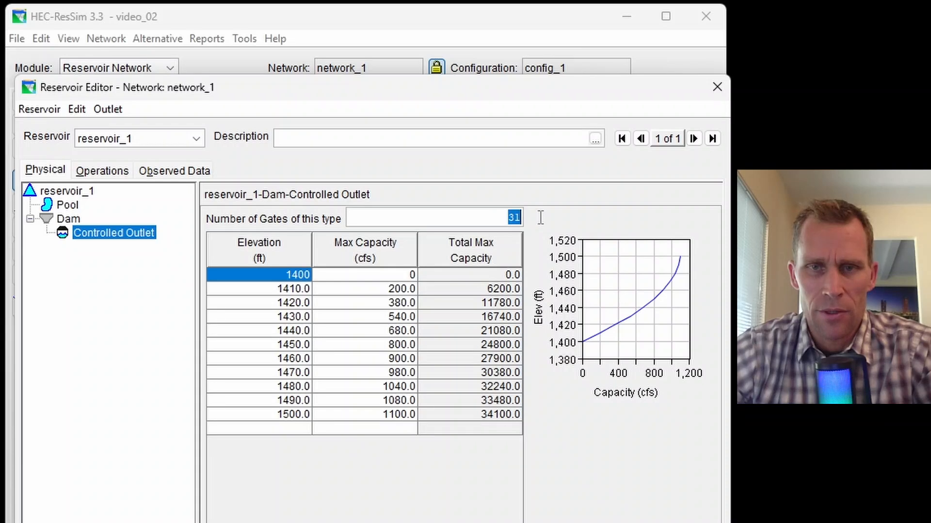
{"action": "type", "text": "3"}
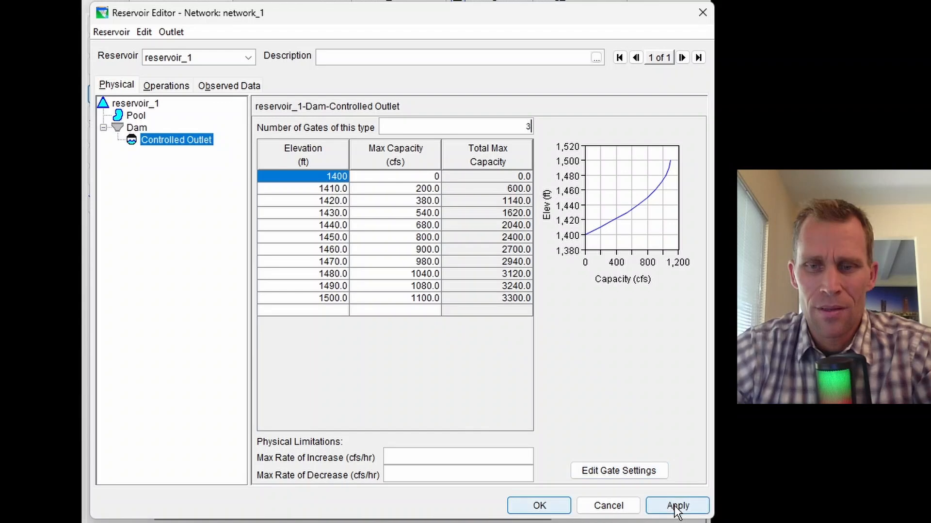
{"action": "left_click", "coordinate": [688, 522]}
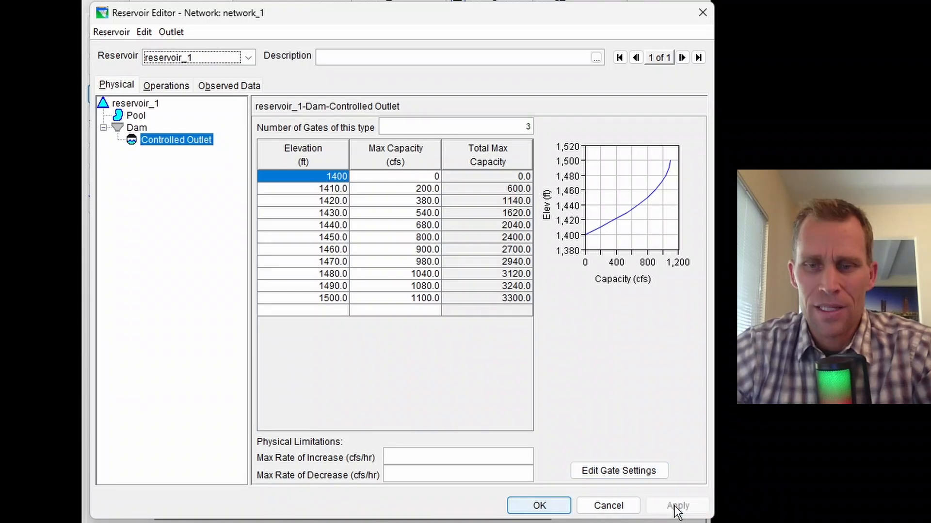
{"action": "left_click", "coordinate": [625, 472]}
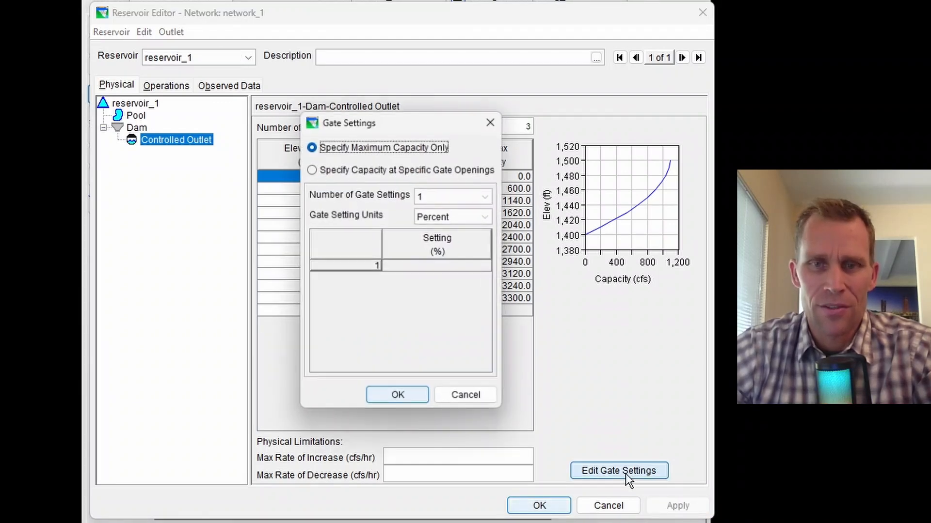
{"action": "left_click", "coordinate": [492, 120]}
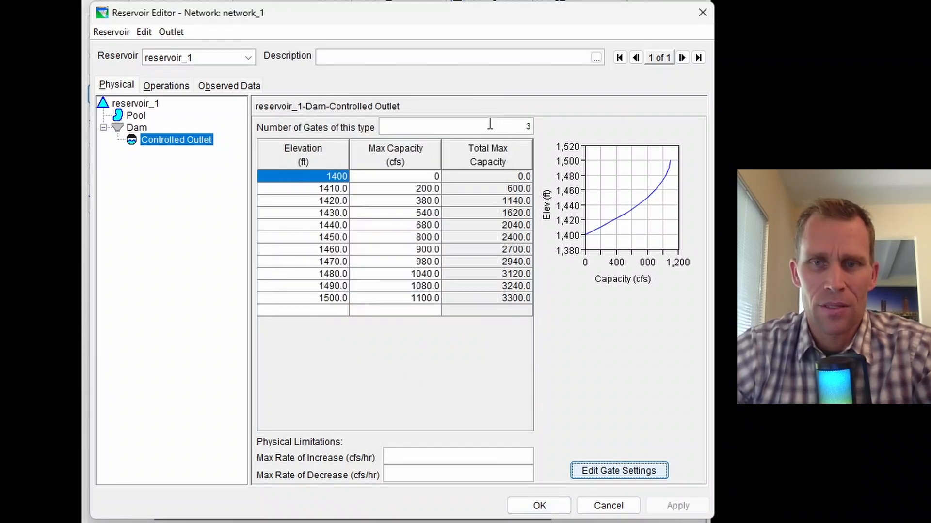
Create a new operation set named operation_set_1 for reservoir_1
{"action": "left_click", "coordinate": [166, 88]}
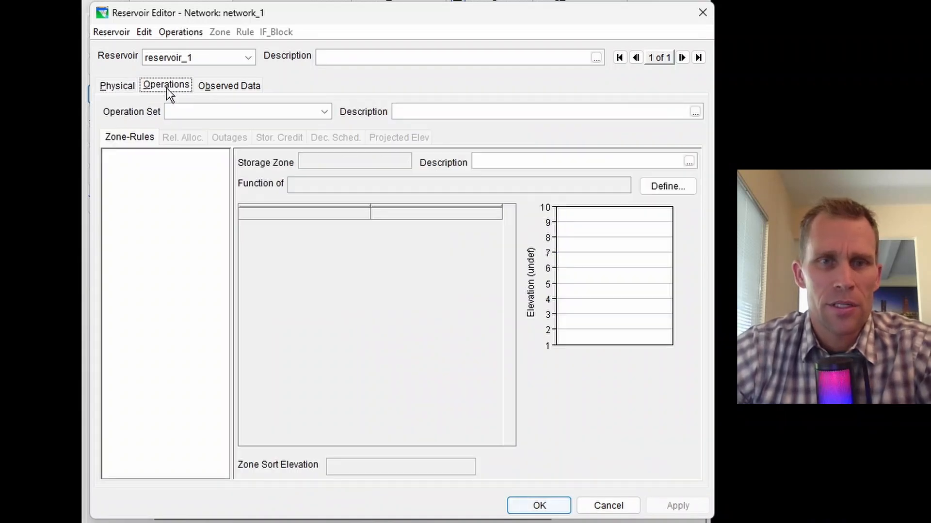
{"action": "left_click", "coordinate": [175, 33]}
{"action": "left_click", "coordinate": [185, 51]}
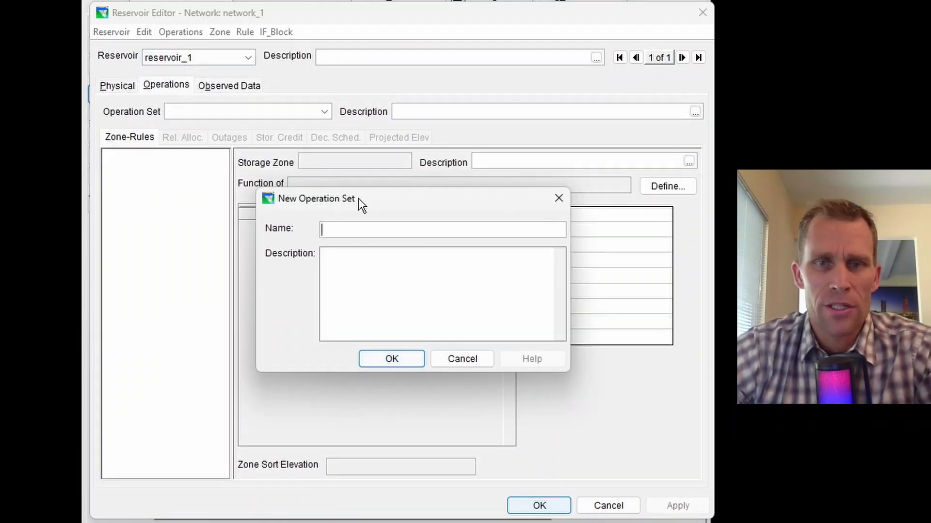
{"action": "left_click_drag", "start_coordinate": [358, 199], "coordinate": [582, 88]}
{"action": "type", "text": "operation_set_1"}
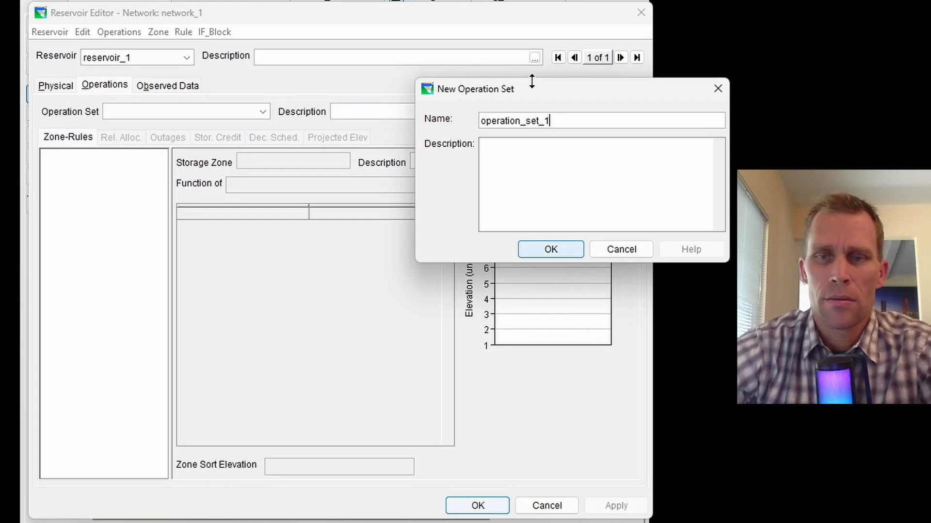
{"action": "left_click", "coordinate": [536, 249]}
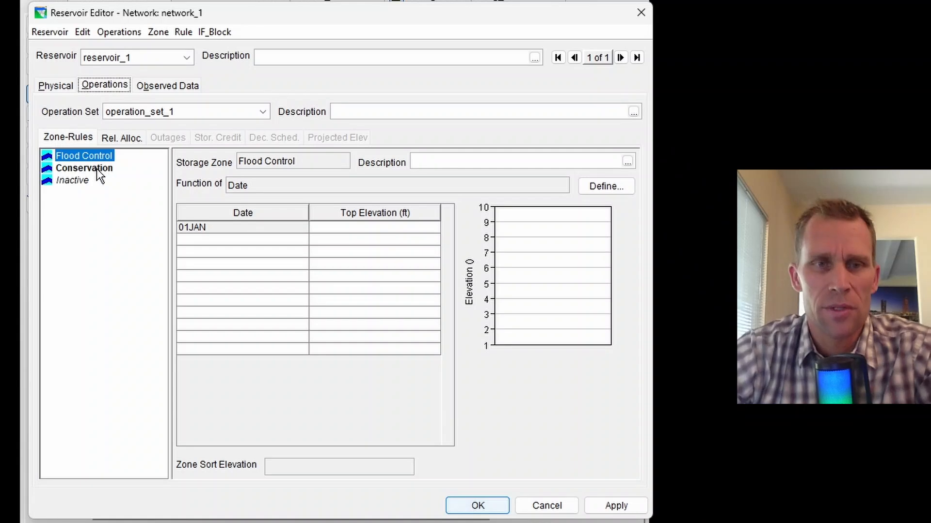
Set the Flood Control zone's top elevation to 1500 ft for 01Jan and apply it
{"action": "left_click", "coordinate": [332, 231]}
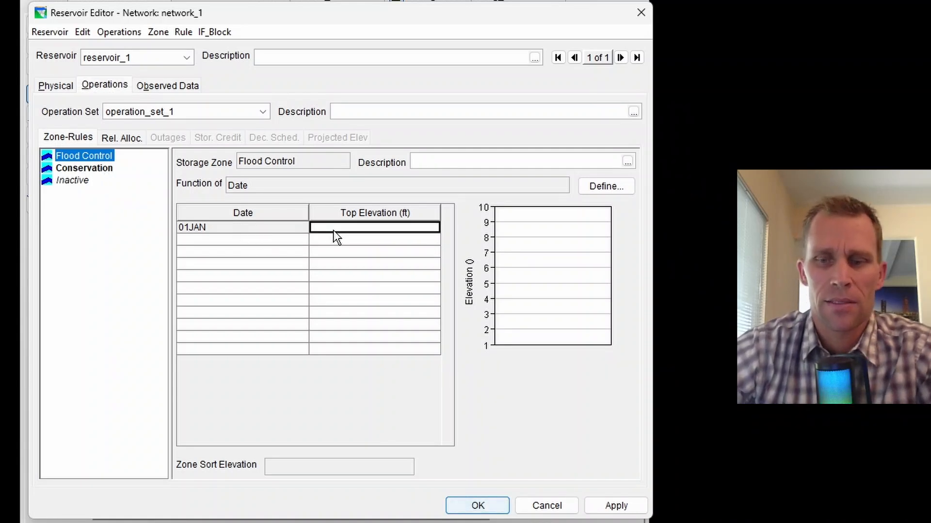
{"action": "type", "text": "1500"}
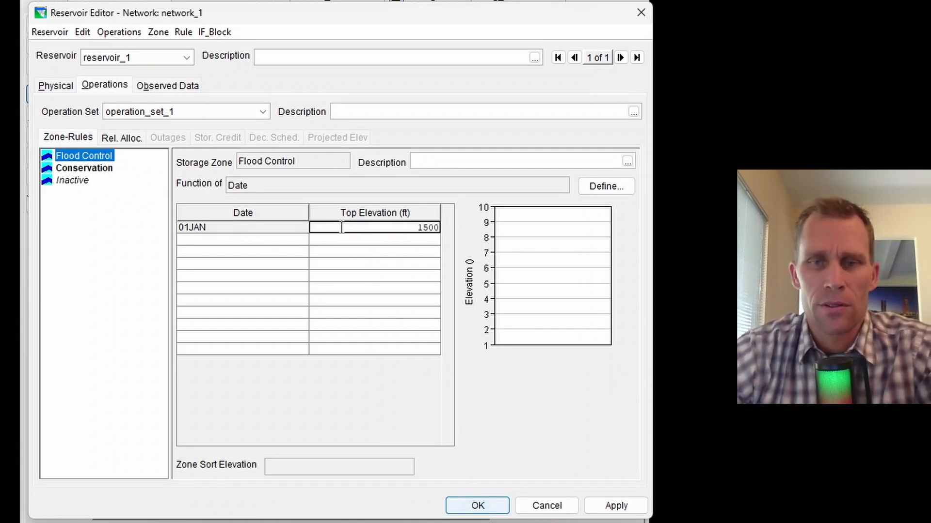
{"action": "left_click", "coordinate": [616, 505]}
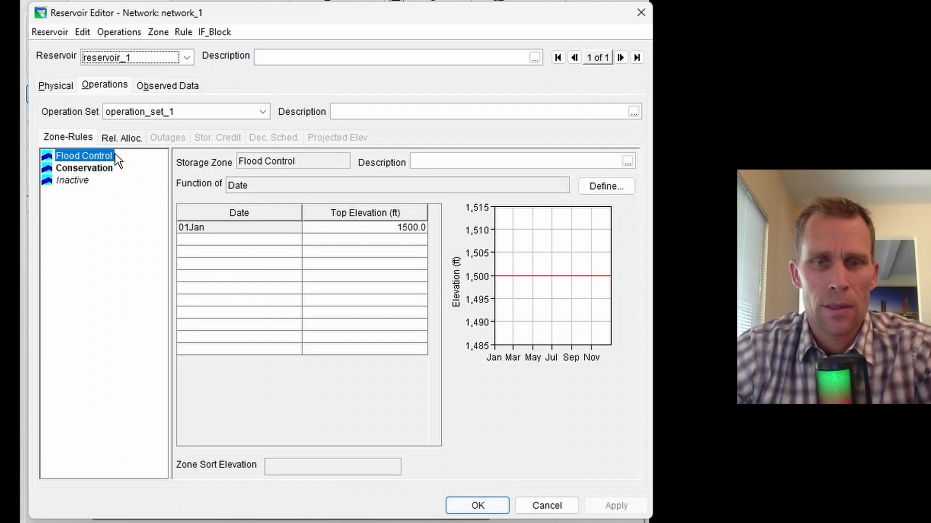
Set the Conservation zone's top elevation to 1420 ft for 01Jan and apply it
{"action": "left_click", "coordinate": [92, 168]}
{"action": "left_click", "coordinate": [374, 234]}
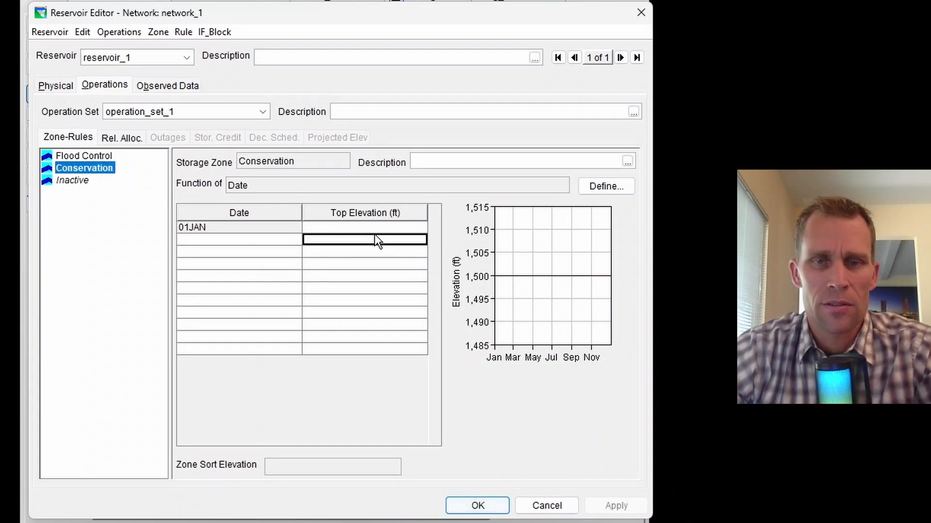
{"action": "left_click", "coordinate": [370, 226]}
{"action": "type", "text": "1420"}
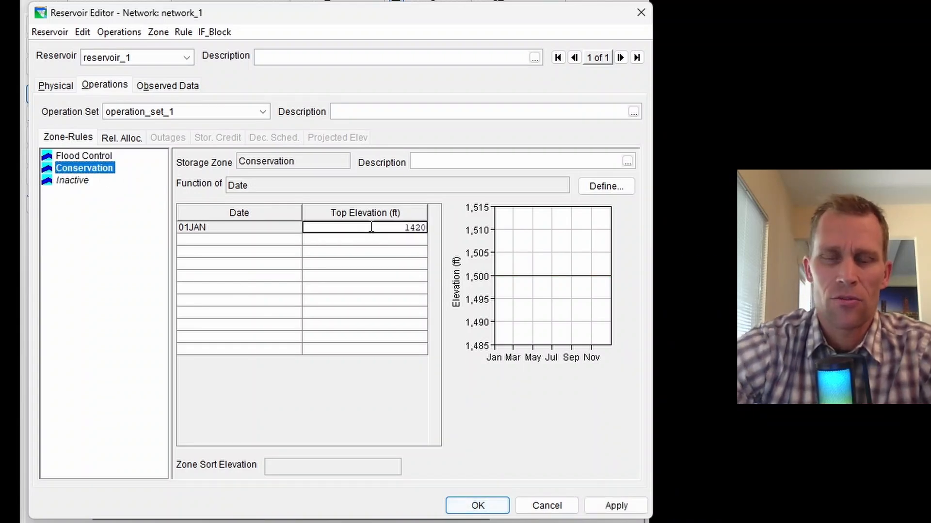
{"action": "left_click", "coordinate": [612, 505]}
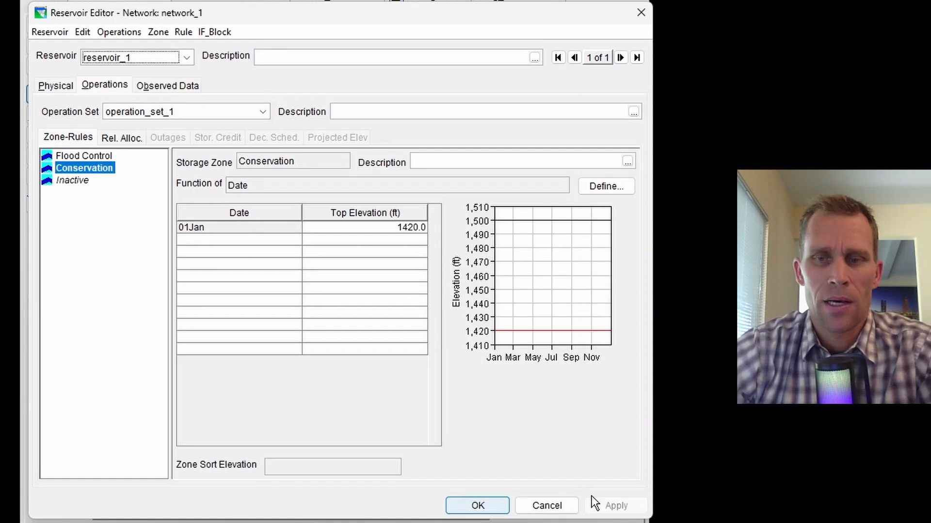
Set the Inactive zone's top elevation to 1350 ft for 01Jan and apply it
{"action": "left_click", "coordinate": [73, 181]}
{"action": "left_click", "coordinate": [343, 231]}
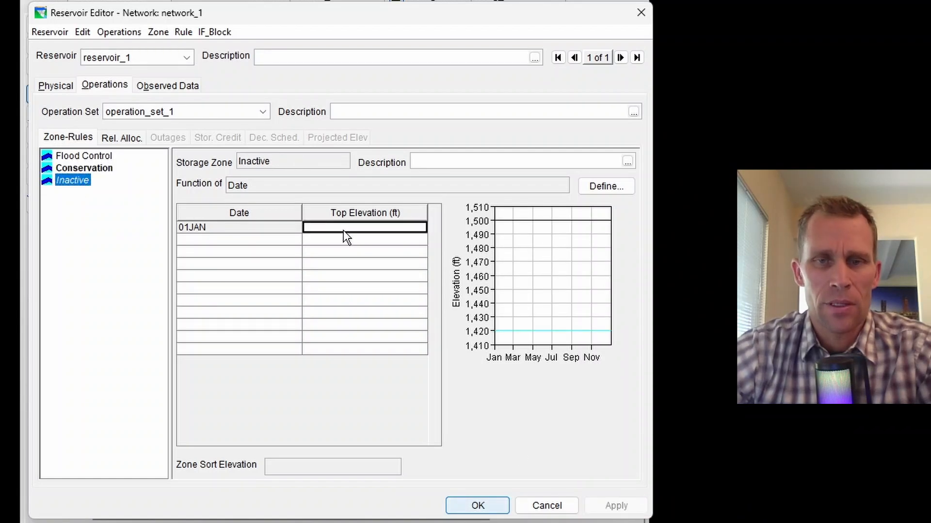
{"action": "type", "text": "1350"}
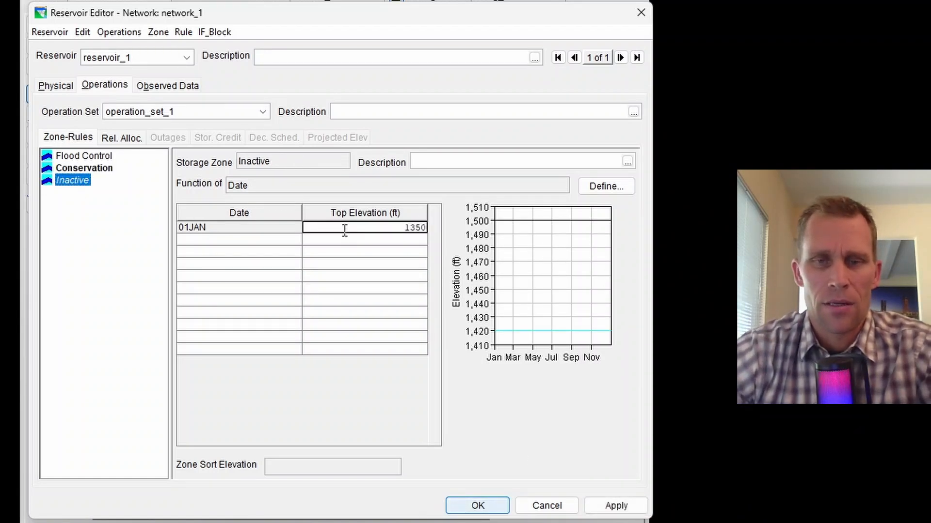
{"action": "left_click", "coordinate": [606, 506]}
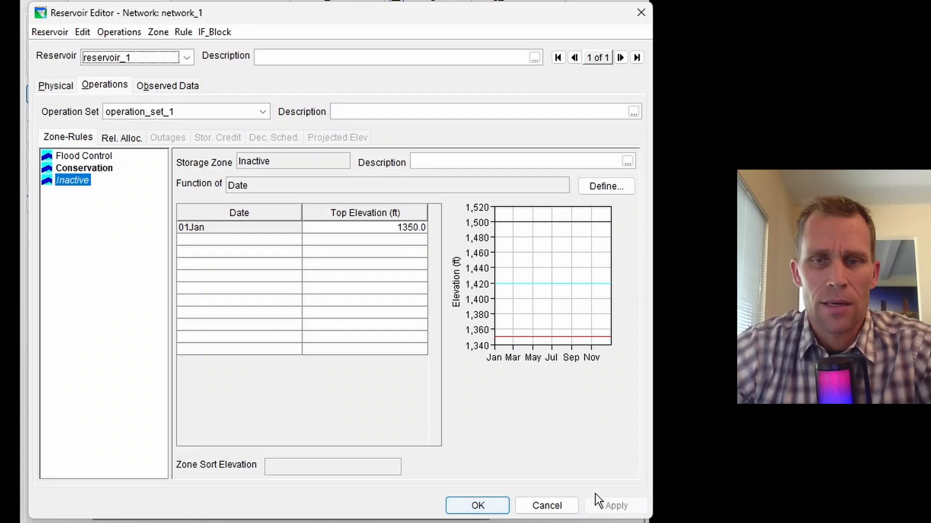
Review the three zones in the enlarged storage zones plot, close it, and show the Conservation zone
{"action": "double_click", "coordinate": [524, 258]}
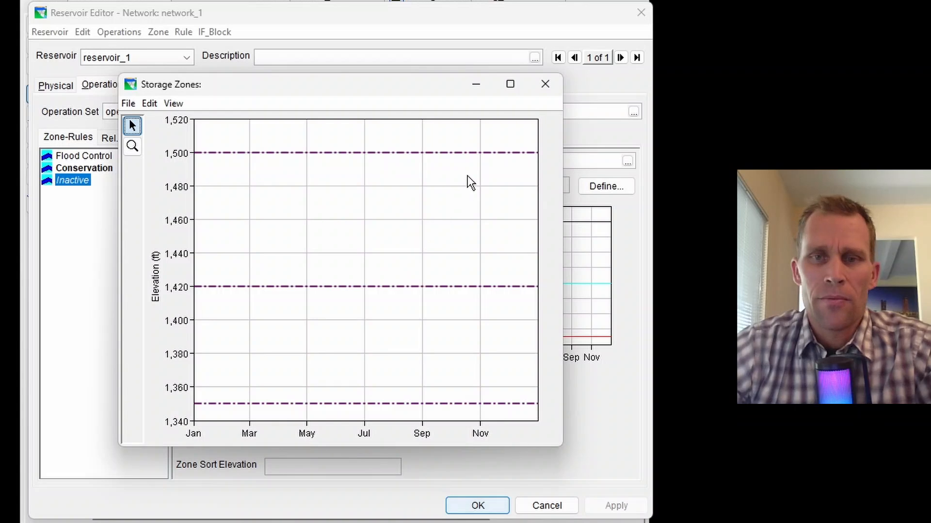
{"action": "left_click", "coordinate": [545, 85]}
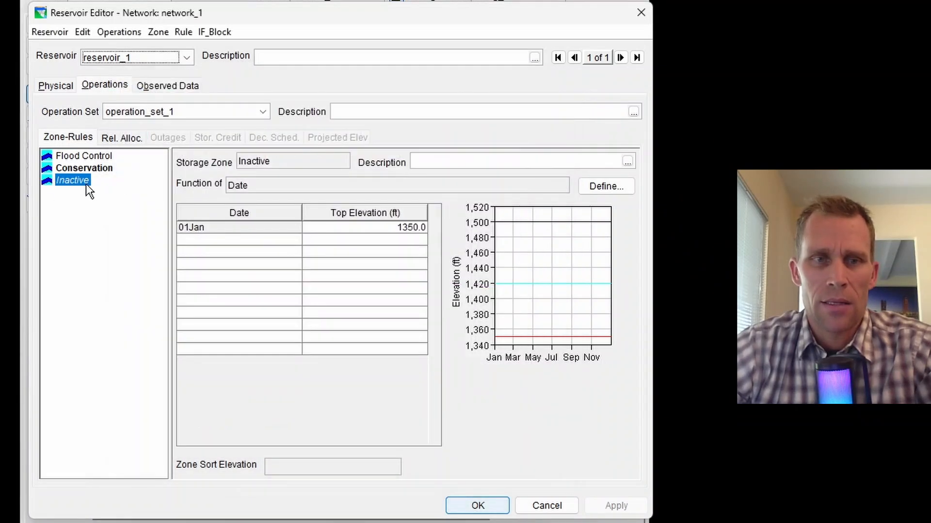
{"action": "left_click", "coordinate": [81, 170]}
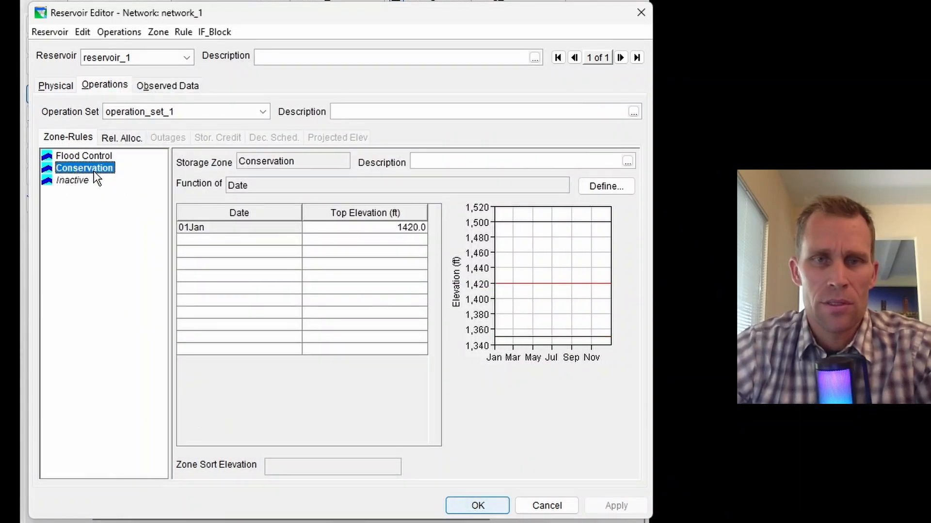
Add a new rule to the Flood Control zone and name it ds_control_at_CP4
{"action": "right_click", "coordinate": [94, 170]}
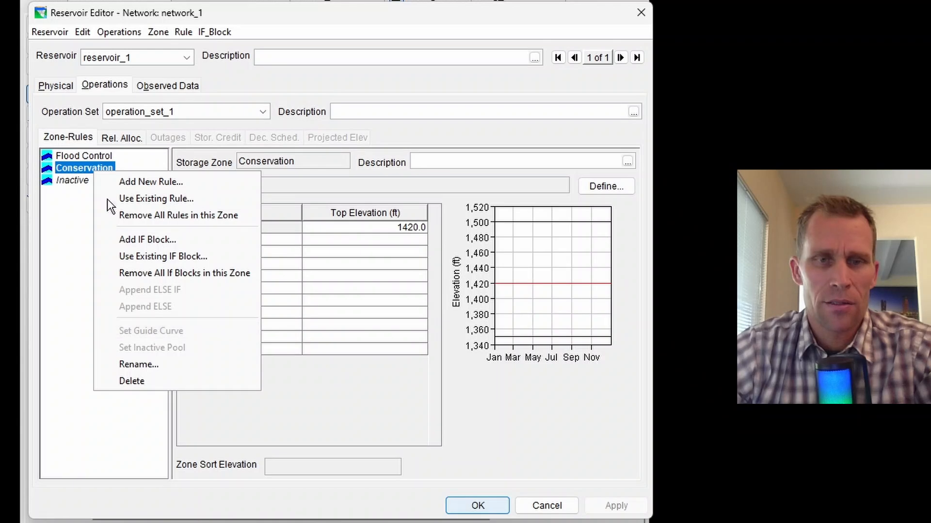
{"action": "left_click", "coordinate": [93, 165]}
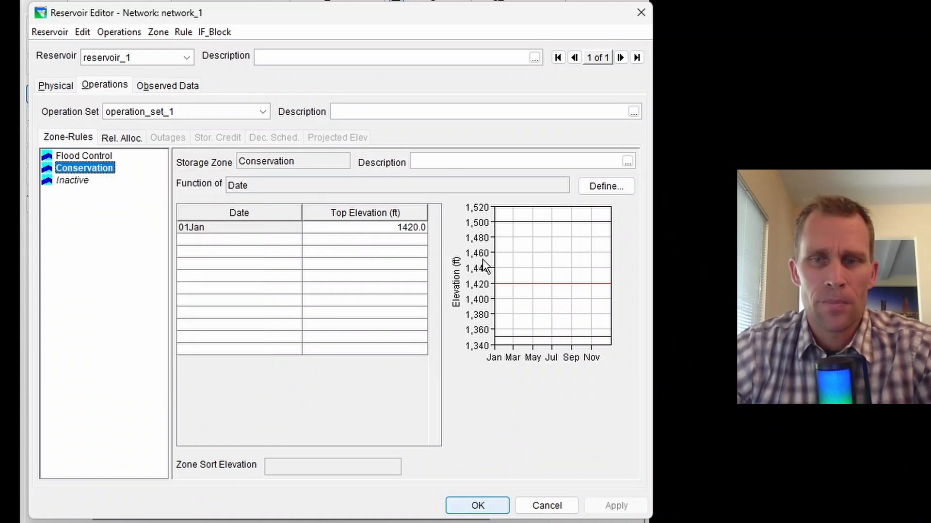
{"action": "left_click", "coordinate": [94, 157]}
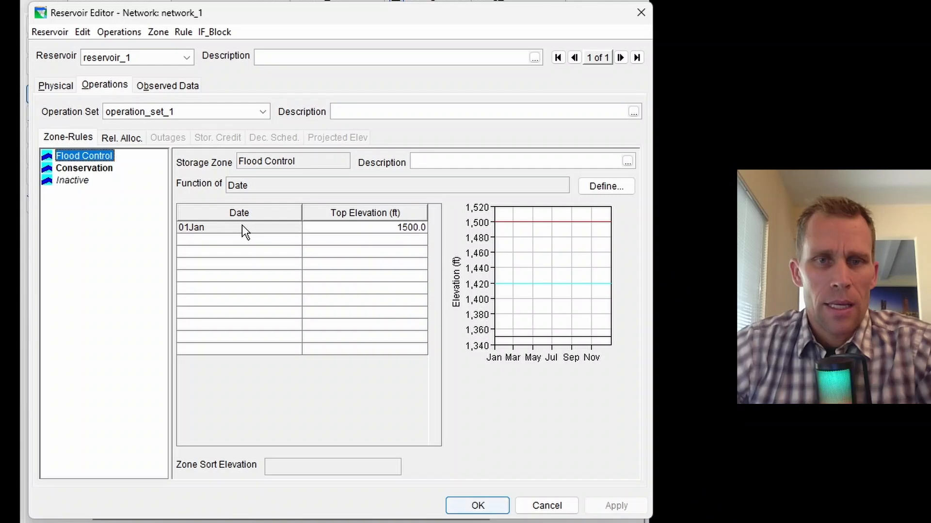
{"action": "right_click", "coordinate": [91, 161]}
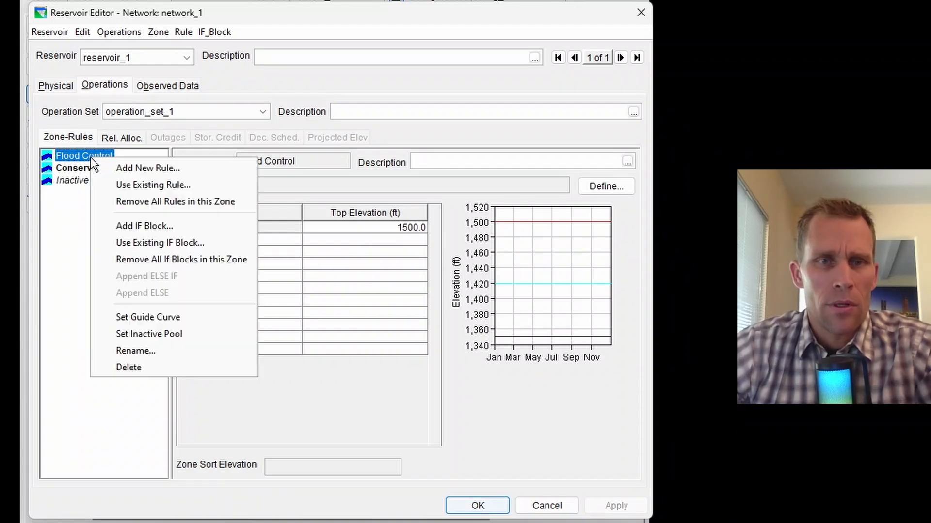
{"action": "left_click", "coordinate": [139, 169]}
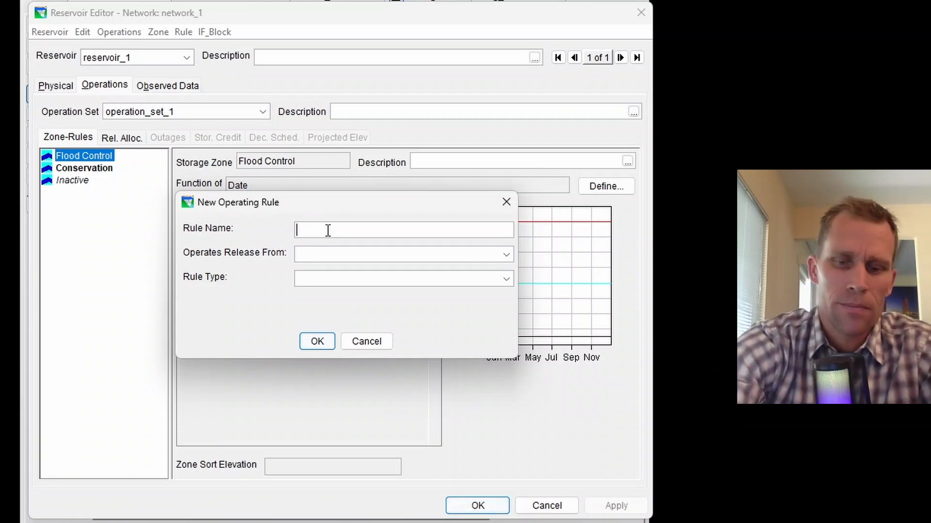
{"action": "type", "text": "ds"}
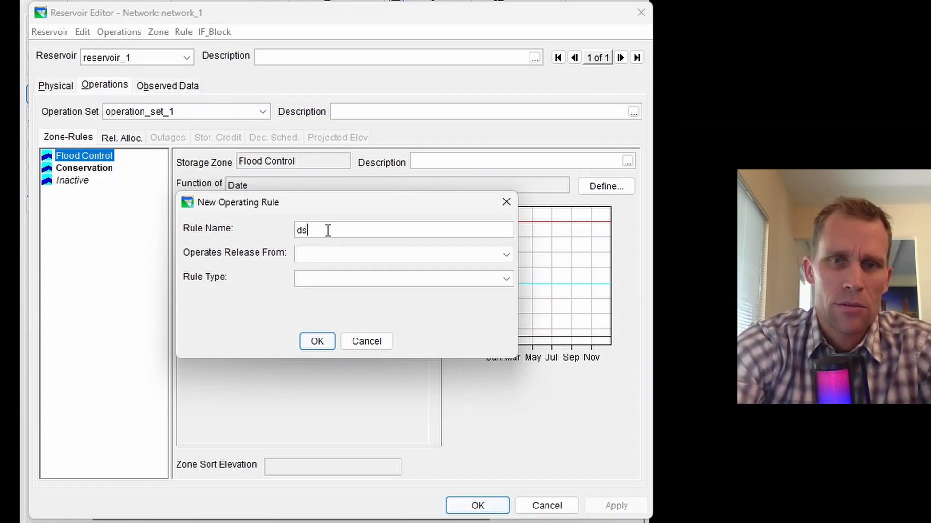
{"action": "type", "text": "_c"}
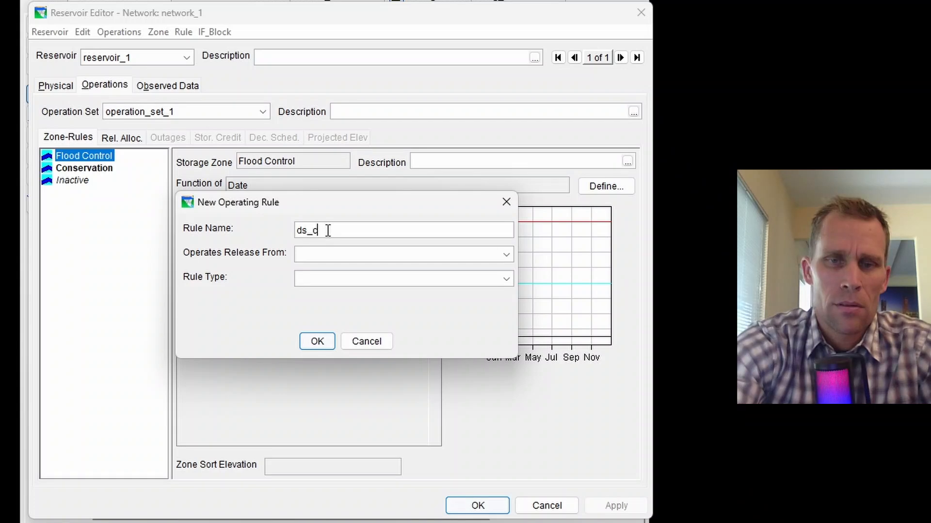
{"action": "type", "text": "ontrol_at_"}
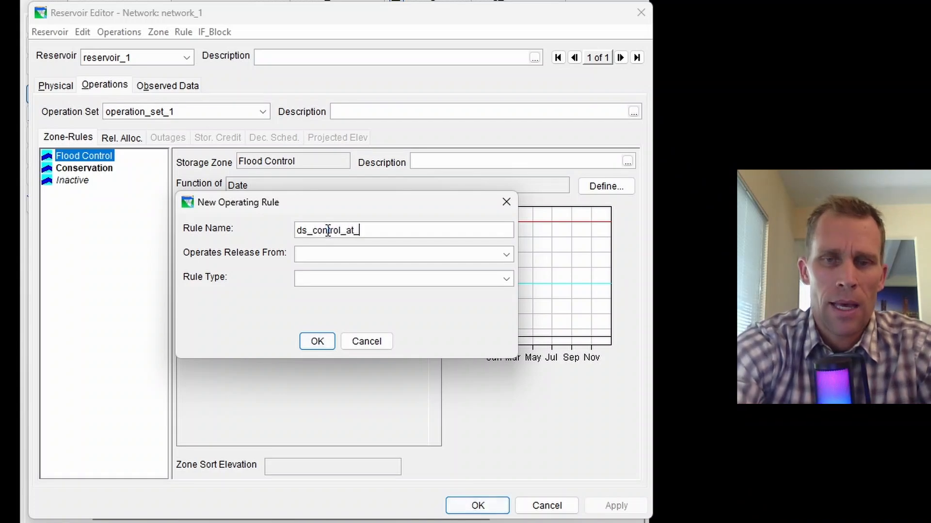
{"action": "type", "text": "CP4"}
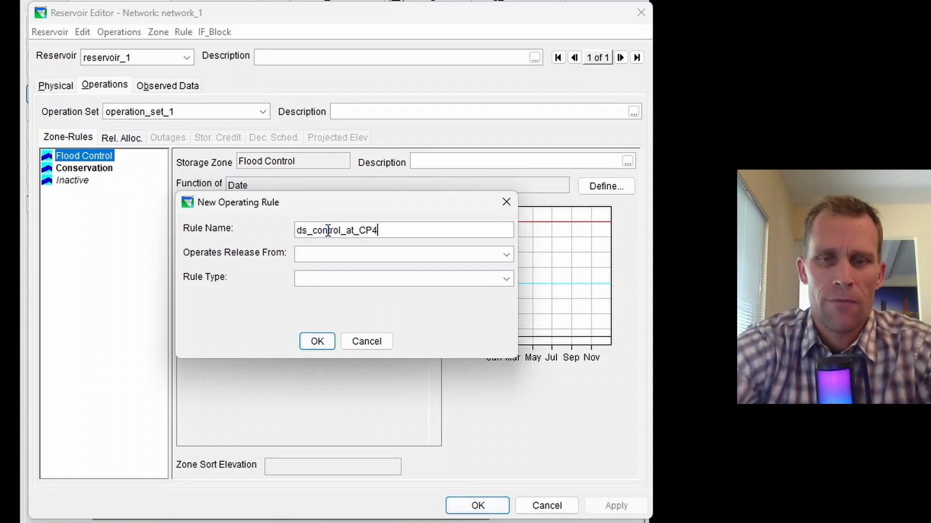
Make the new rule operate the release from reservoir_1 as a Downstream Control Function
{"action": "left_click", "coordinate": [331, 255]}
{"action": "left_click", "coordinate": [331, 270]}
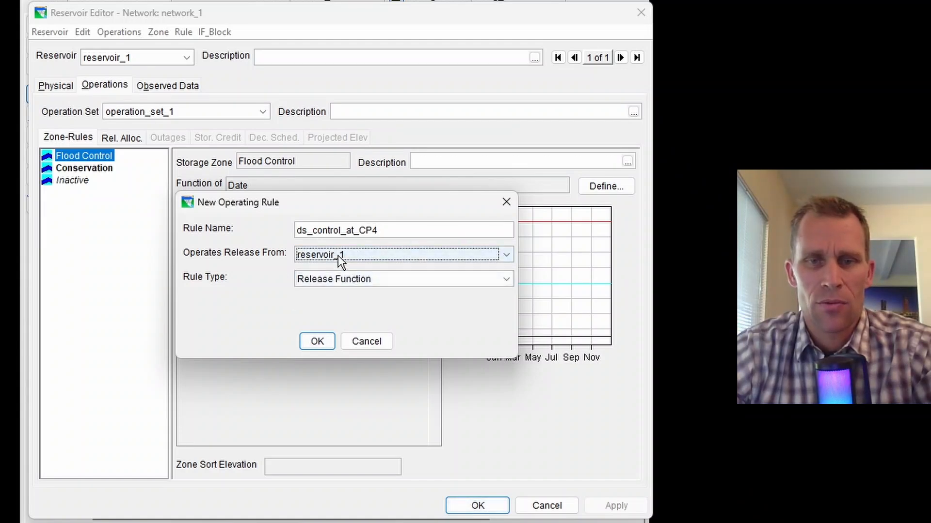
{"action": "left_click", "coordinate": [341, 272]}
{"action": "left_click", "coordinate": [344, 307]}
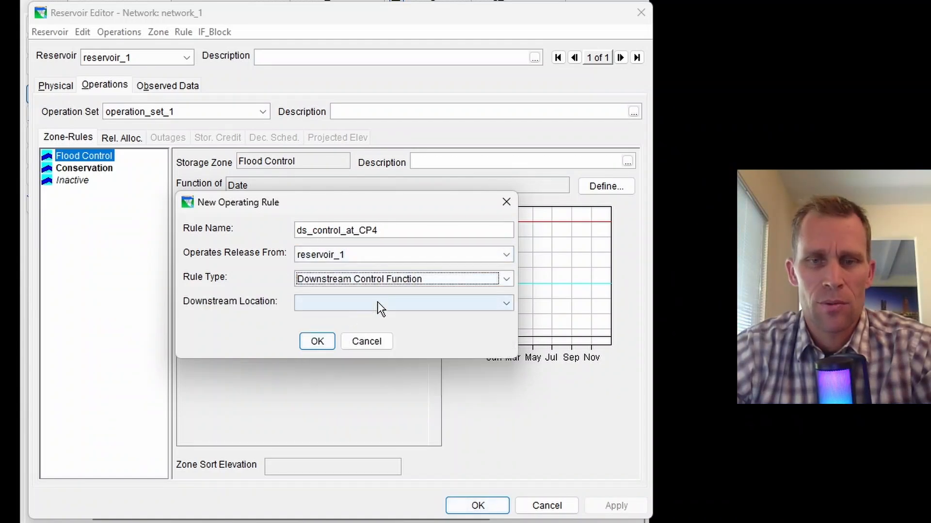
Check the rule types offered for reservoir_1-Dam and reservoir_1-Controlled Outlet, and restore reservoir_1 with Downstream Control Function
{"action": "left_click", "coordinate": [358, 255]}
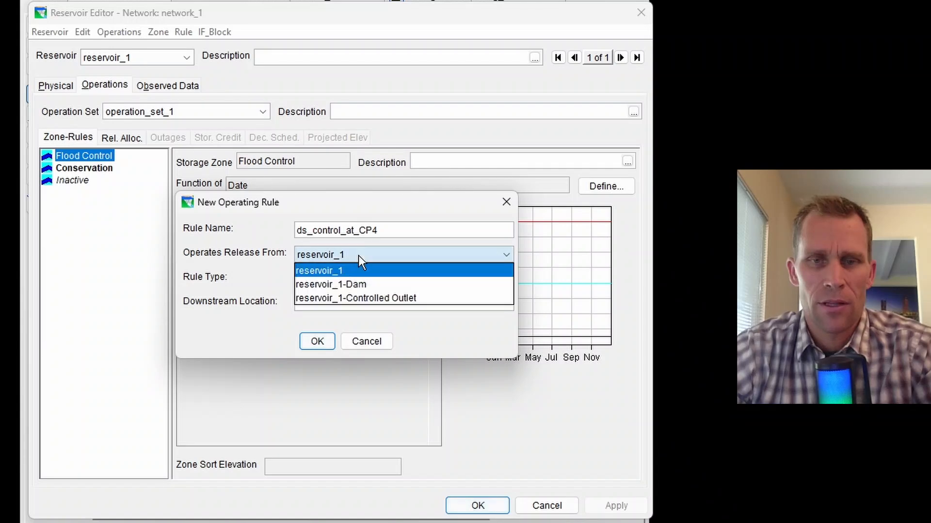
{"action": "left_click", "coordinate": [362, 285]}
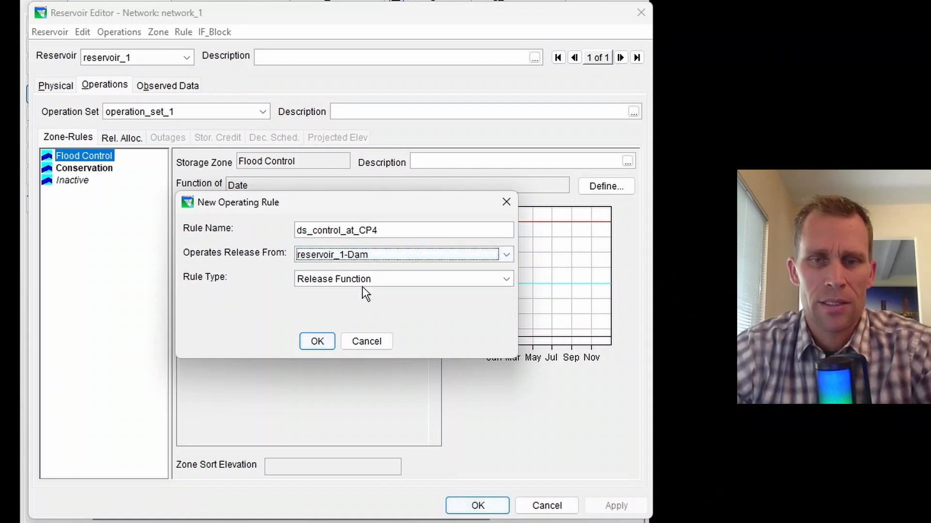
{"action": "left_click", "coordinate": [364, 284]}
{"action": "left_click", "coordinate": [372, 257]}
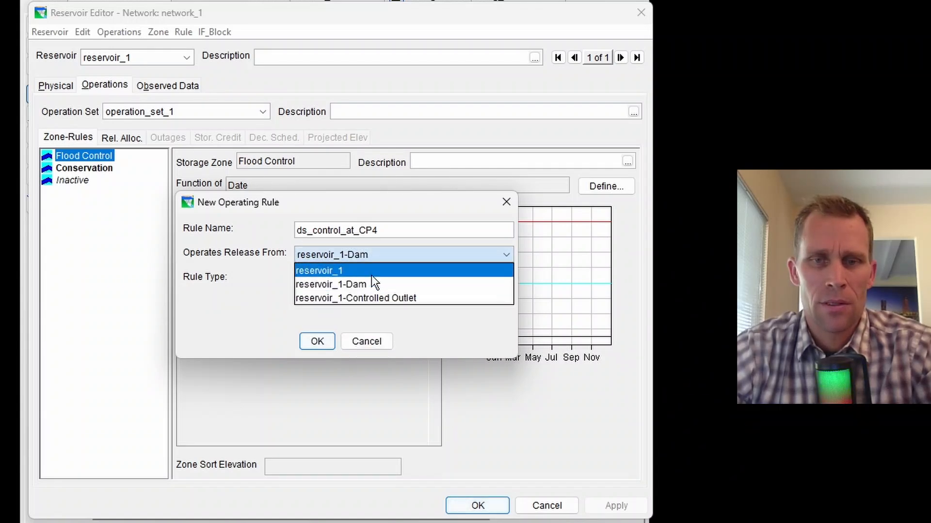
{"action": "left_click", "coordinate": [373, 295]}
{"action": "left_click", "coordinate": [372, 278]}
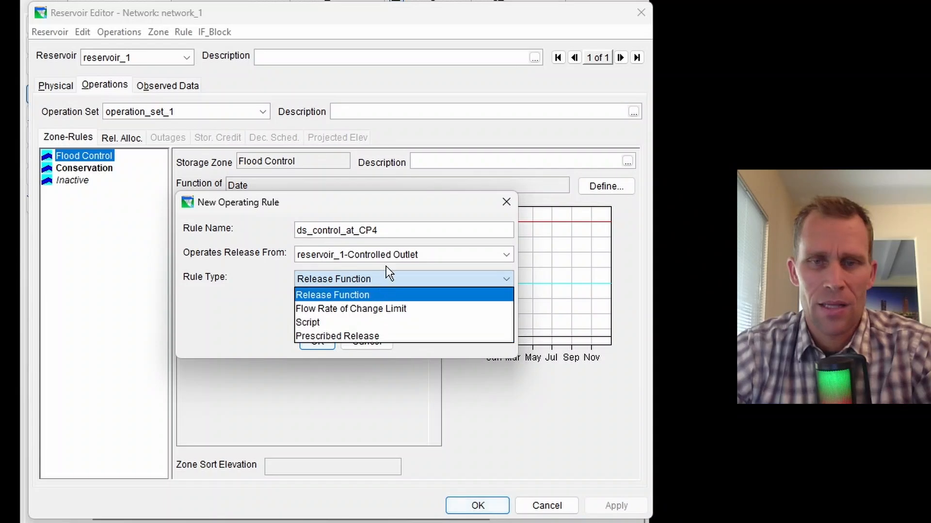
{"action": "left_click", "coordinate": [385, 259]}
{"action": "left_click", "coordinate": [389, 272]}
{"action": "left_click", "coordinate": [389, 280]}
{"action": "left_click", "coordinate": [376, 307]}
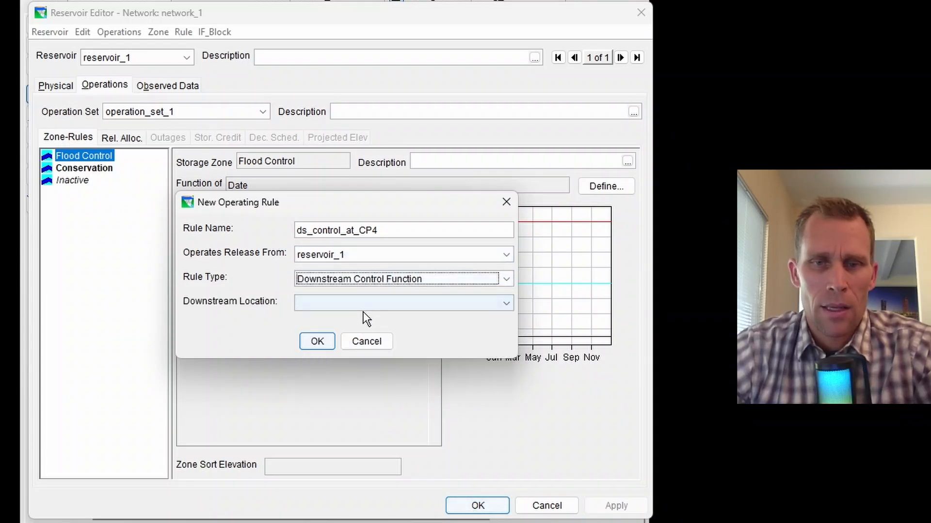
Set the rule's downstream location to CP4 and create the rule
{"action": "left_click", "coordinate": [337, 310]}
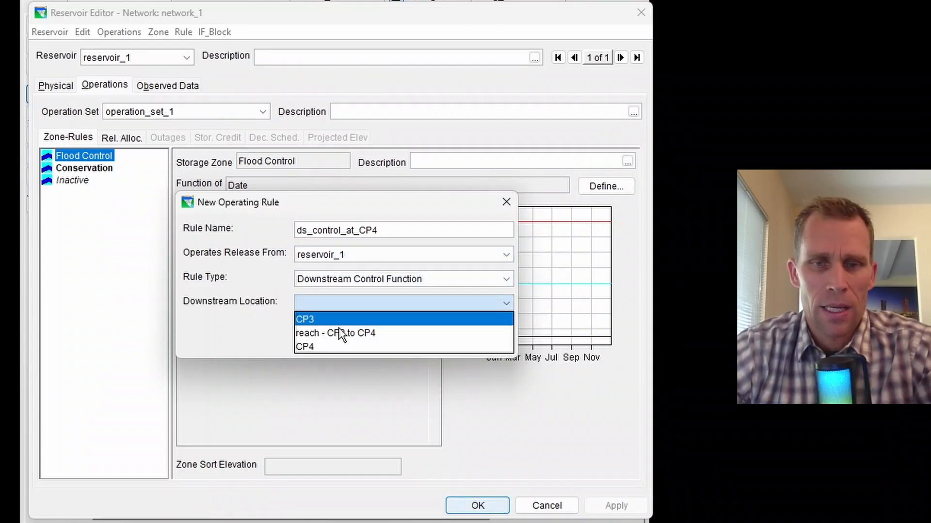
{"action": "left_click", "coordinate": [318, 347]}
{"action": "left_click", "coordinate": [315, 342]}
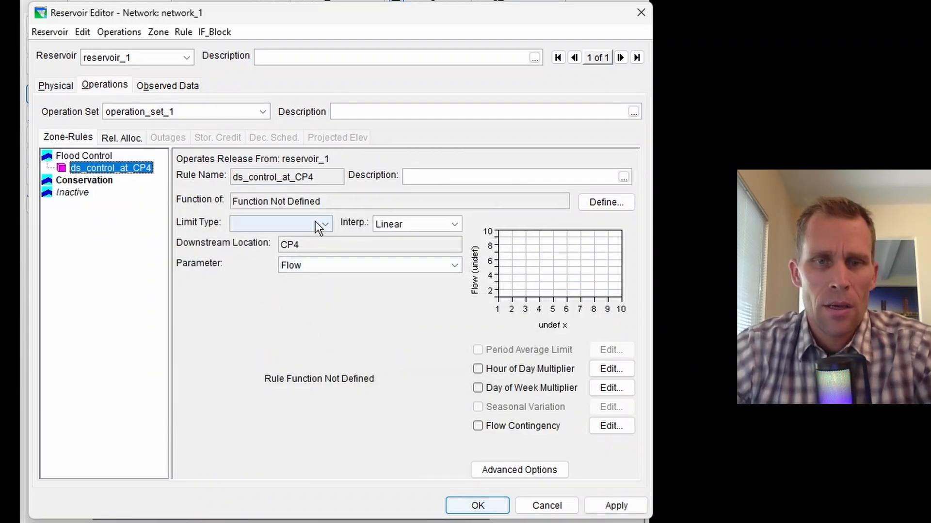
Set the ds_control_at_CP4 rule's limit type to Minimum and its parameter to Flow
{"action": "left_click", "coordinate": [322, 225]}
{"action": "left_click", "coordinate": [304, 240]}
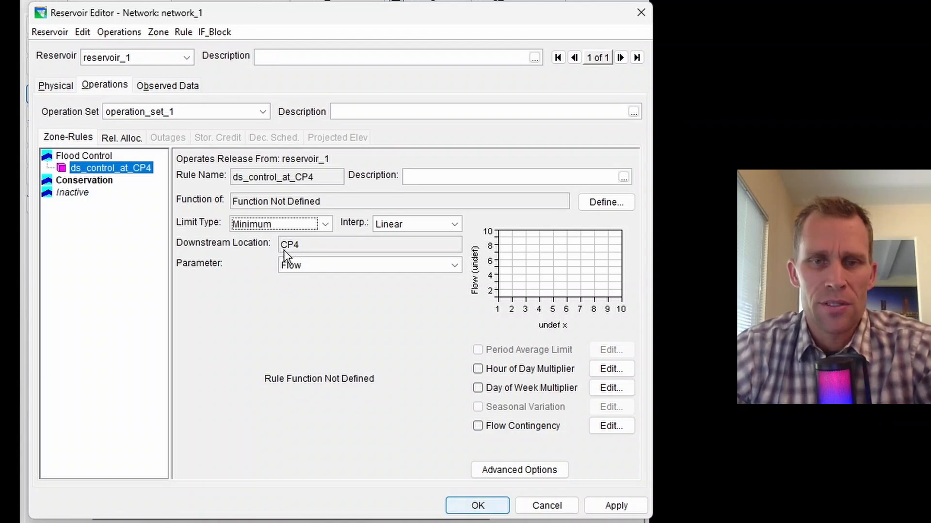
{"action": "left_click", "coordinate": [330, 263]}
{"action": "left_click", "coordinate": [321, 285]}
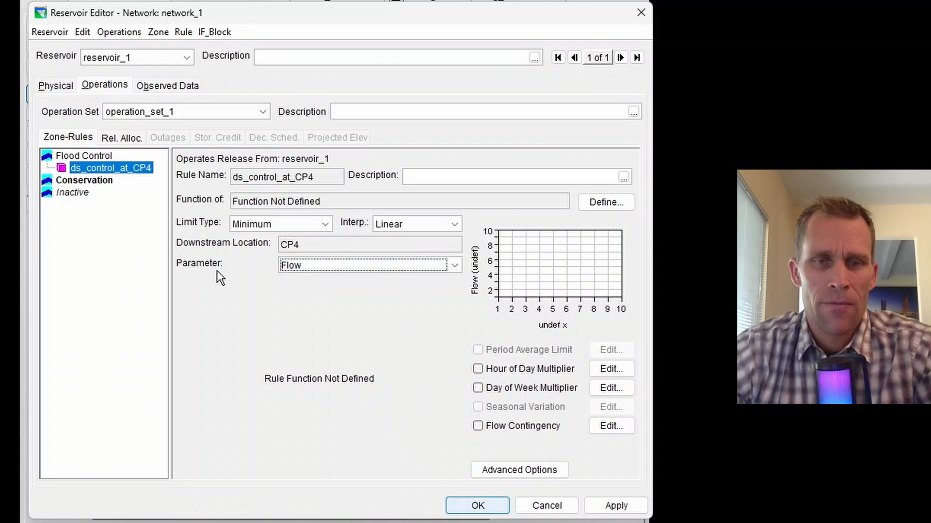
Make the rule a function of Date and apply January–December flows of 800, 790, 780, 760, 750, 750, 750, 760, 780, 790, 800, 800 cfs
{"action": "left_click", "coordinate": [607, 202]}
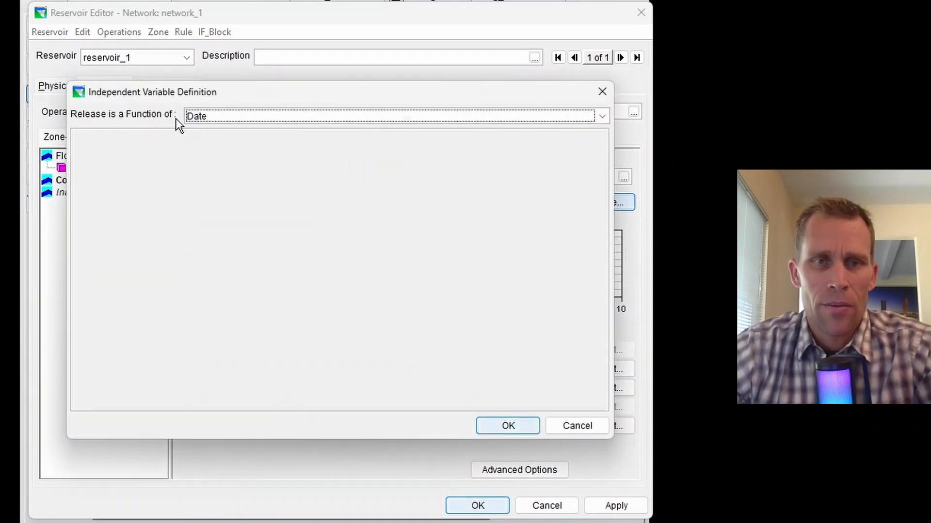
{"action": "left_click", "coordinate": [505, 423]}
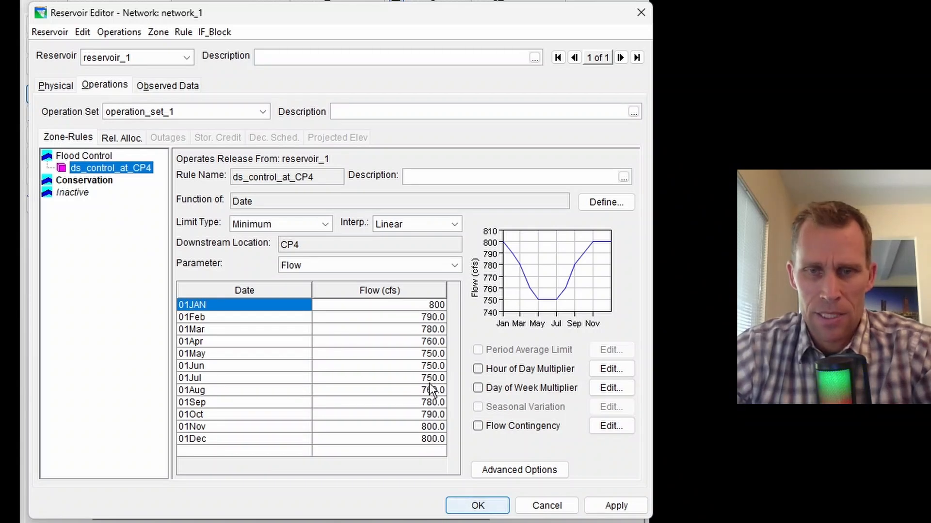
{"action": "left_click", "coordinate": [615, 506]}
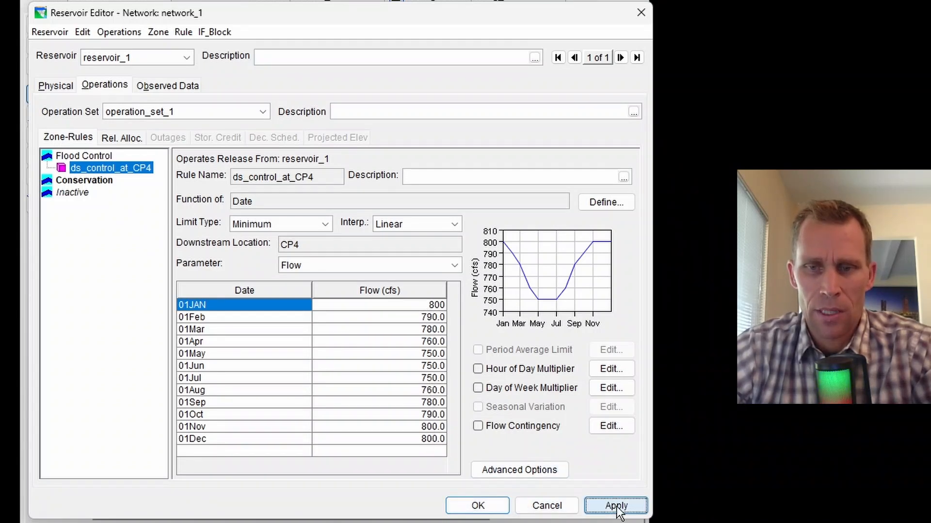
Add the ds_control_at_CP4 rule to all zones, check it under Conservation, and apply the change
{"action": "right_click", "coordinate": [89, 168]}
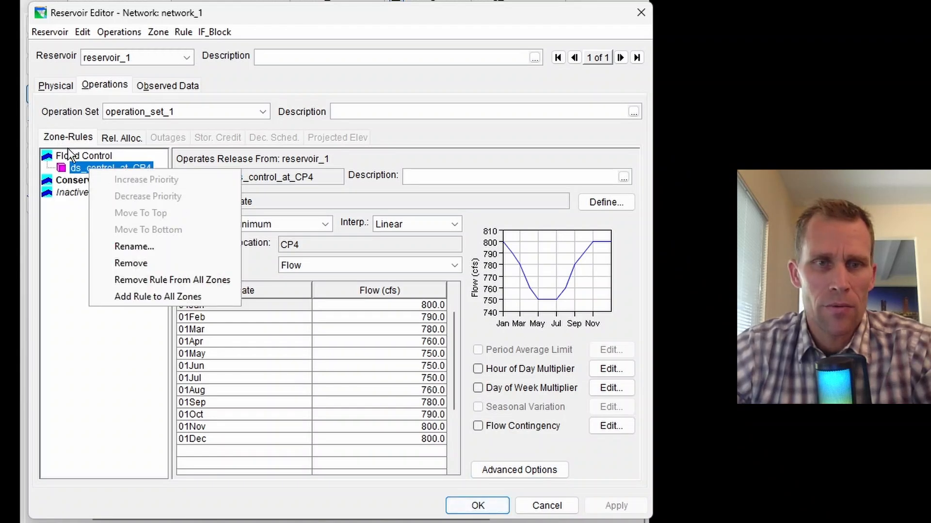
{"action": "left_click", "coordinate": [150, 298]}
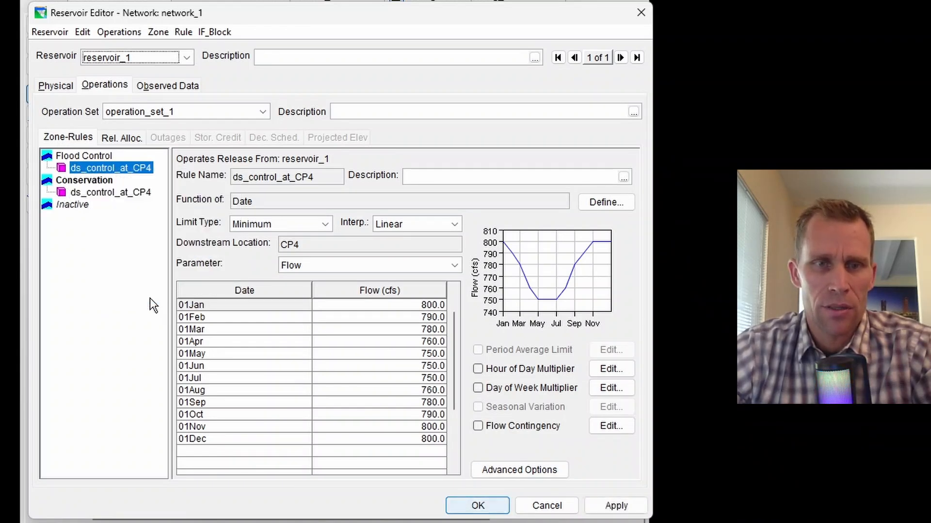
{"action": "left_click", "coordinate": [105, 194]}
{"action": "left_click", "coordinate": [97, 182]}
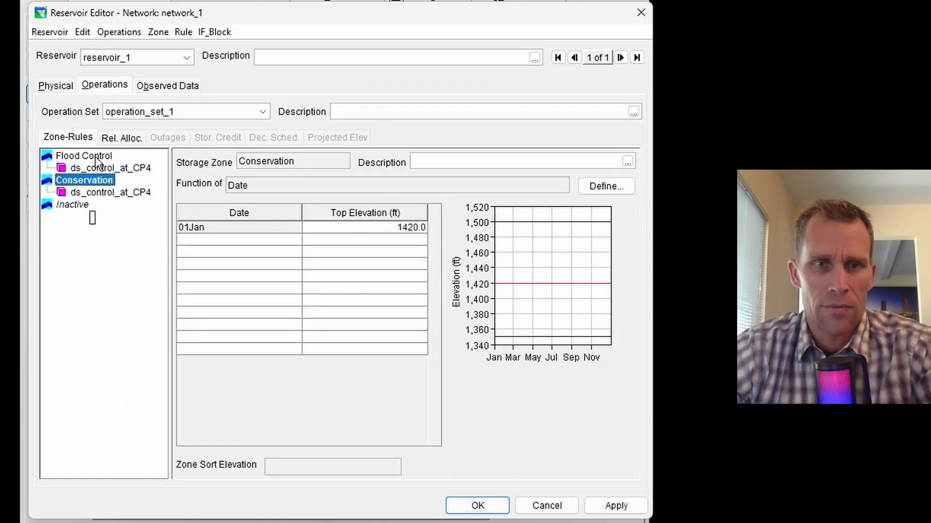
{"action": "left_click", "coordinate": [616, 505]}
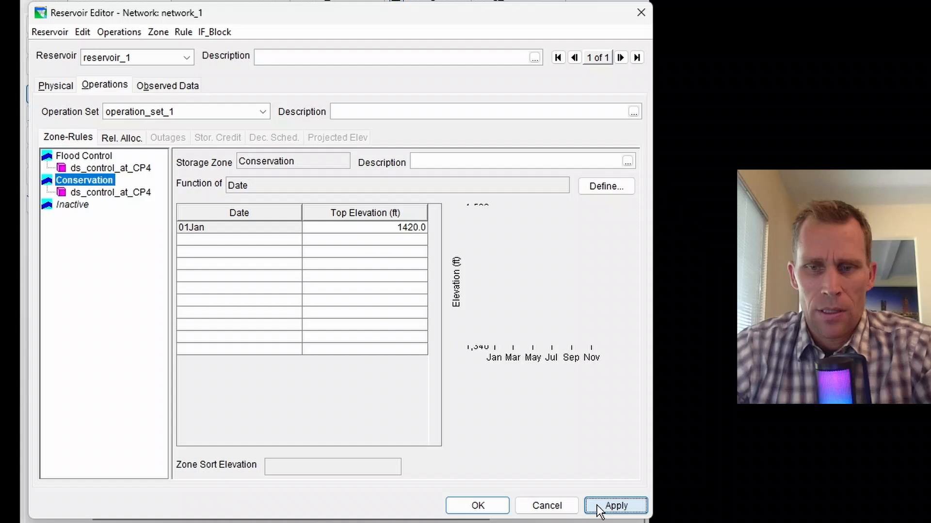
Accept and close the reservoir editor, and save the reservoir network
{"action": "left_click", "coordinate": [477, 505]}
{"action": "left_click", "coordinate": [97, 40]}
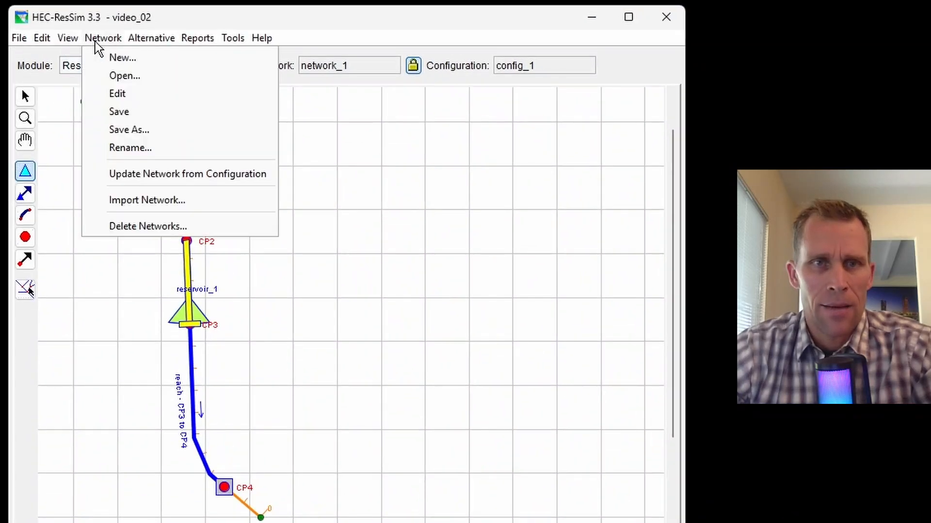
{"action": "left_click", "coordinate": [116, 112]}
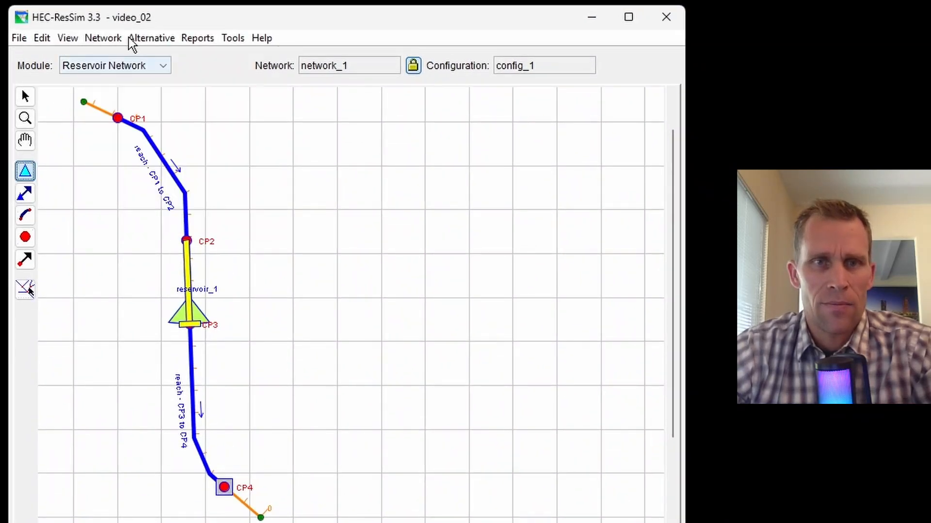
Create a new alternative named alt_1 on network_1 in configuration config_1
{"action": "left_click", "coordinate": [150, 39]}
{"action": "left_click", "coordinate": [160, 58]}
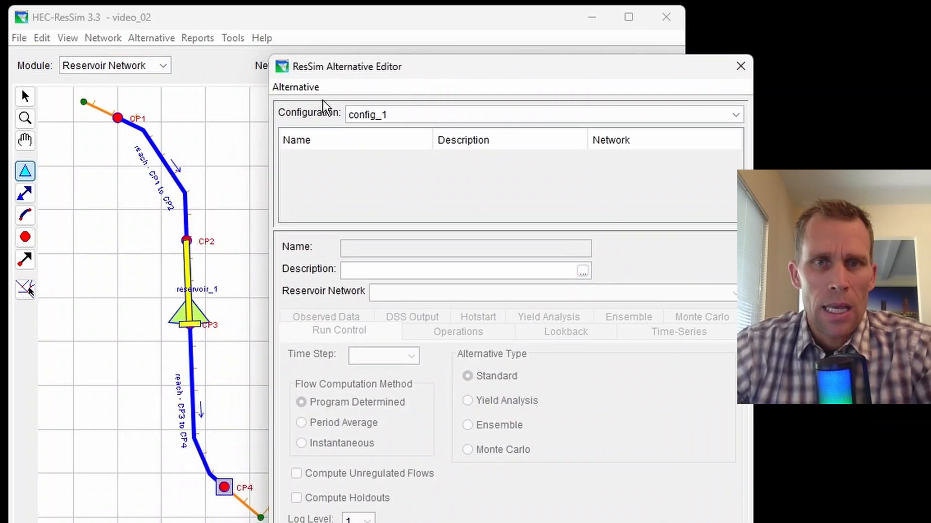
{"action": "left_click", "coordinate": [296, 87]}
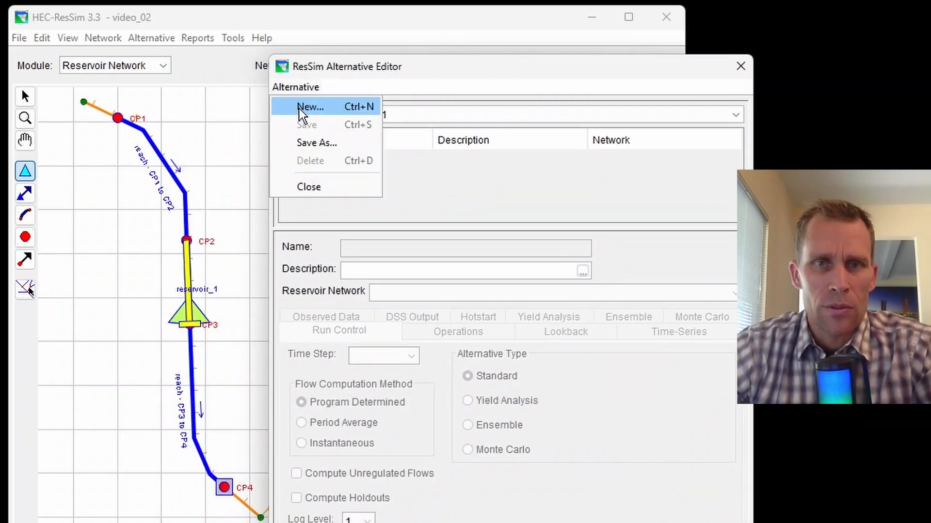
{"action": "left_click", "coordinate": [303, 107]}
{"action": "type", "text": "alt_1"}
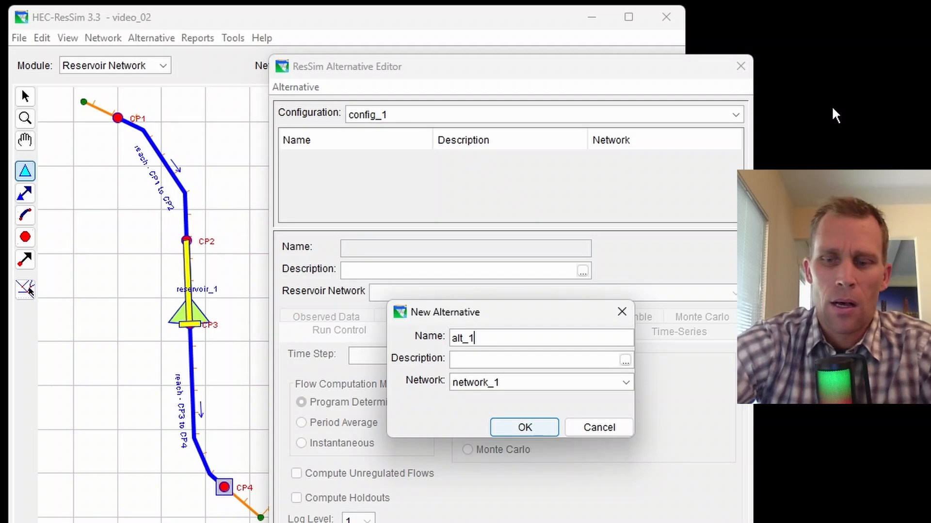
{"action": "key", "text": "BackSpace"}
{"action": "key", "text": "BackSpace"}
{"action": "key", "text": "BackSpace"}
{"action": "type", "text": "t"}
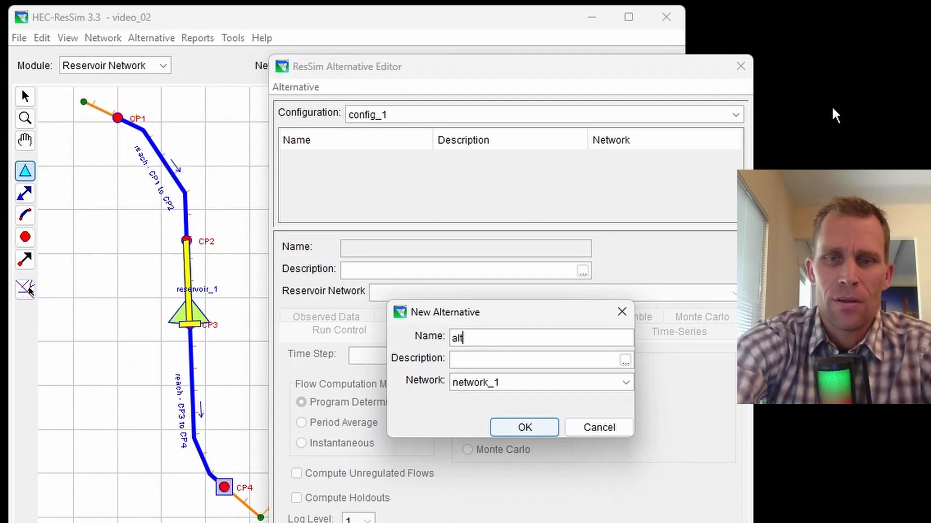
{"action": "type", "text": "ernativ"}
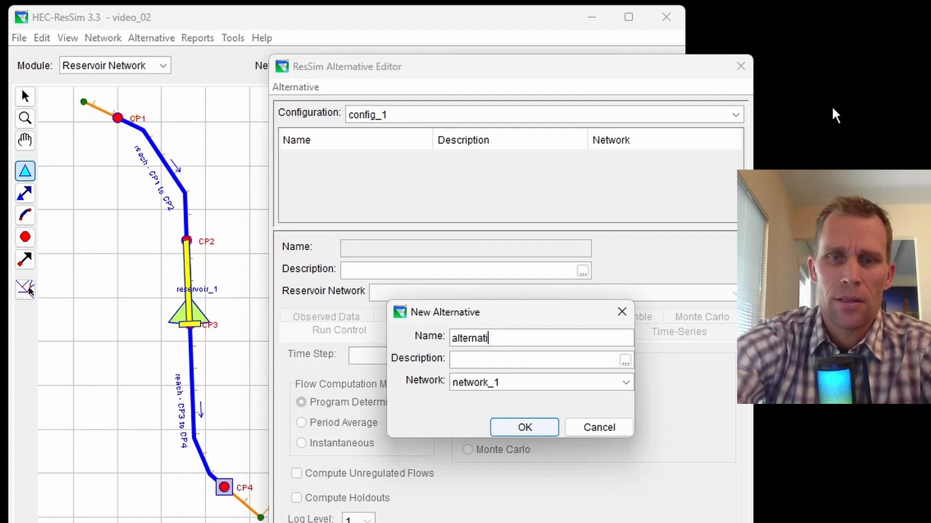
{"action": "key", "text": "BackSpace"}
{"action": "key", "text": "BackSpace"}
{"action": "key", "text": "BackSpace"}
{"action": "key", "text": "BackSpace"}
{"action": "type", "text": "t"}
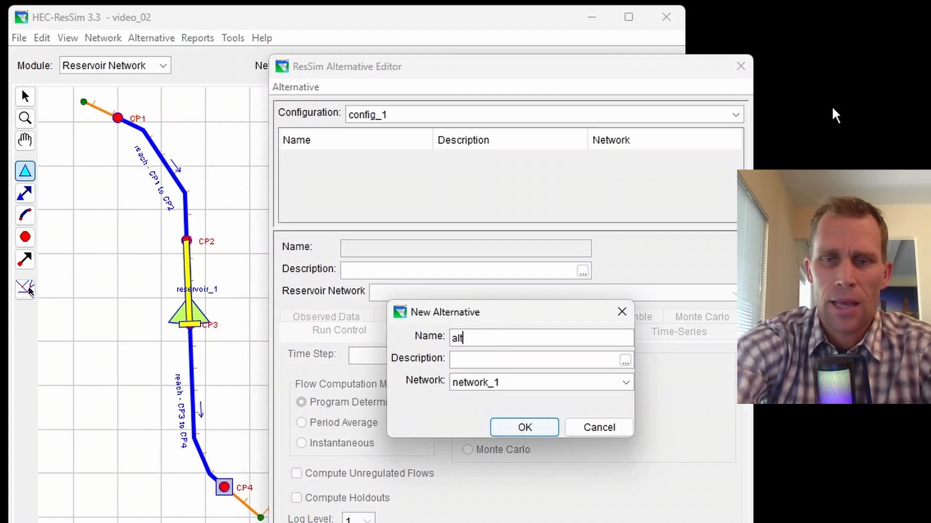
{"action": "type", "text": "_1"}
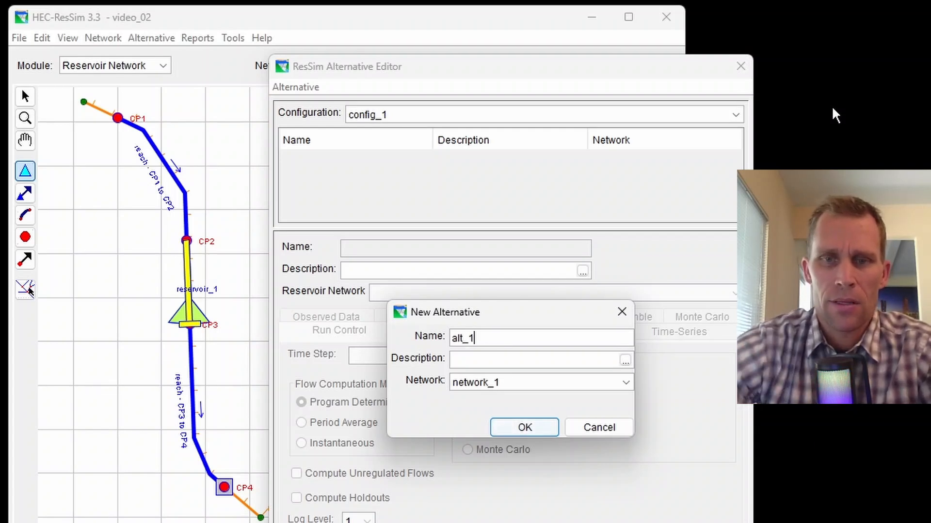
{"action": "left_click_drag", "start_coordinate": [519, 337], "coordinate": [453, 338]}
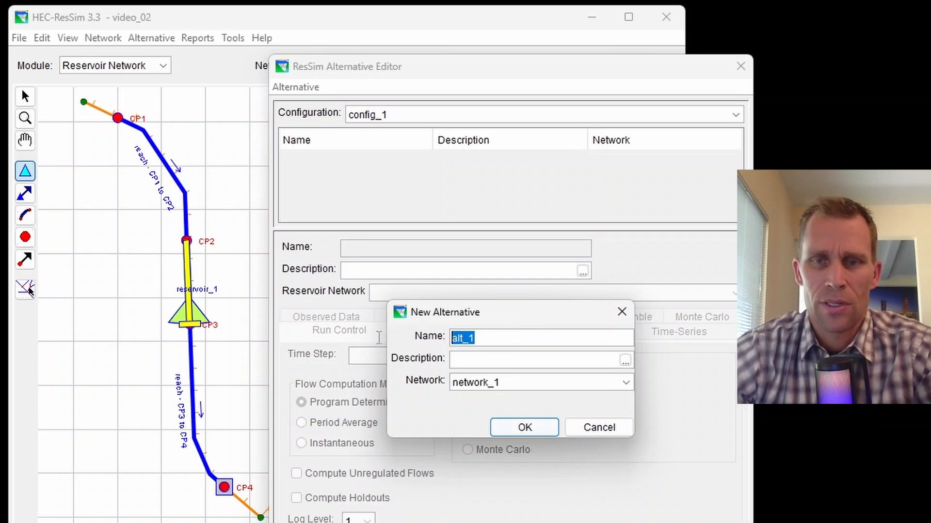
{"action": "left_click", "coordinate": [517, 430]}
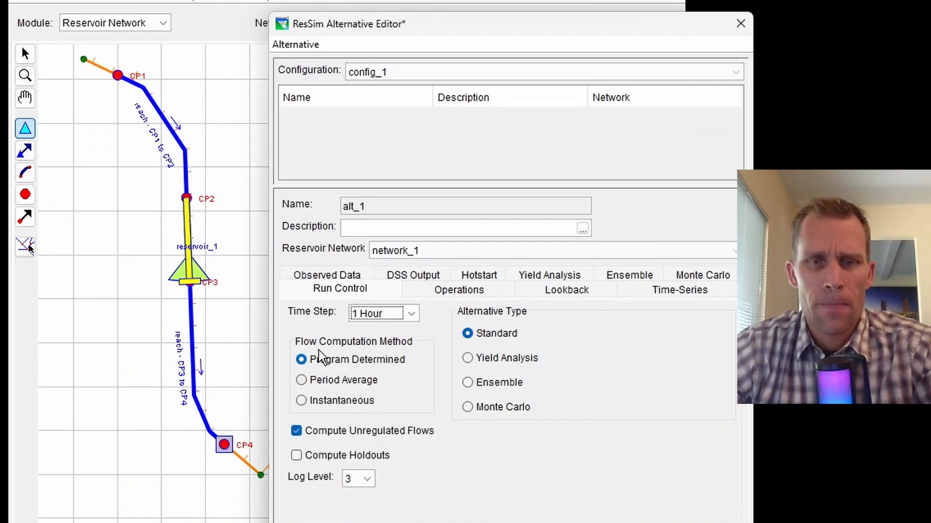
Turn off Compute Unregulated Flows for alt_1 and assign an operation set to reservoir_1
{"action": "left_click", "coordinate": [301, 430]}
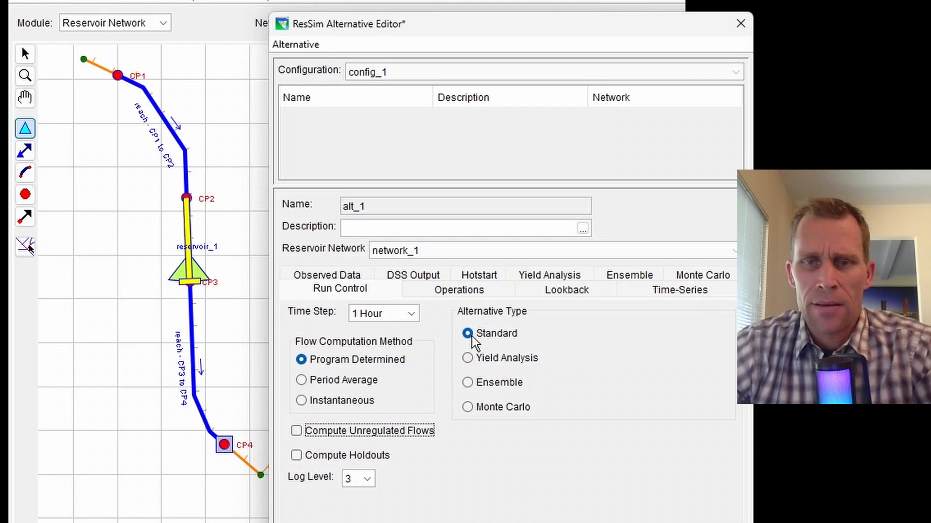
{"action": "left_click", "coordinate": [460, 292]}
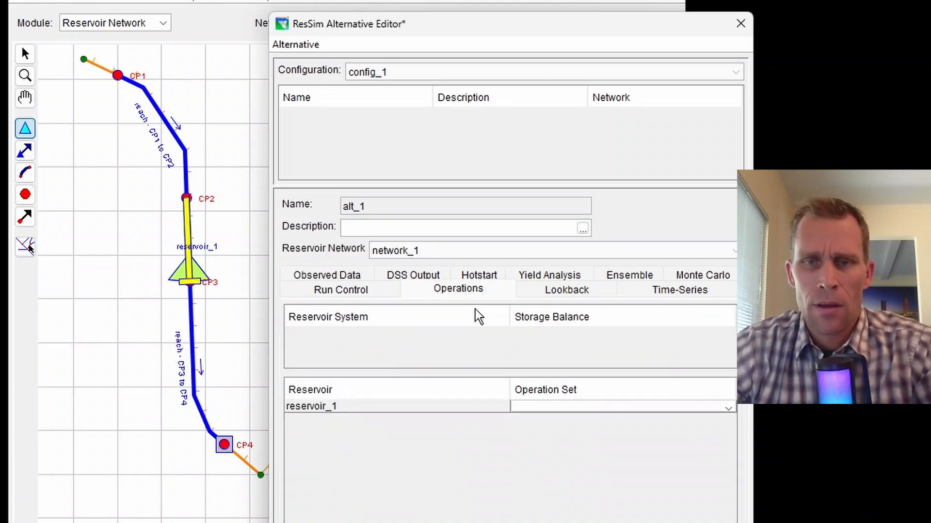
{"action": "left_click", "coordinate": [549, 408]}
{"action": "left_click", "coordinate": [553, 435]}
Set reservoir_1's constant lookback values in alt_1 to 1420 for pool elevation and 1000 for controlled release
{"action": "left_click", "coordinate": [565, 290]}
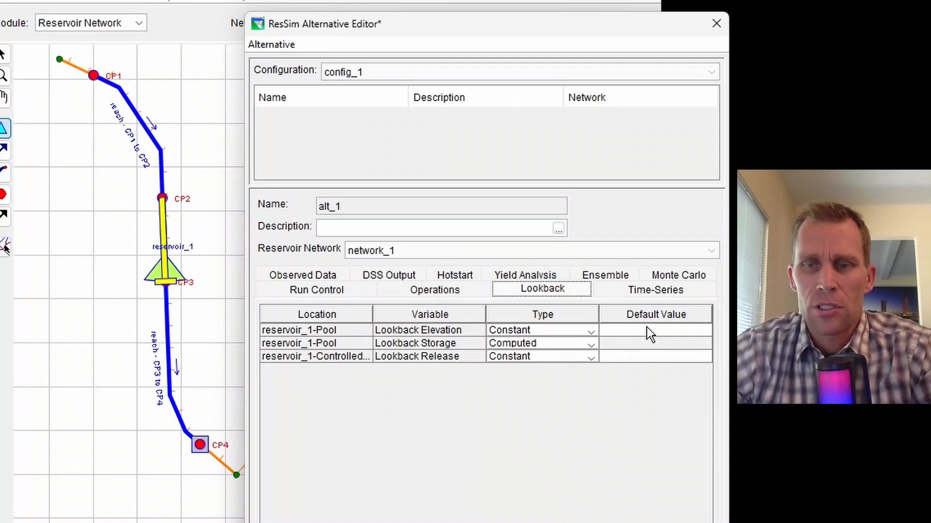
{"action": "left_click", "coordinate": [647, 331]}
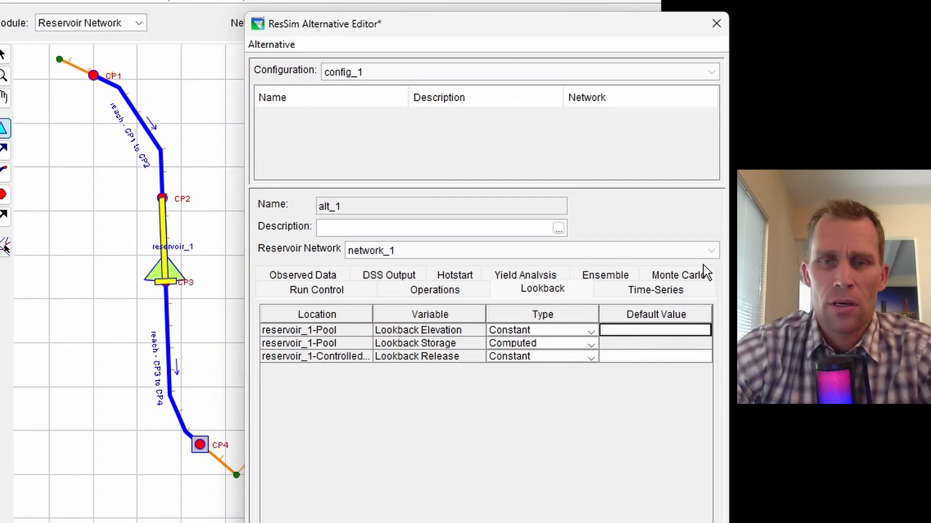
{"action": "type", "text": "1420"}
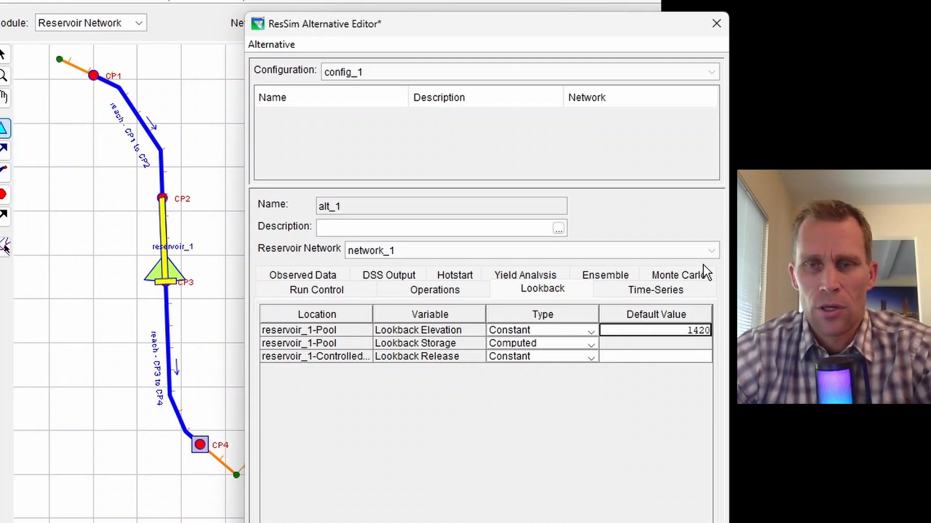
{"action": "key", "text": "Tab"}
{"action": "key", "text": "Tab"}
{"action": "key", "text": "Tab"}
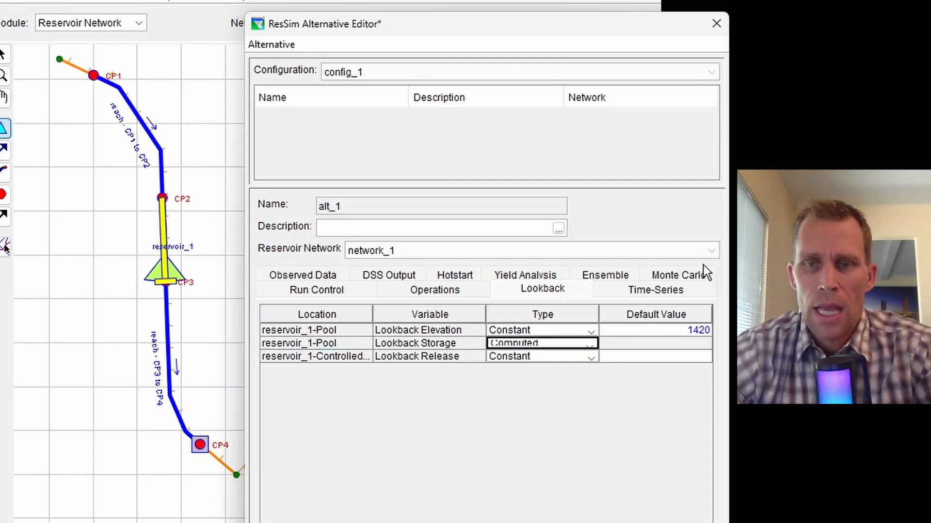
{"action": "key", "text": "Down"}
{"action": "key", "text": "Right"}
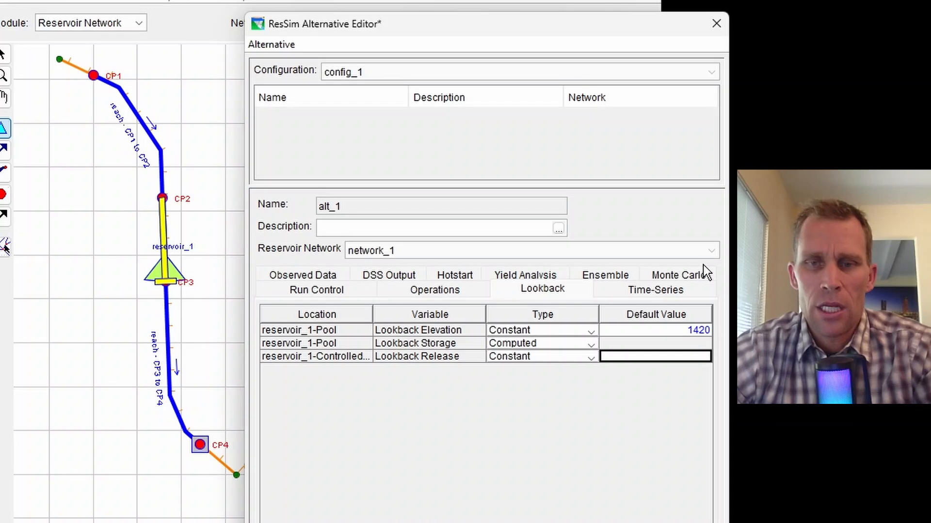
{"action": "type", "text": "1000"}
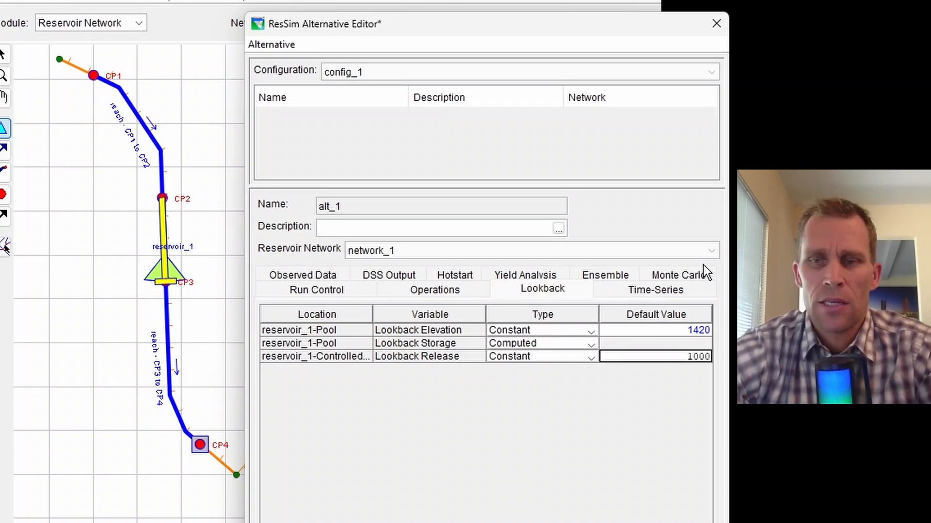
Check alt_1's time-series list, save the alternative and close the alternative editor
{"action": "left_click", "coordinate": [651, 290]}
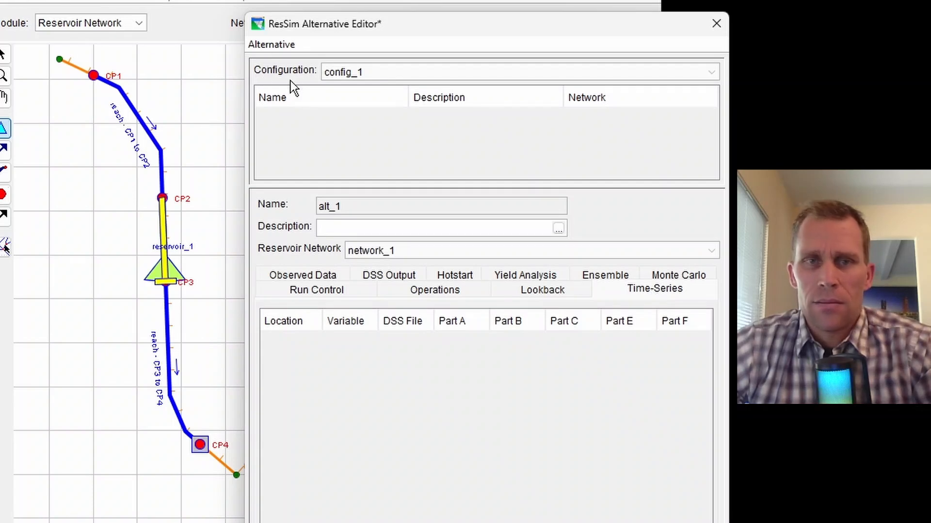
{"action": "left_click", "coordinate": [272, 45]}
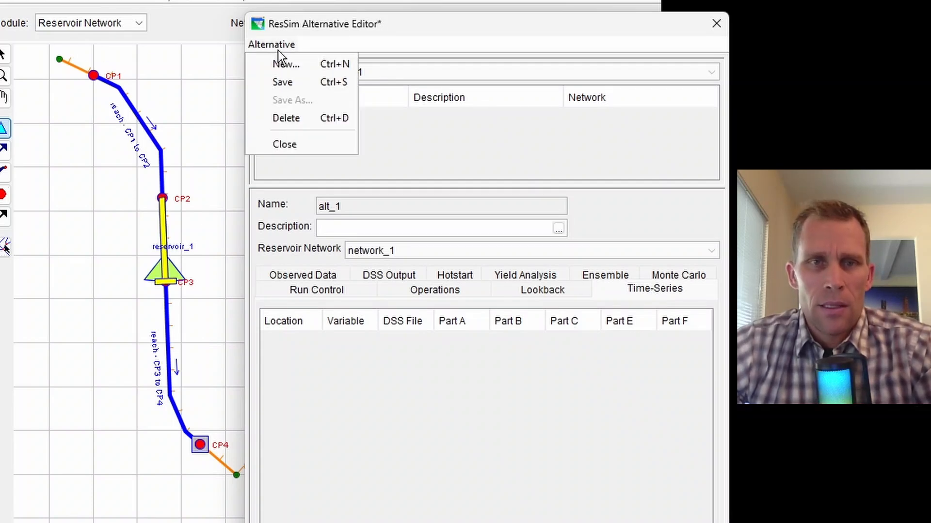
{"action": "left_click", "coordinate": [284, 83]}
{"action": "left_click", "coordinate": [720, 23]}
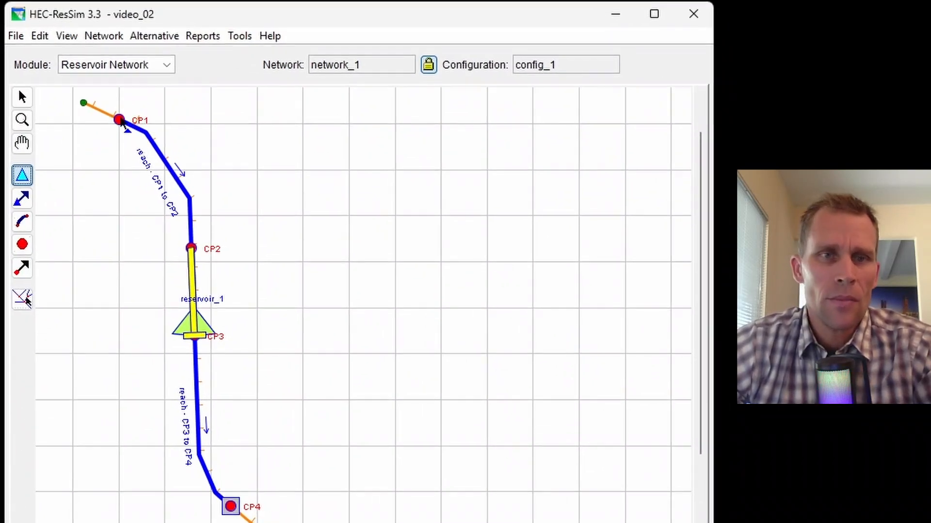
Add a local flow named "inflow at CP1" with a factor of 1 to junction CP1, then apply and accept it
{"action": "left_click", "coordinate": [22, 245]}
{"action": "right_click", "coordinate": [120, 121]}
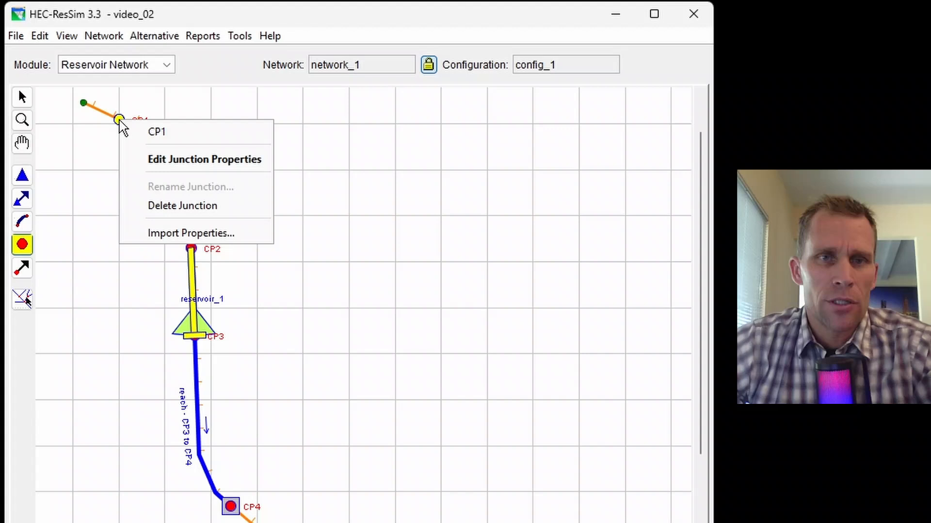
{"action": "left_click", "coordinate": [150, 160]}
{"action": "left_click", "coordinate": [223, 167]}
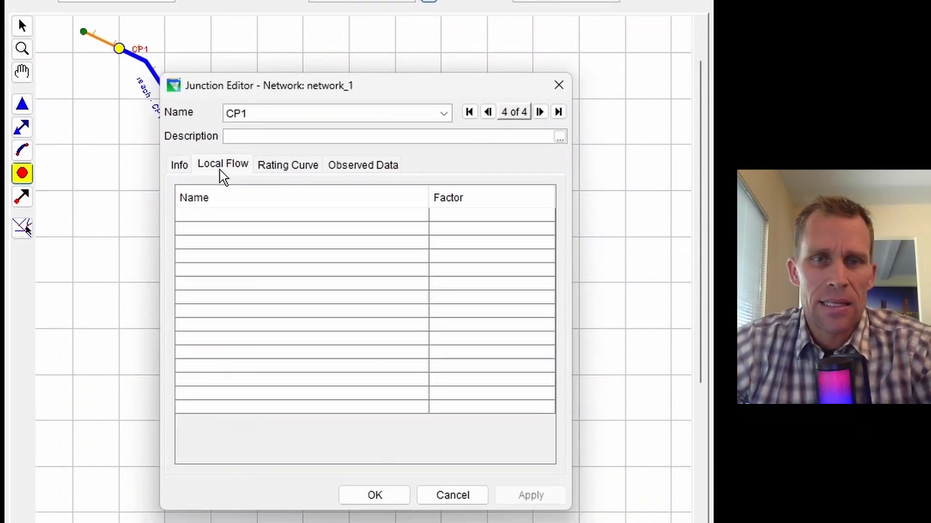
{"action": "left_click", "coordinate": [213, 221]}
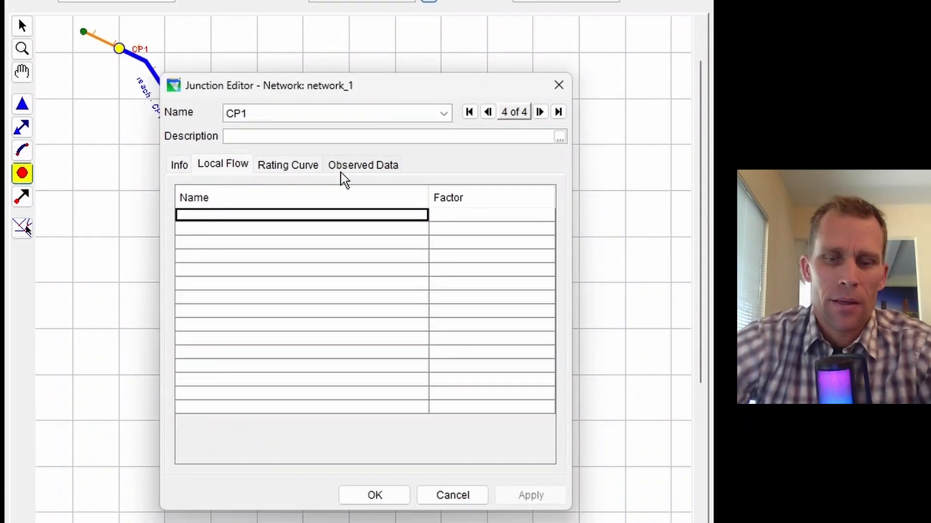
{"action": "type", "text": "fi"}
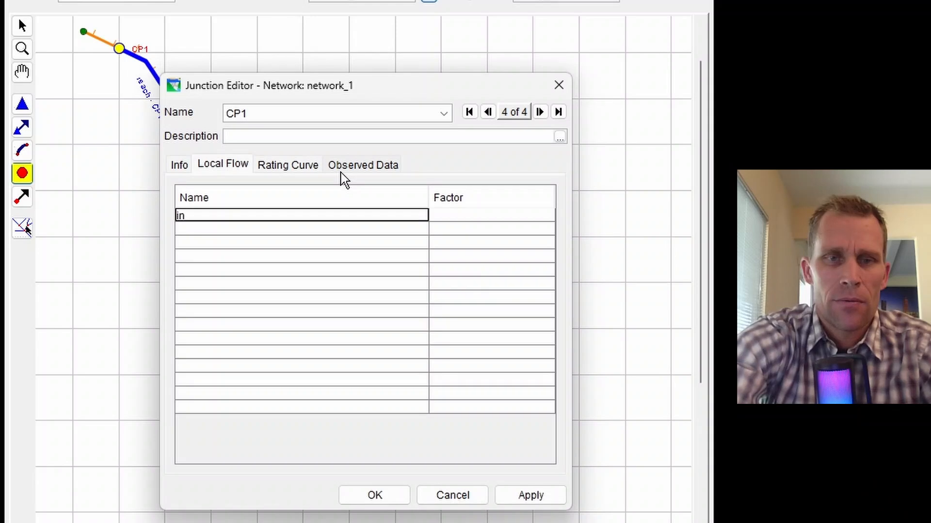
{"action": "type", "text": "flow at CP"}
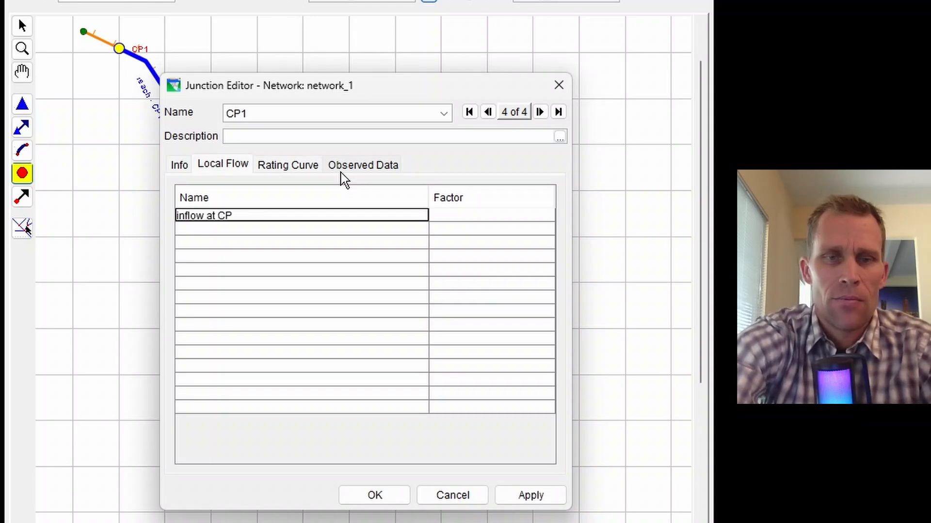
{"action": "type", "text": "1"}
{"action": "key", "text": "Tab"}
{"action": "type", "text": "1"}
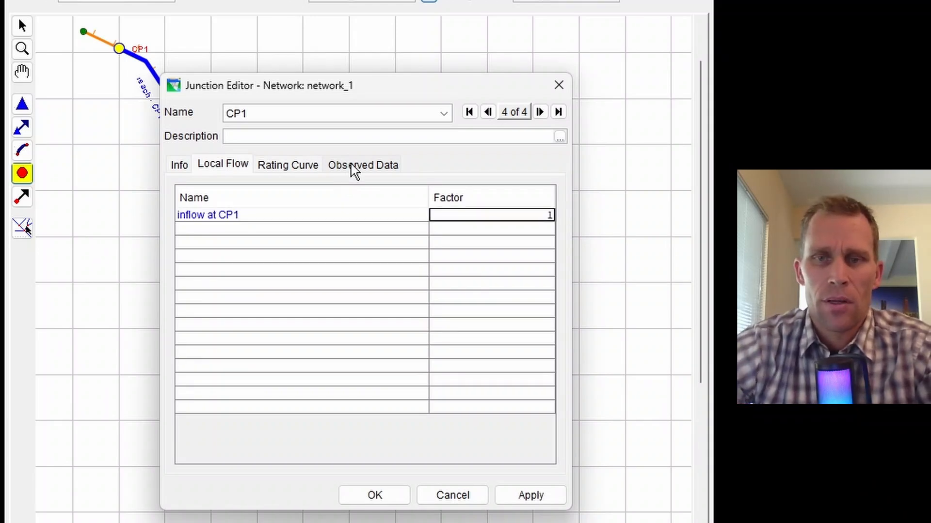
{"action": "left_click", "coordinate": [524, 495]}
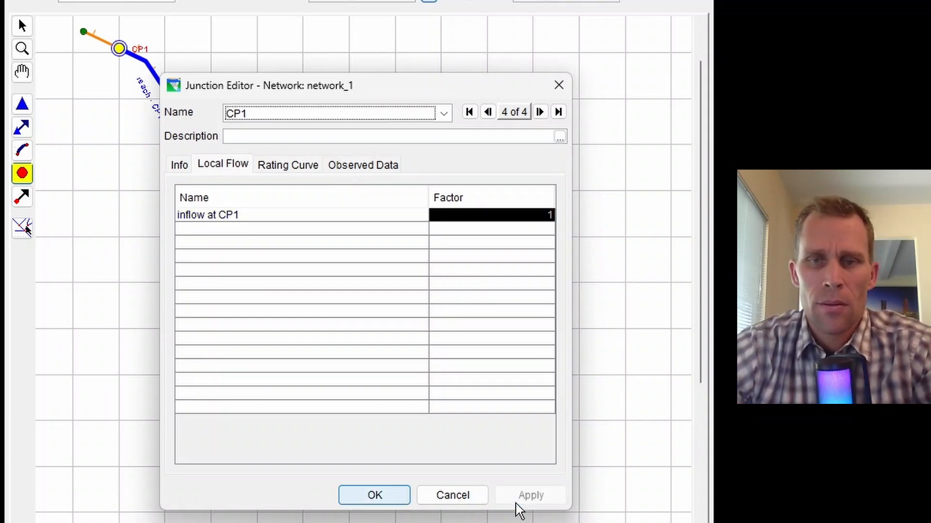
{"action": "left_click", "coordinate": [383, 495]}
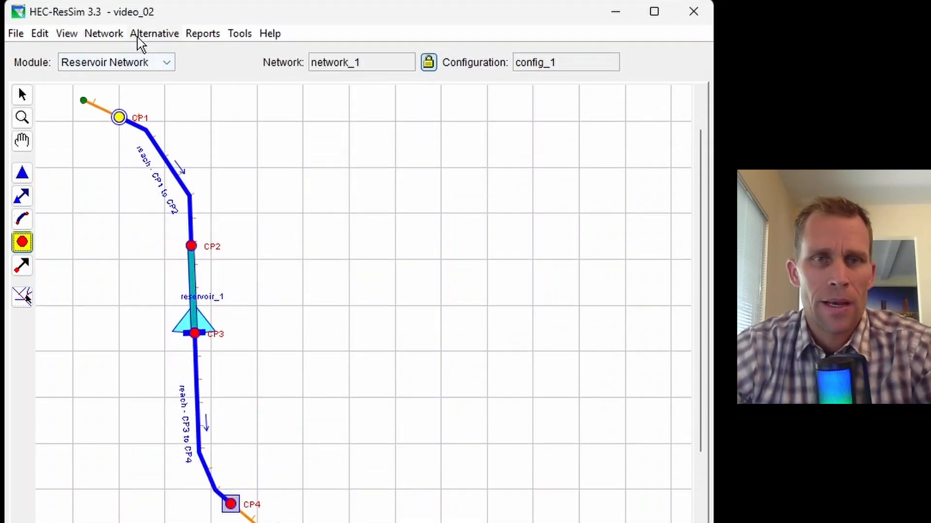
Examine the DSS path selection for inflow at CP1 in alt_1's time-series, and close the alternative editor without assigning a path
{"action": "left_click", "coordinate": [138, 37]}
{"action": "left_click", "coordinate": [154, 52]}
{"action": "left_click", "coordinate": [316, 393]}
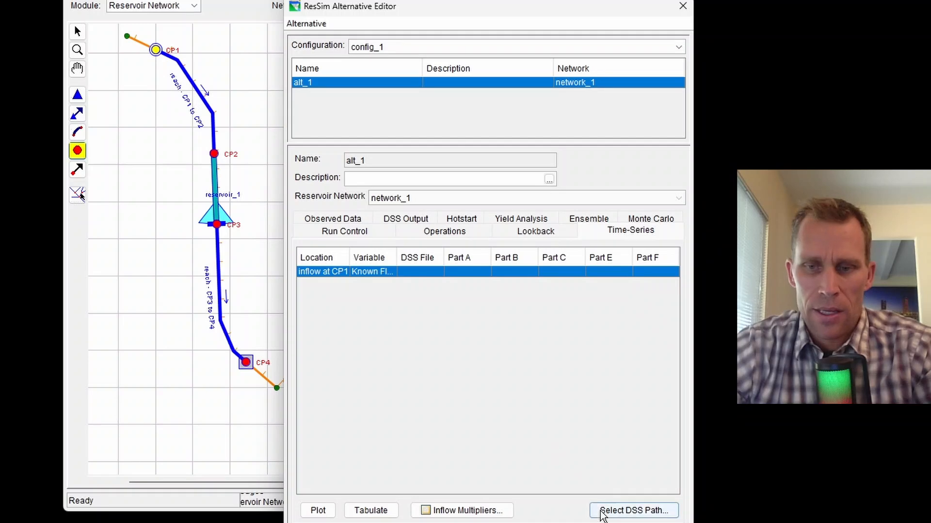
{"action": "left_click", "coordinate": [610, 514]}
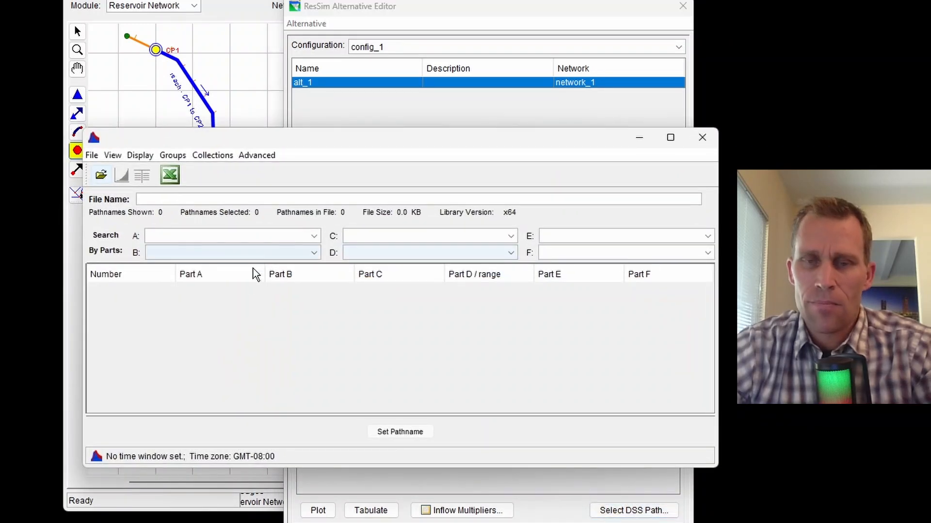
{"action": "left_click_drag", "start_coordinate": [305, 144], "coordinate": [345, 127]}
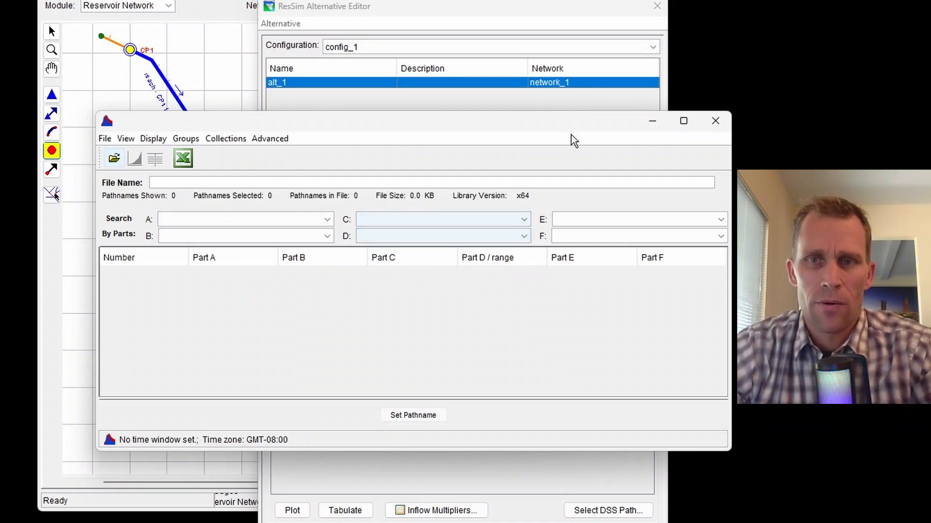
{"action": "left_click", "coordinate": [715, 120]}
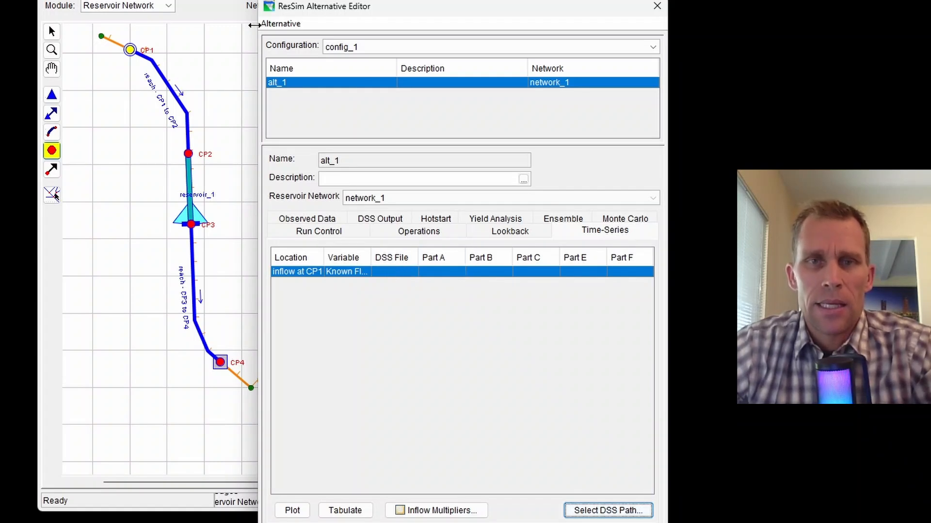
{"action": "left_click", "coordinate": [274, 23]}
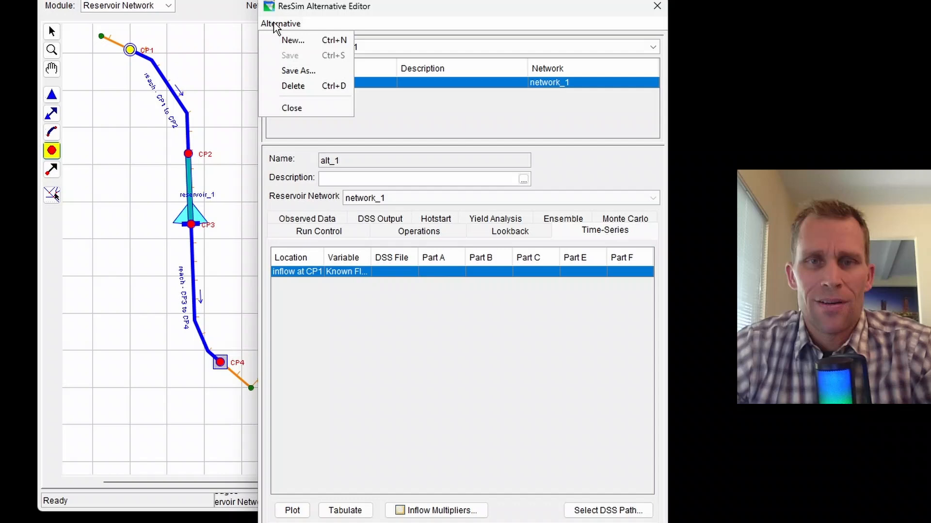
{"action": "left_click", "coordinate": [297, 69]}
{"action": "key", "text": "Escape"}
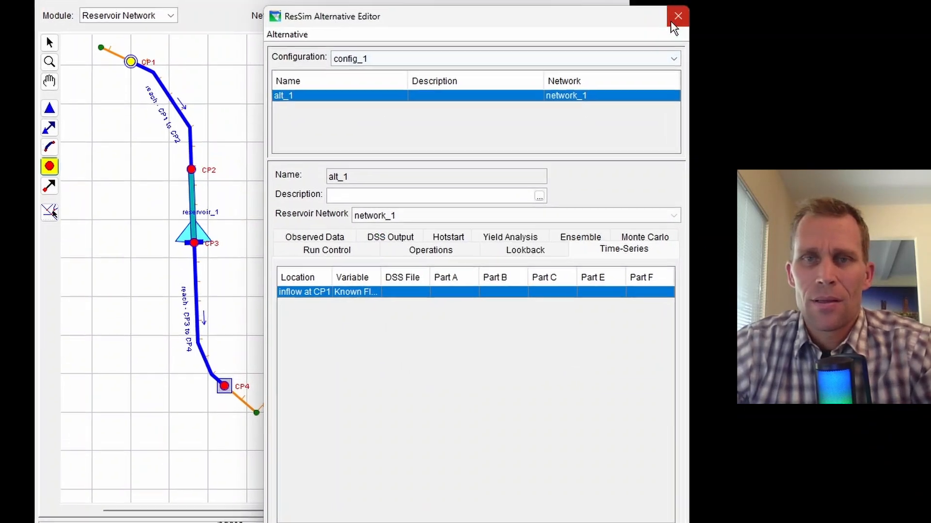
{"action": "left_click", "coordinate": [672, 23]}
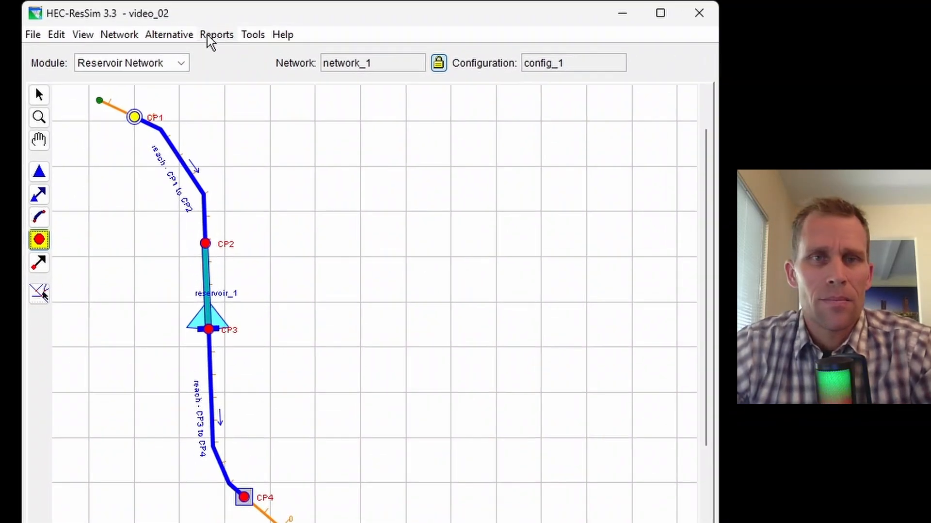
Open HEC-DSSVue and create a new DSS file named timeseries_data.dss in the video_02 folder
{"action": "left_click", "coordinate": [256, 38]}
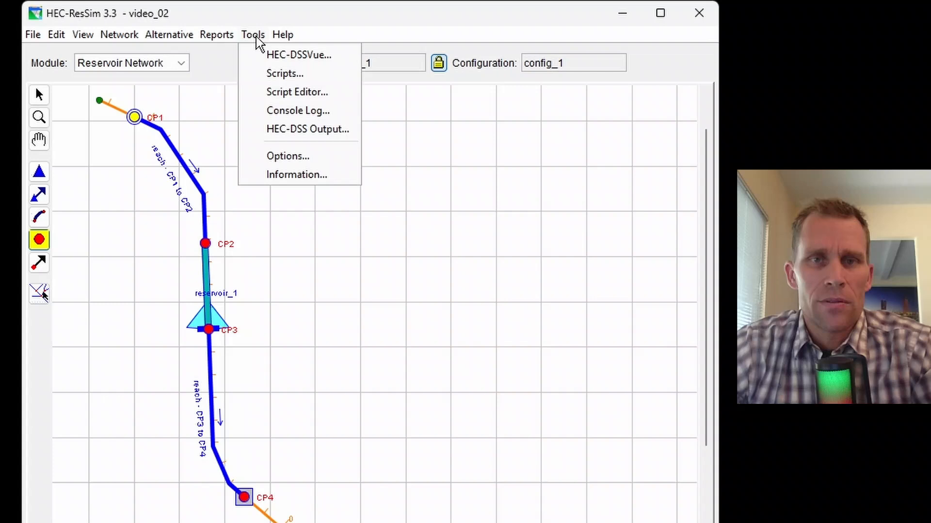
{"action": "left_click", "coordinate": [276, 56]}
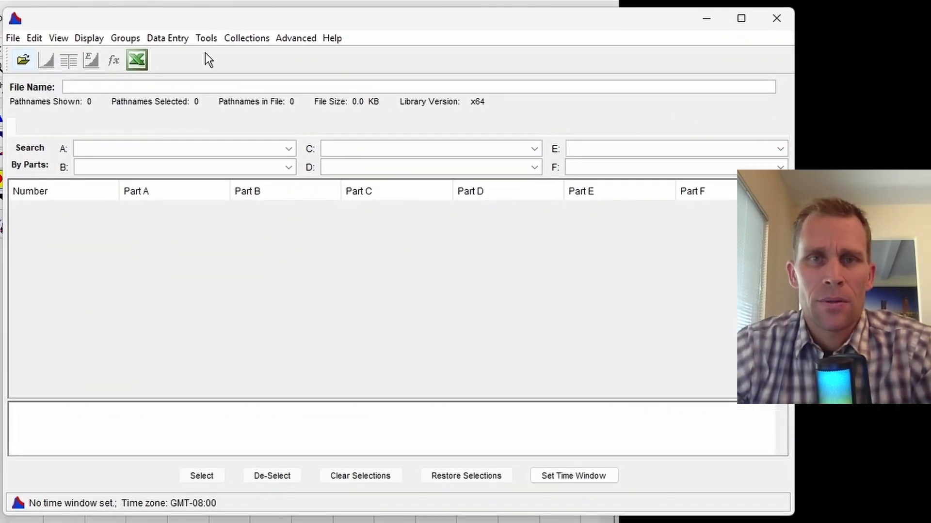
{"action": "left_click_drag", "start_coordinate": [293, 19], "coordinate": [295, 31]}
{"action": "left_click", "coordinate": [13, 51]}
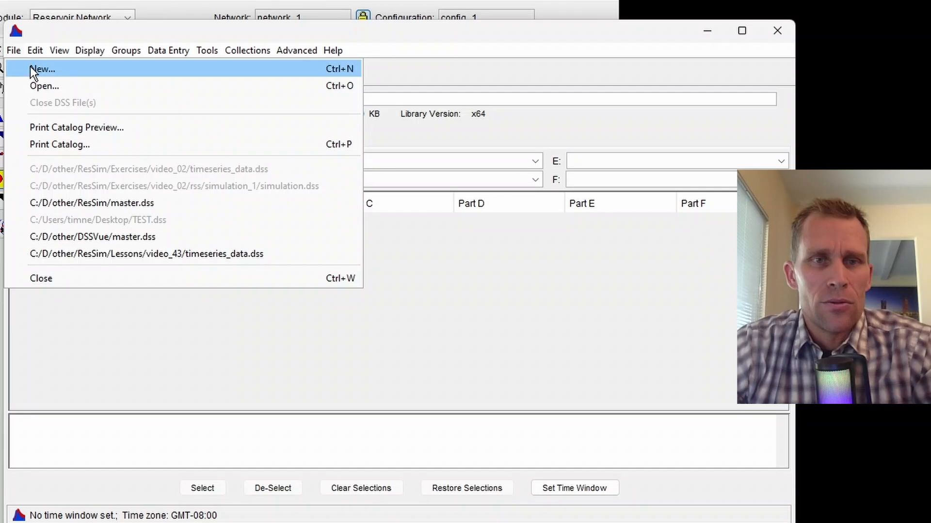
{"action": "left_click", "coordinate": [31, 67]}
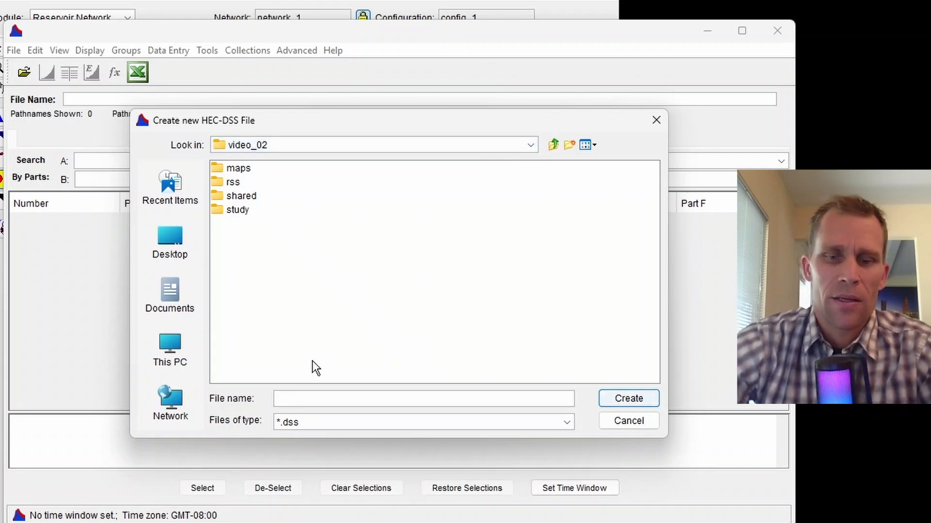
{"action": "type", "text": "timeseries_data.dss"}
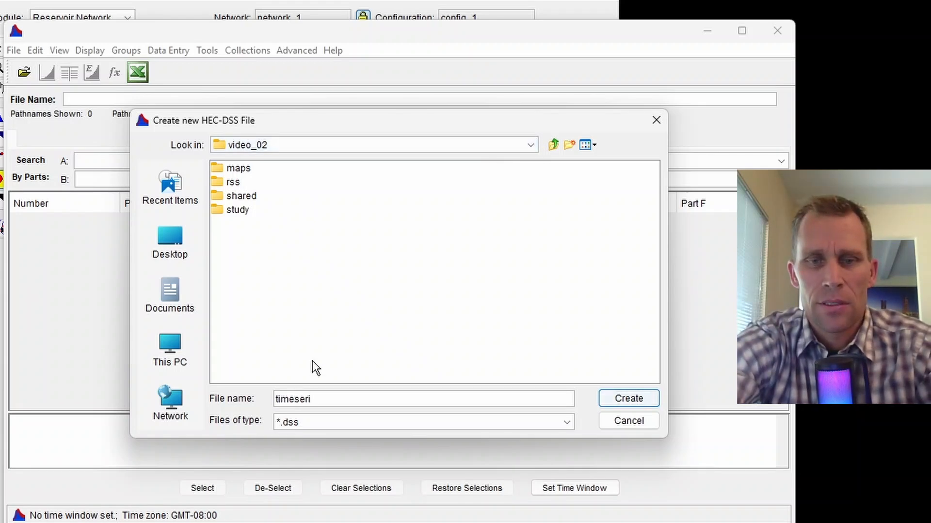
{"action": "key", "text": "Return"}
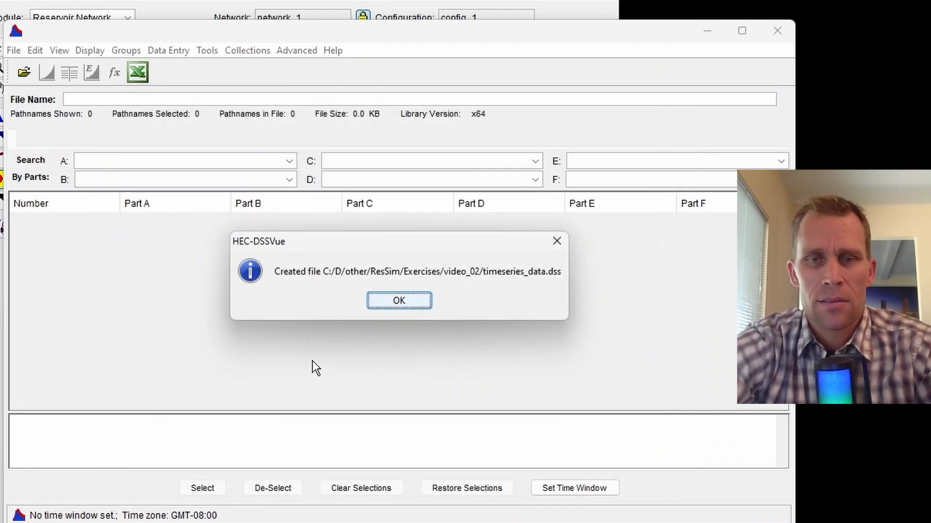
{"action": "left_click", "coordinate": [399, 300]}
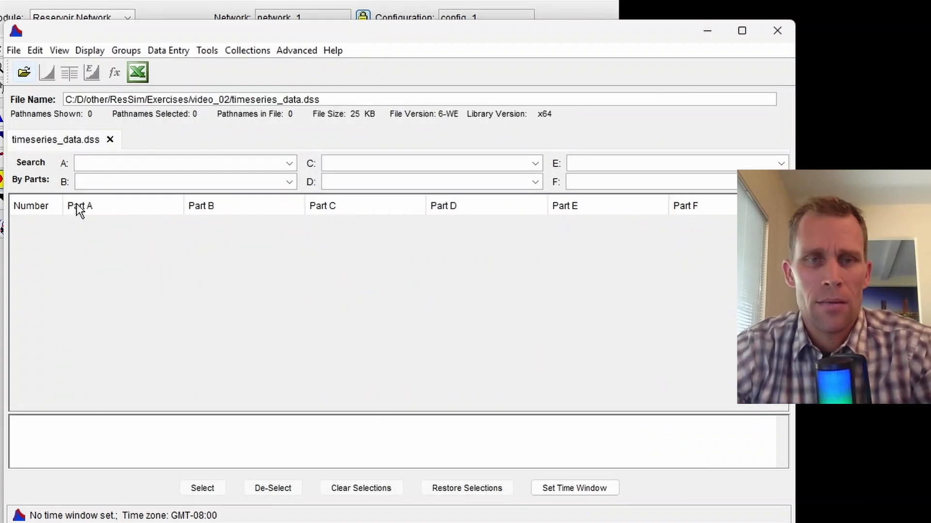
Start a manual time-series entry with pathname parts A PROJECT, B LOCATION and C FLOW
{"action": "left_click", "coordinate": [164, 50]}
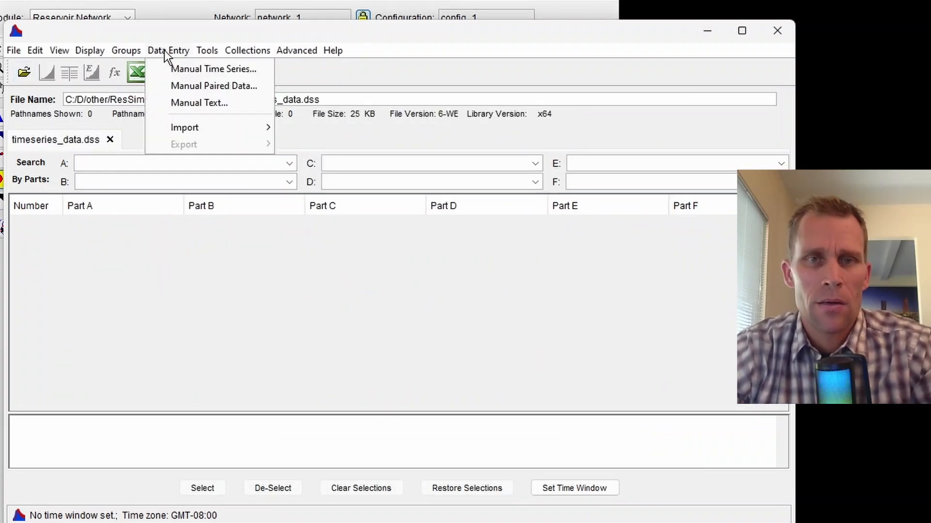
{"action": "left_click", "coordinate": [180, 70]}
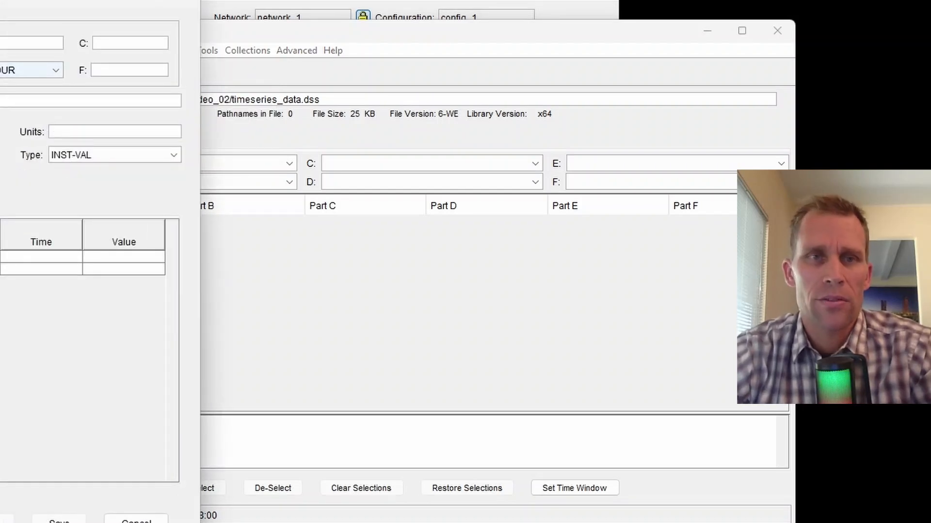
{"action": "left_click_drag", "start_coordinate": [0, 8], "coordinate": [274, 13]}
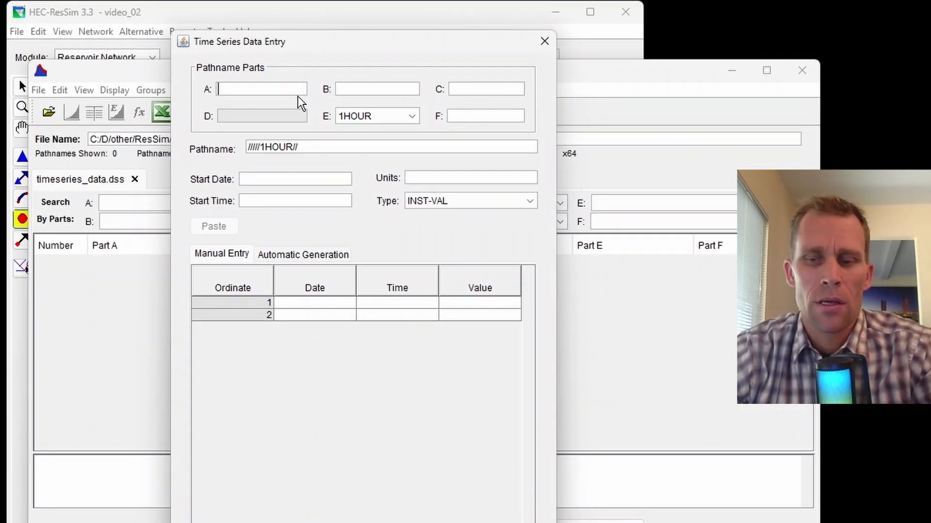
{"action": "type", "text": "PROJE"}
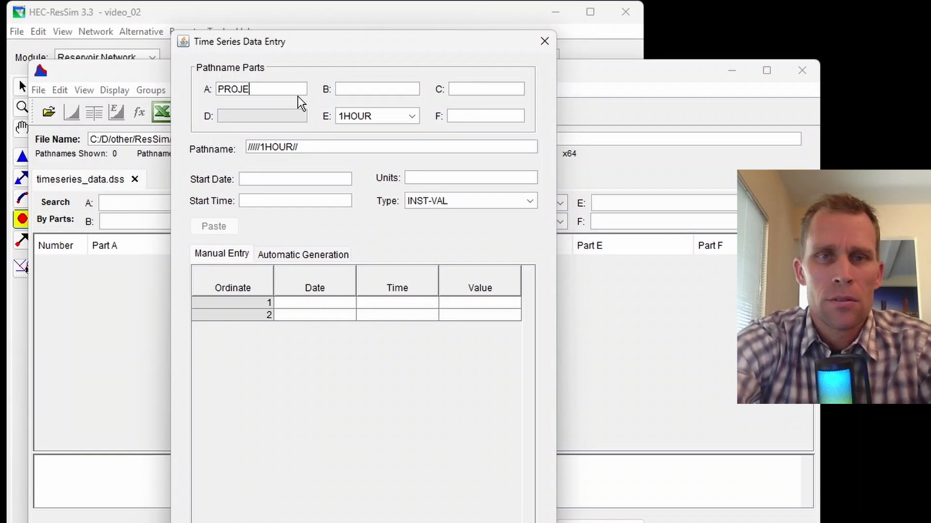
{"action": "type", "text": "CT"}
{"action": "key", "text": "Tab"}
{"action": "type", "text": "LOCATIO"}
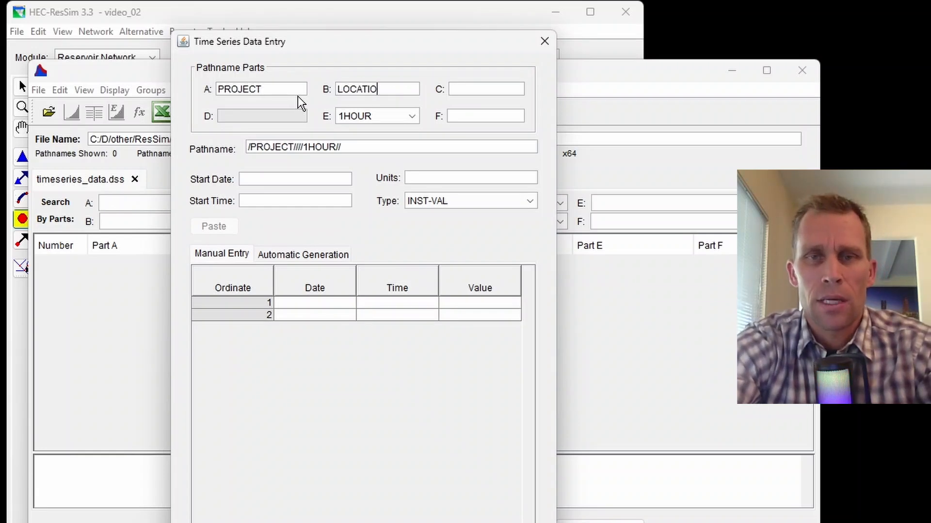
{"action": "type", "text": "N"}
{"action": "key", "text": "Tab"}
{"action": "type", "text": "F"}
Set the version part F of the 1HOUR time-series pathname to 1000CFS and review the pathname parts
{"action": "key", "text": "Tab"}
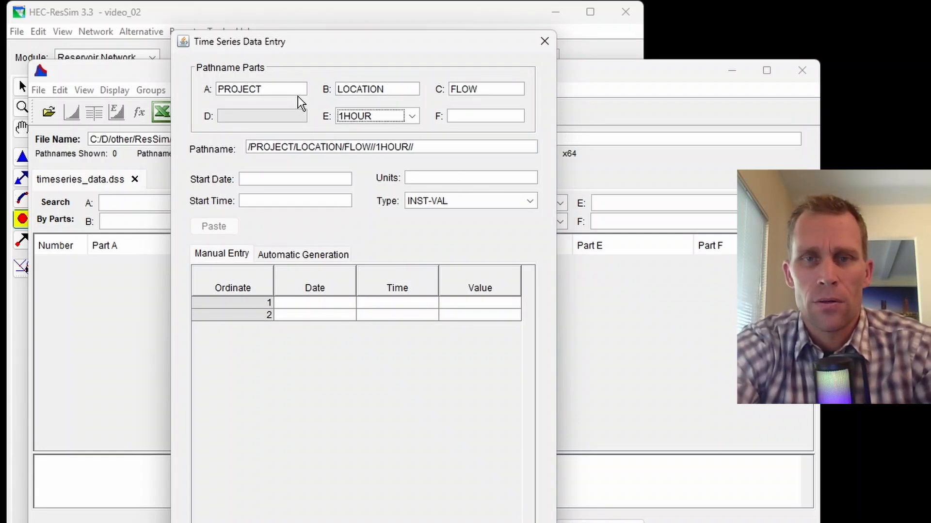
{"action": "key", "text": "Tab"}
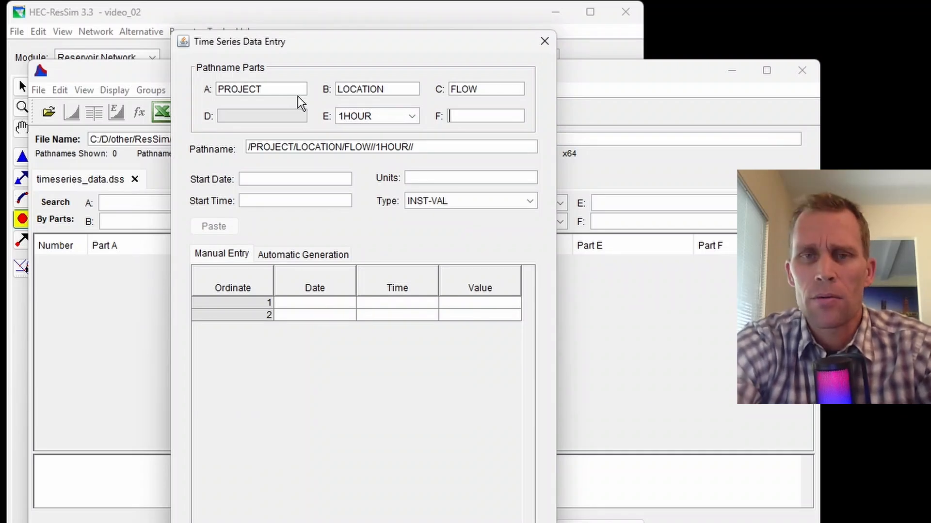
{"action": "type", "text": "1000"}
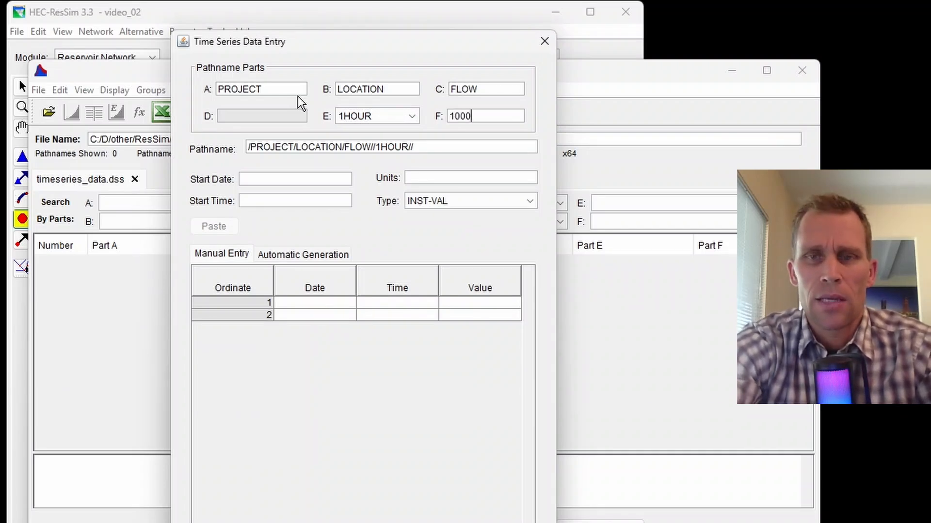
{"action": "type", "text": "CFS"}
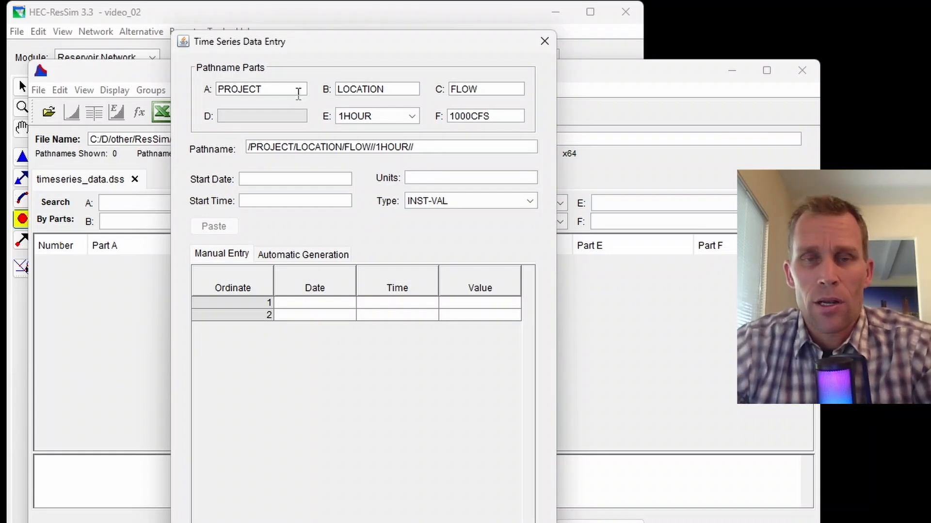
{"action": "left_click_drag", "start_coordinate": [293, 90], "coordinate": [208, 91]}
{"action": "left_click", "coordinate": [281, 90]}
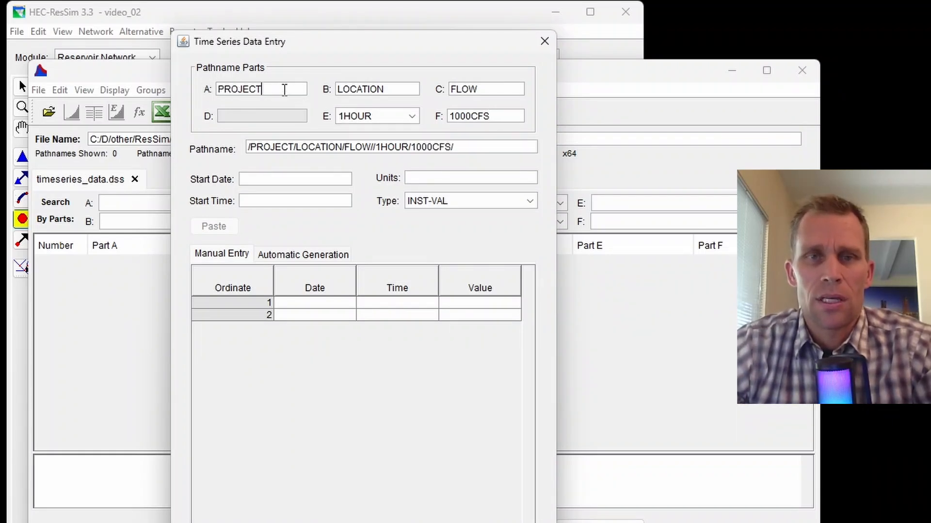
{"action": "left_click_drag", "start_coordinate": [285, 90], "coordinate": [213, 90]}
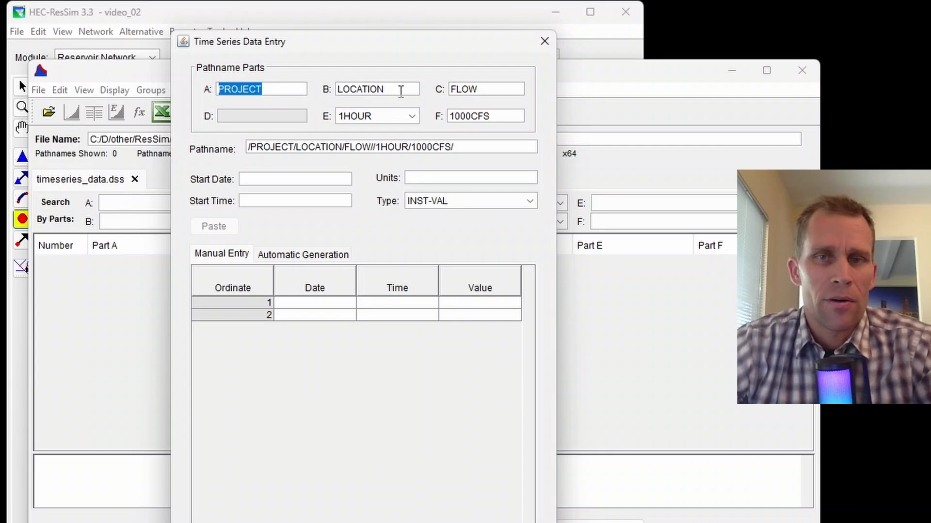
{"action": "left_click_drag", "start_coordinate": [401, 91], "coordinate": [297, 90]}
{"action": "double_click", "coordinate": [451, 116]}
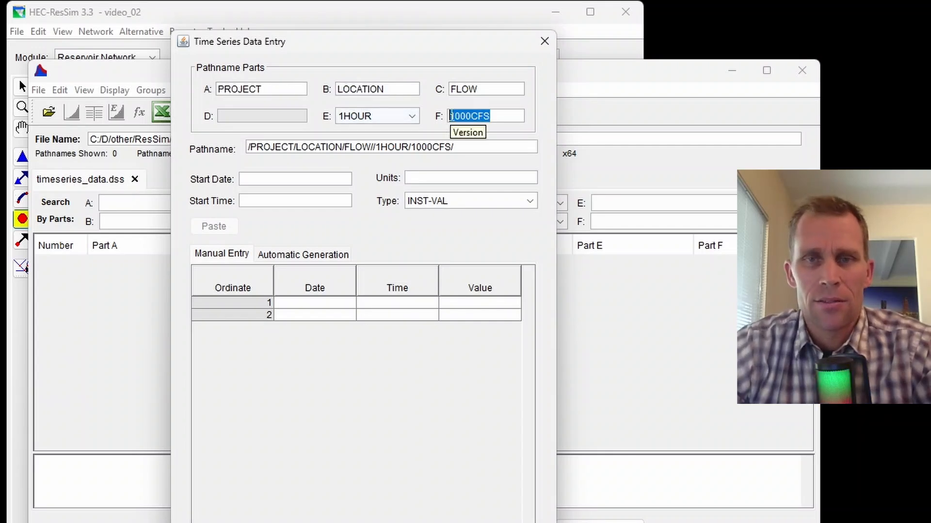
Set the time series to start on 01JAN2022 at 0100 with units of CFS
{"action": "left_click", "coordinate": [275, 182]}
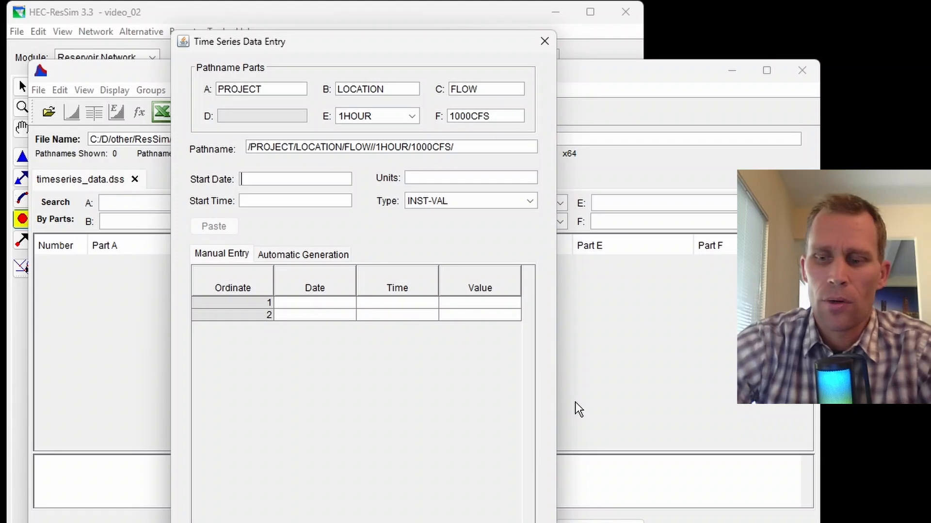
{"action": "type", "text": "01JAN2022"}
{"action": "key", "text": "Tab"}
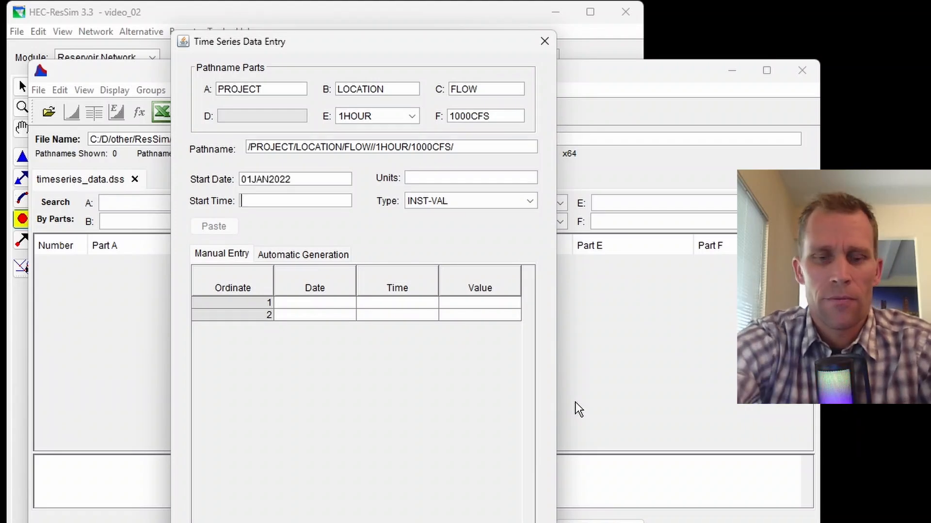
{"action": "key", "text": "Tab"}
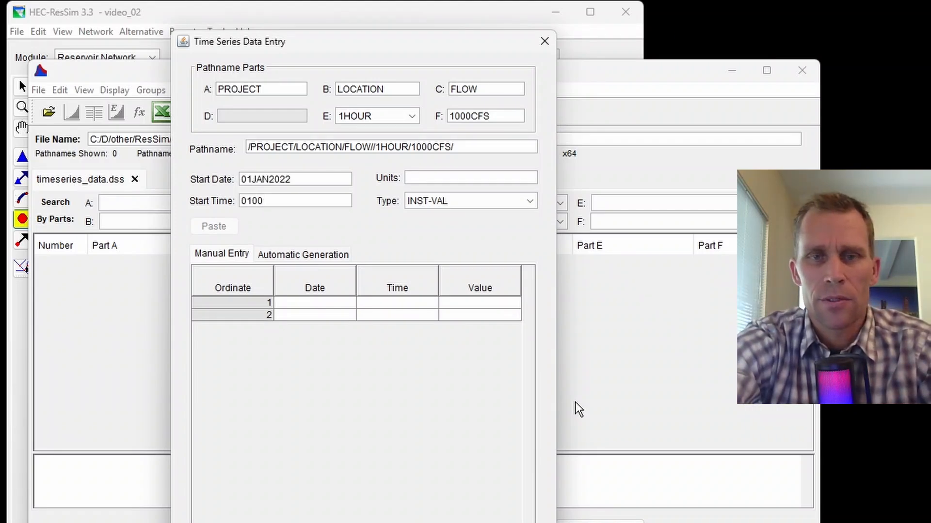
{"action": "type", "text": "CFS"}
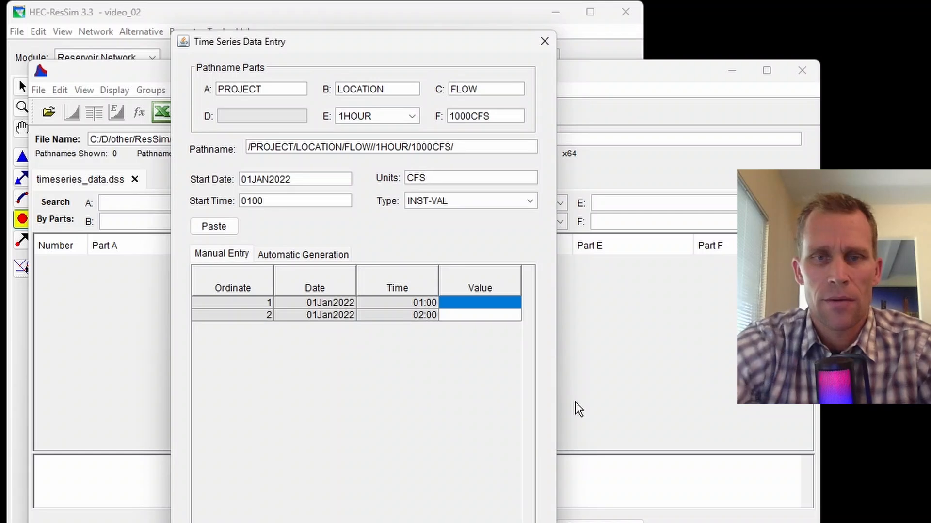
{"action": "key", "text": "Tab"}
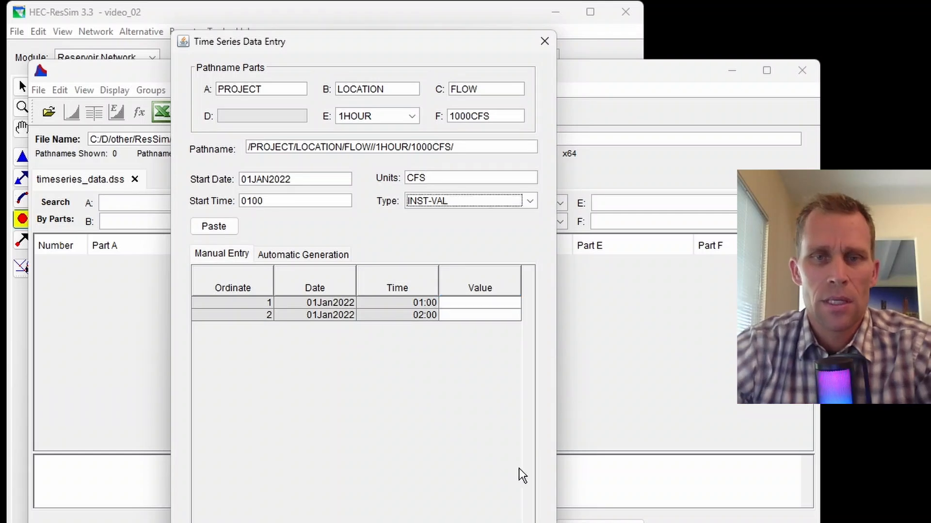
Automatically generate the flow series with a fill value of 1000, ending on 31DEC2022 at 2400
{"action": "left_click", "coordinate": [229, 256]}
{"action": "left_click", "coordinate": [304, 255]}
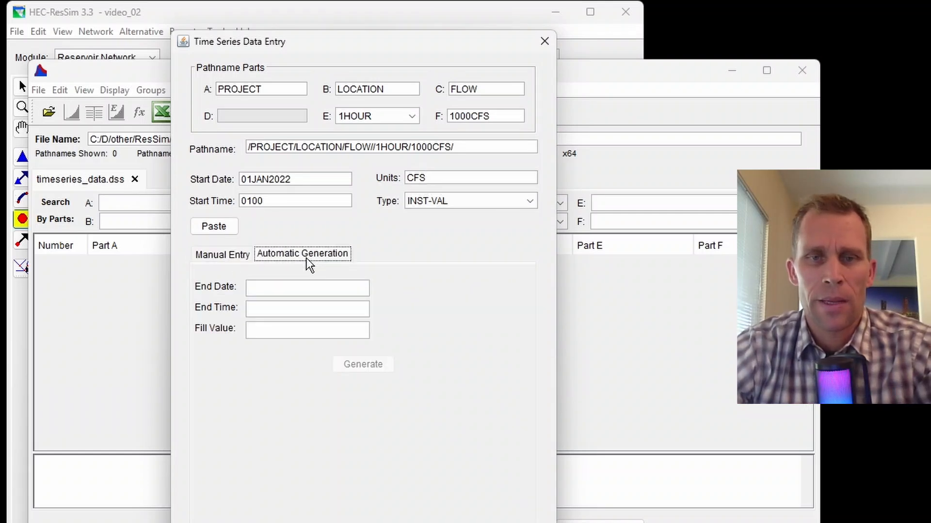
{"action": "left_click", "coordinate": [306, 331]}
{"action": "type", "text": "1000"}
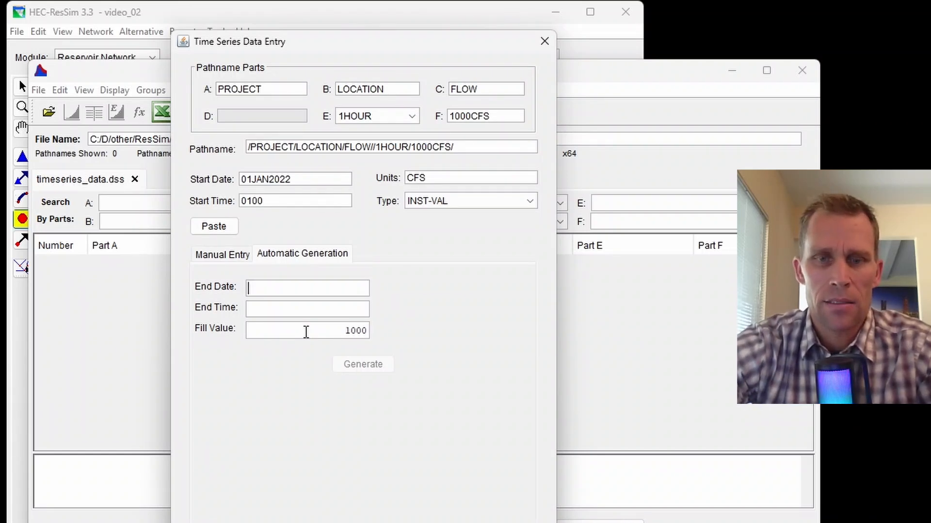
{"action": "type", "text": "31DEC202"}
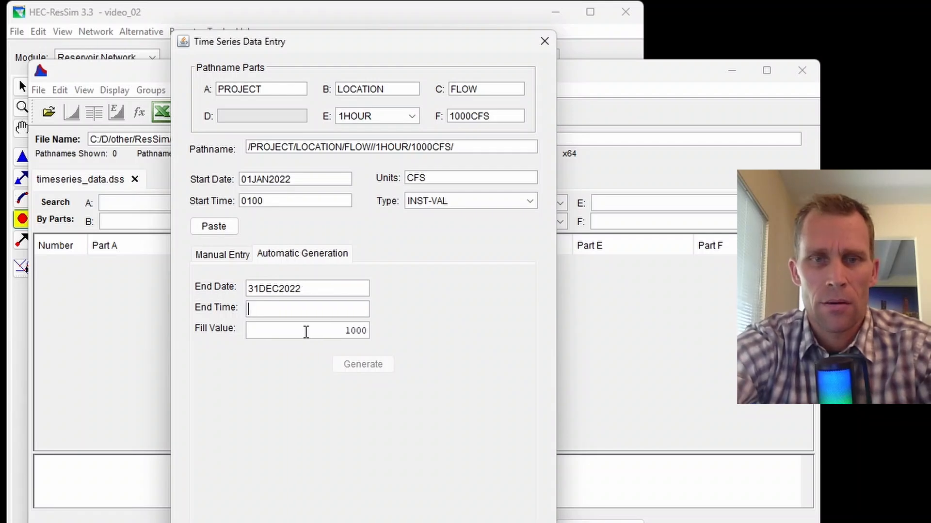
{"action": "type", "text": "2400"}
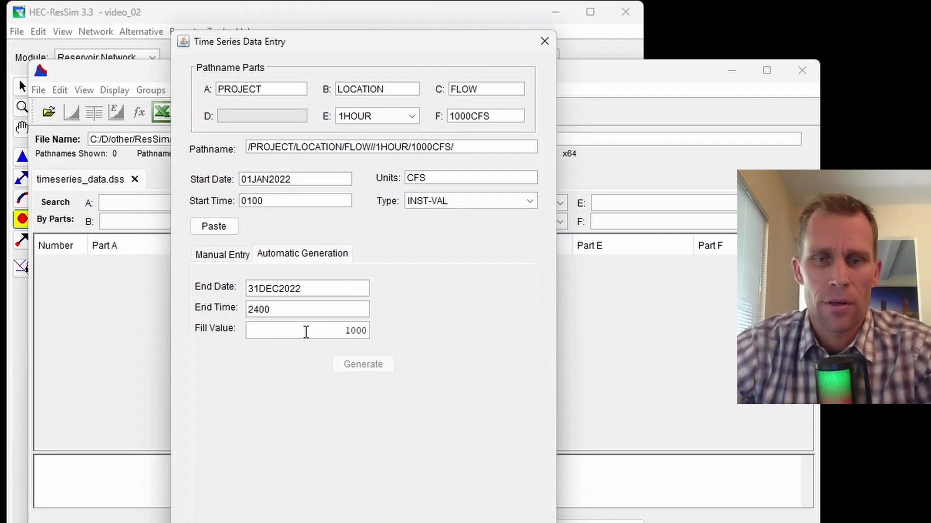
{"action": "left_click", "coordinate": [306, 332]}
{"action": "left_click", "coordinate": [365, 364]}
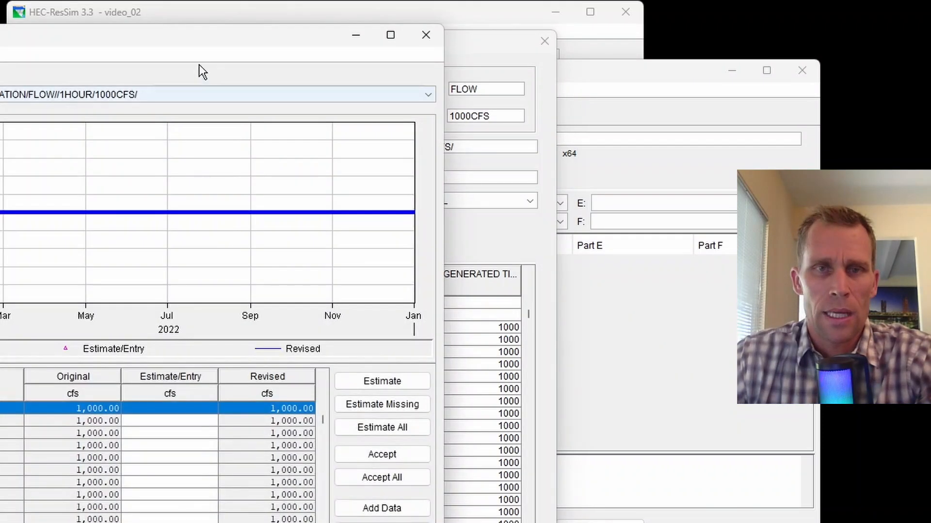
Check the generated flow series in the graphical editor, then save the record and leave data entry
{"action": "left_click_drag", "start_coordinate": [227, 38], "coordinate": [423, 30]}
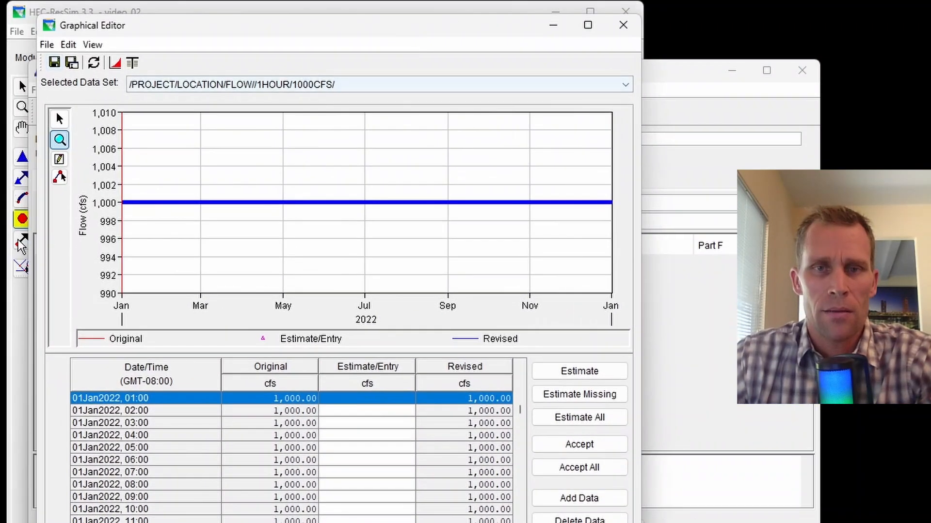
{"action": "left_click", "coordinate": [624, 26]}
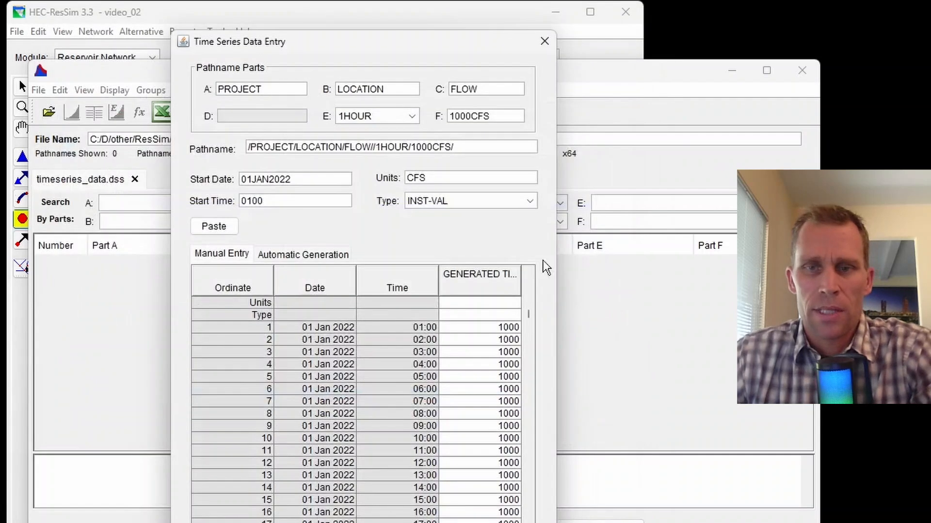
{"action": "left_click", "coordinate": [425, 504]}
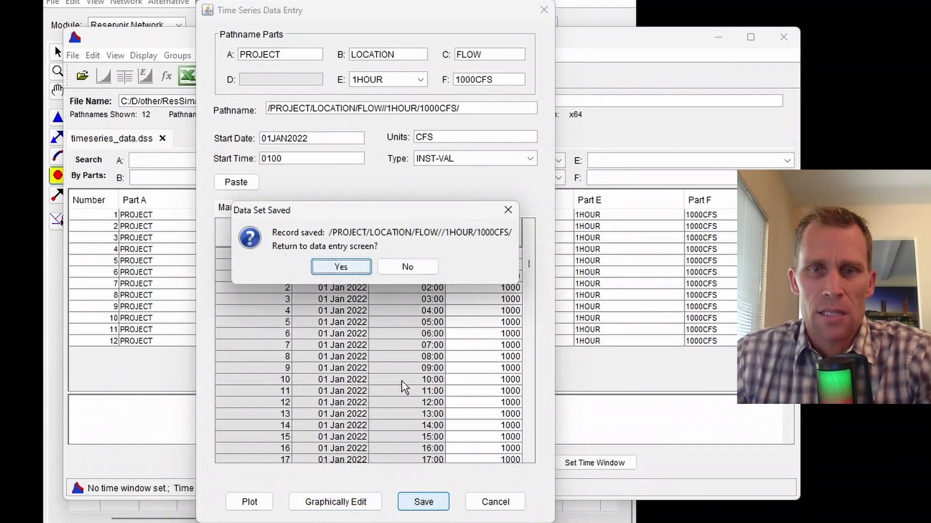
{"action": "left_click", "coordinate": [402, 267]}
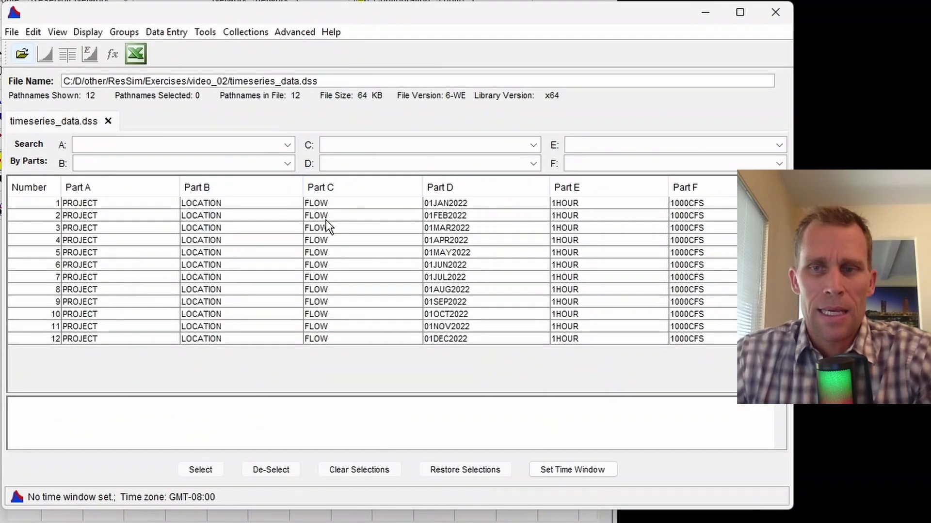
Plot the 01JAN2022 flow record from timeseries_data.dss and close the plot
{"action": "left_click", "coordinate": [333, 207]}
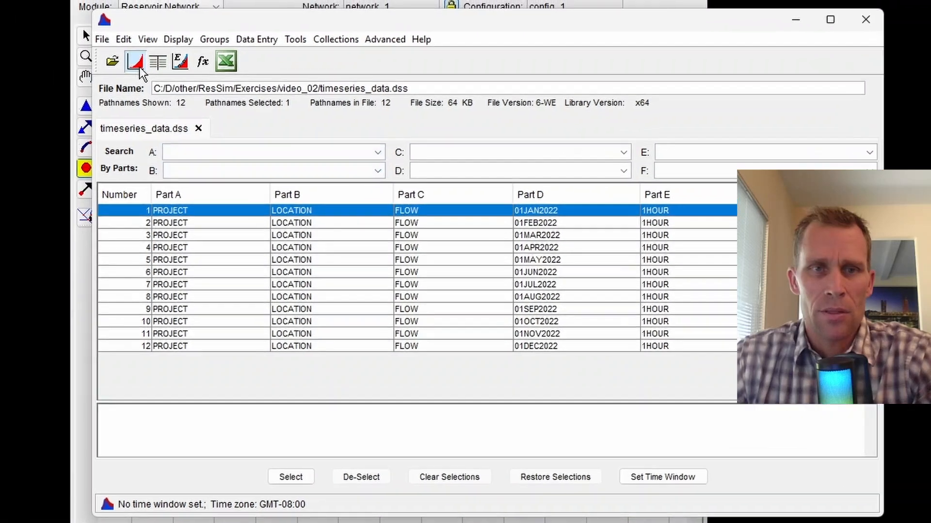
{"action": "left_click", "coordinate": [45, 54]}
{"action": "left_click", "coordinate": [432, 11]}
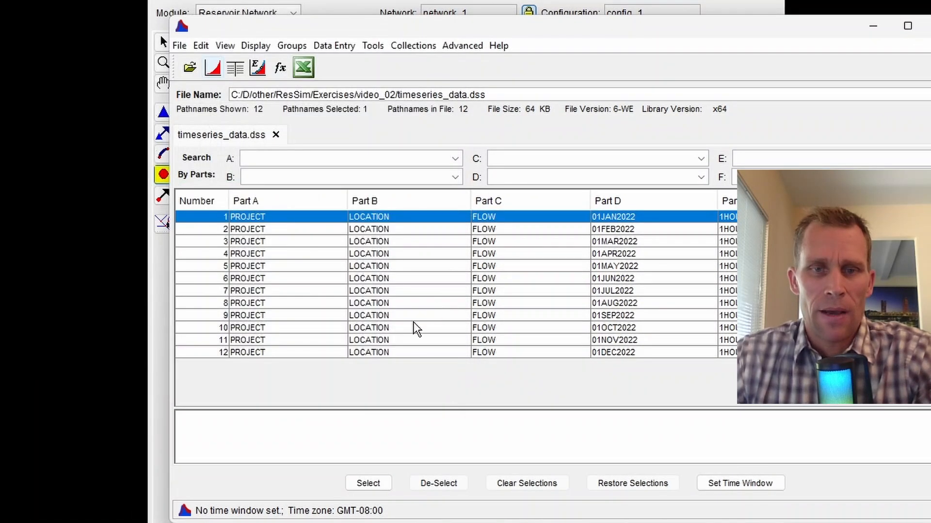
Plot all twelve monthly flow records of 2022 together, then close the plot and the DSS data window
{"action": "left_click", "coordinate": [404, 348], "text": "shift"}
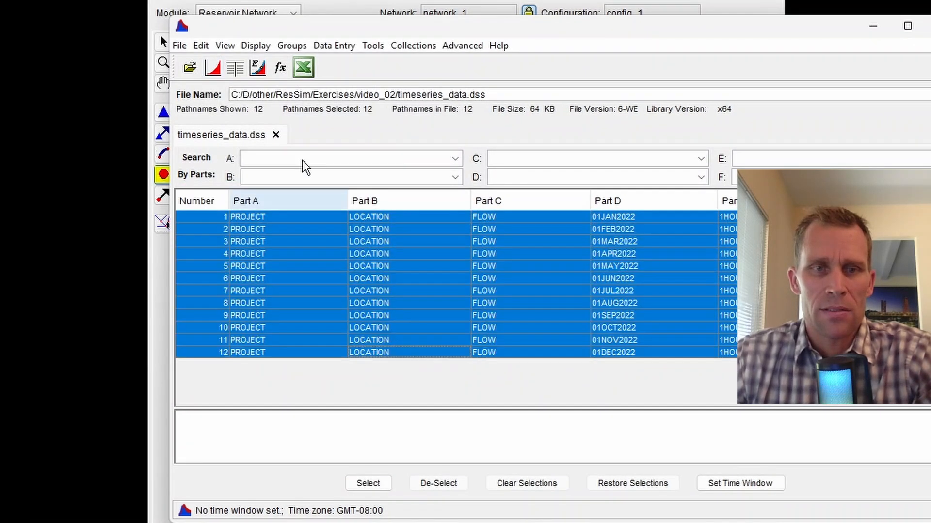
{"action": "left_click", "coordinate": [213, 68]}
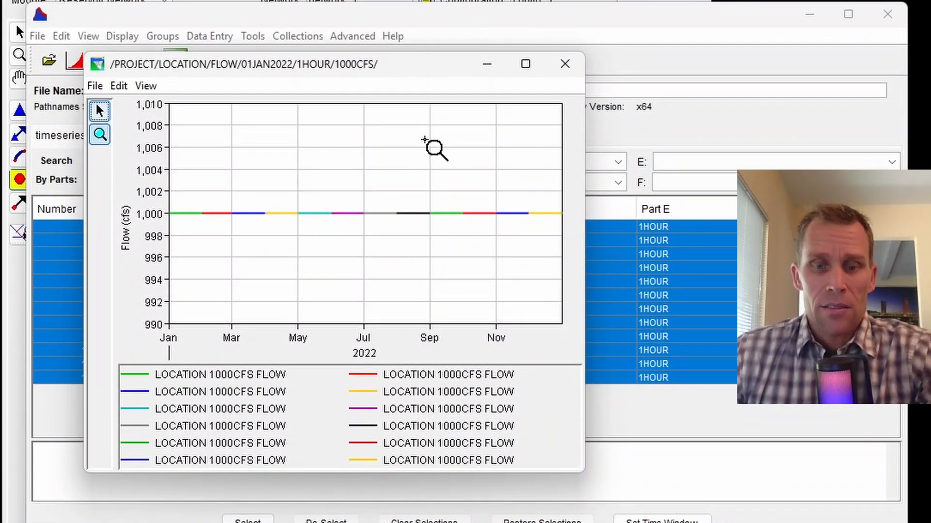
{"action": "left_click", "coordinate": [565, 64]}
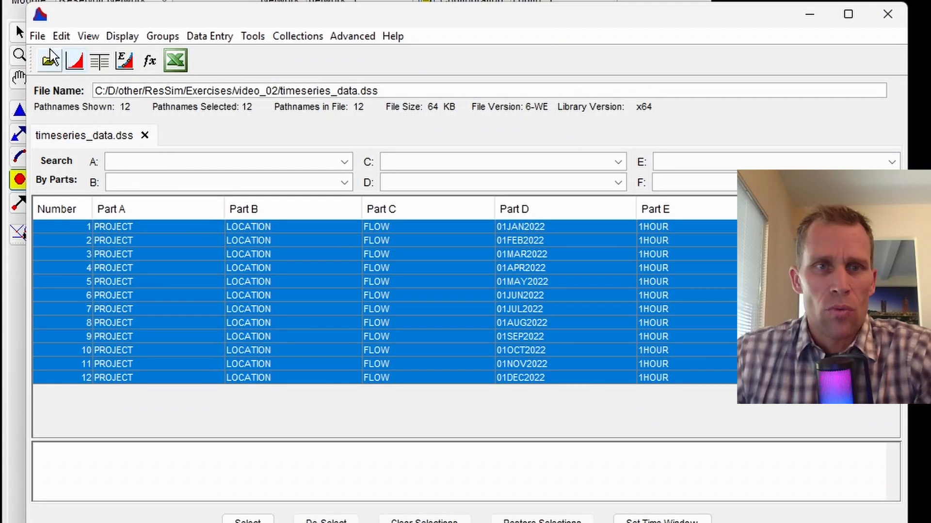
{"action": "left_click", "coordinate": [893, 19]}
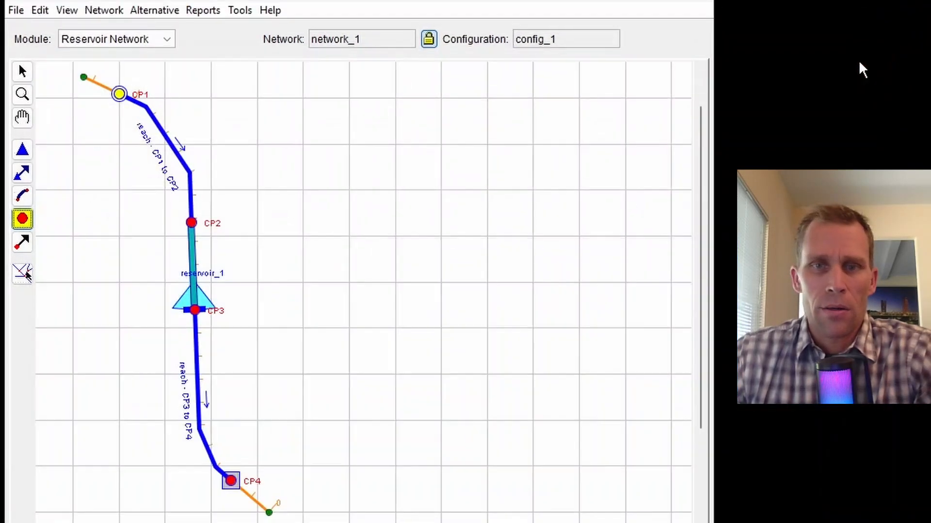
Edit alternative alt_1 and open timeseries_data.dss as the DSS source for the inflow at CP1
{"action": "left_click", "coordinate": [165, 38]}
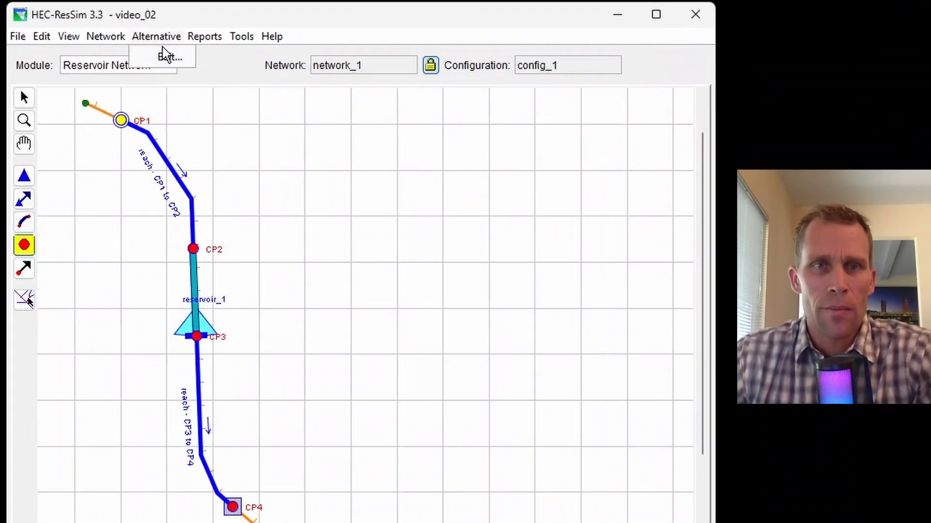
{"action": "left_click", "coordinate": [168, 57]}
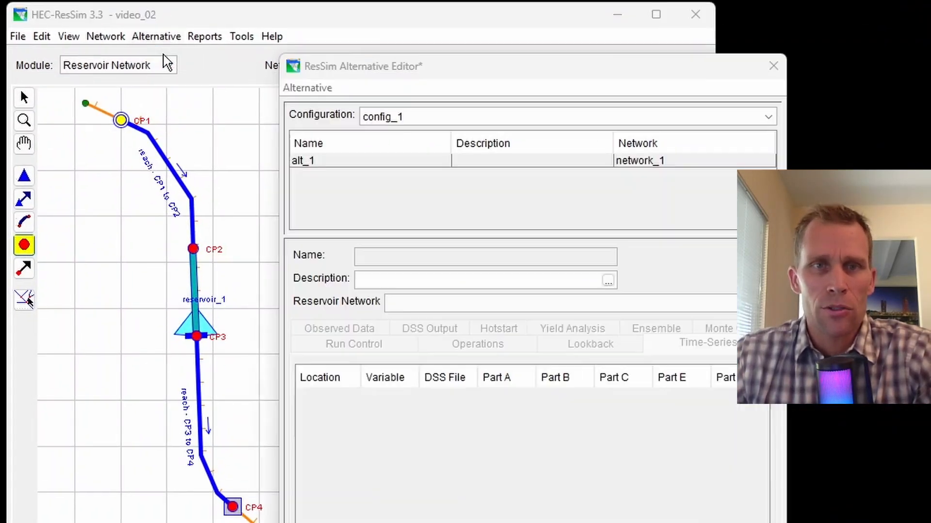
{"action": "left_click", "coordinate": [305, 158]}
{"action": "left_click", "coordinate": [391, 323]}
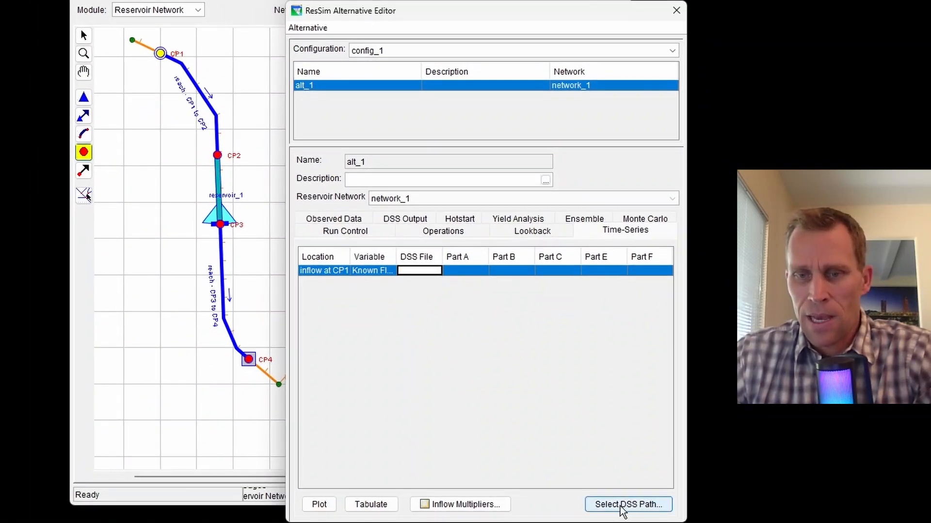
{"action": "left_click", "coordinate": [629, 505]}
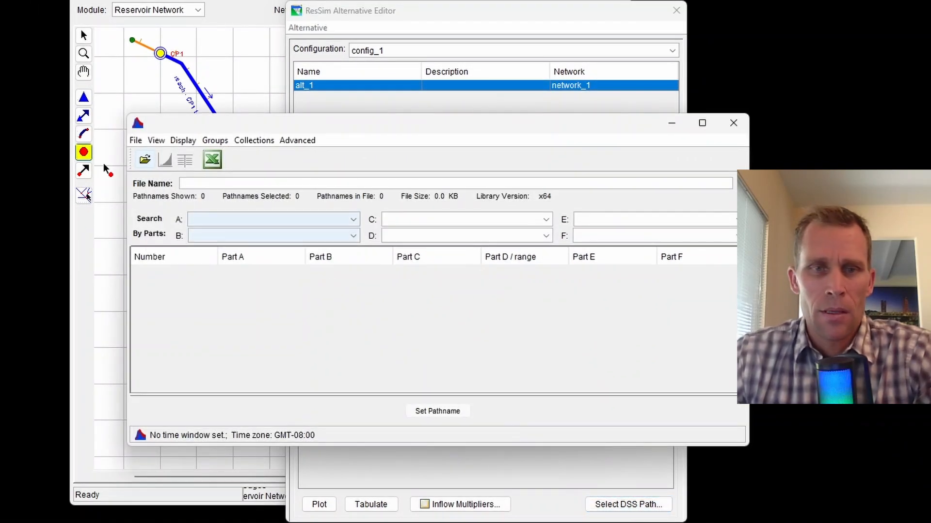
{"action": "left_click", "coordinate": [146, 161]}
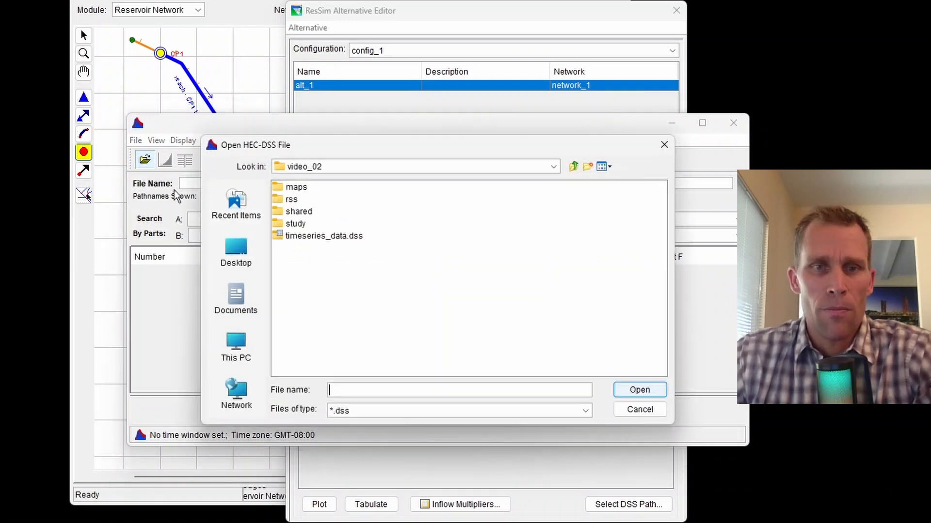
{"action": "left_click", "coordinate": [306, 240]}
{"action": "left_click", "coordinate": [630, 390]}
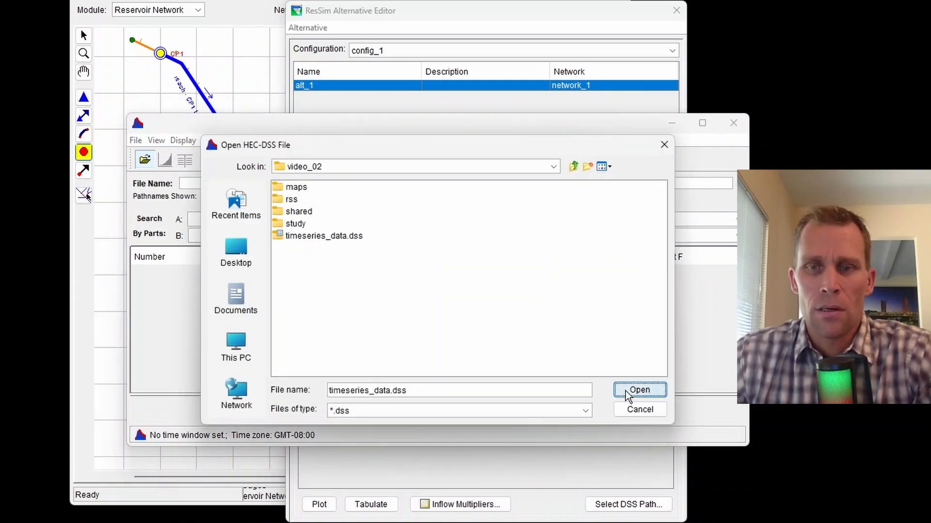
Assign the 1HOUR FLOW record with part F 1000CFS to the inflow at CP1 and close the DSS selector
{"action": "left_click", "coordinate": [417, 272]}
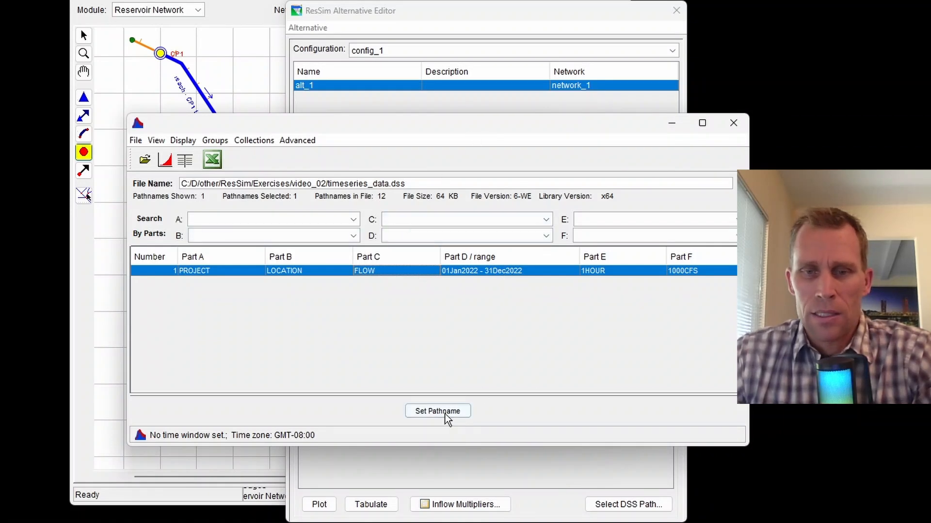
{"action": "left_click_drag", "start_coordinate": [521, 130], "coordinate": [525, 301]}
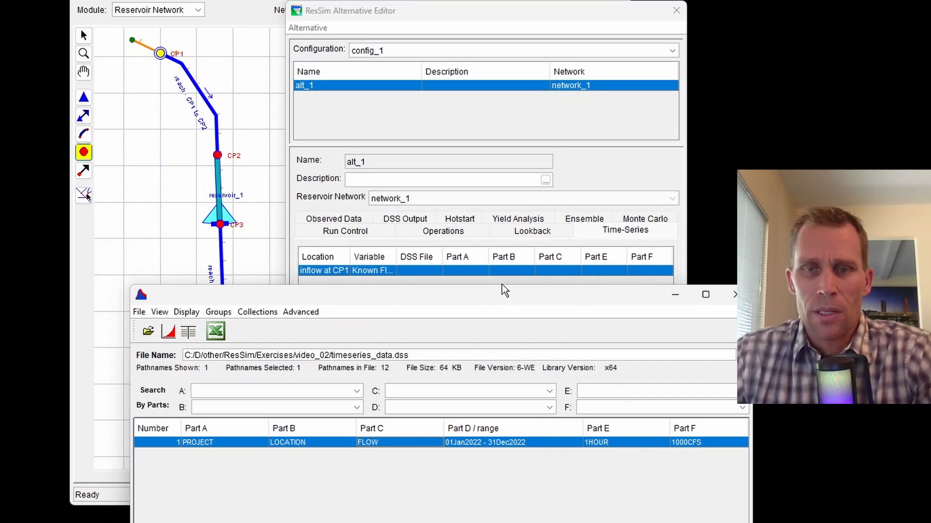
{"action": "left_click_drag", "start_coordinate": [504, 290], "coordinate": [478, 136]}
{"action": "left_click", "coordinate": [411, 428]}
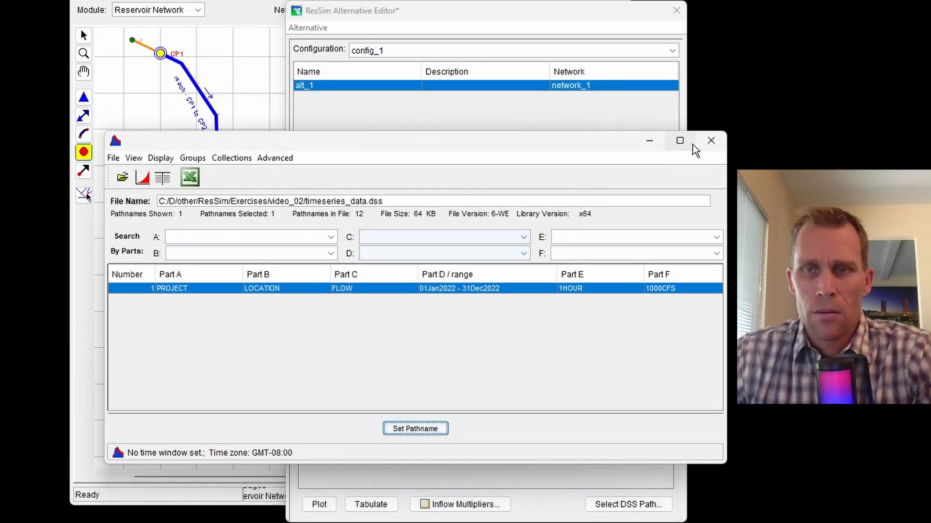
{"action": "left_click", "coordinate": [711, 140]}
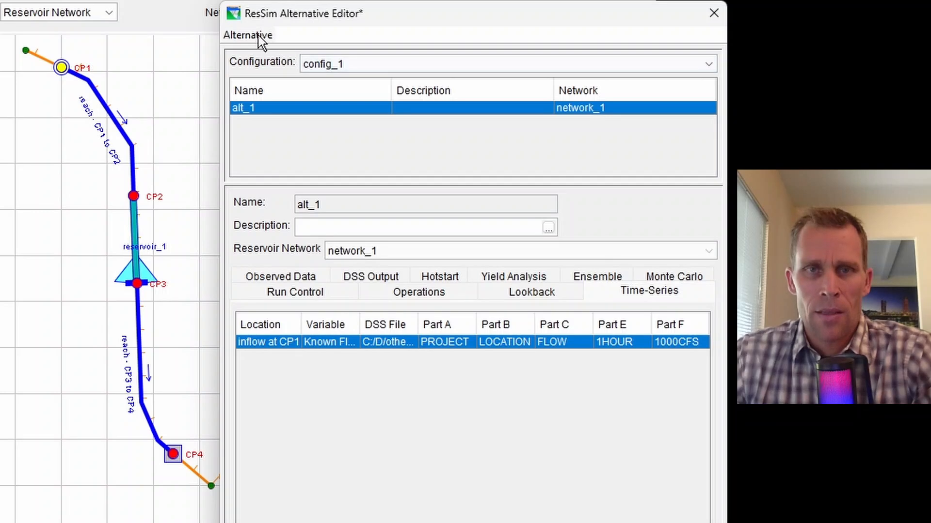
Save alternative alt_1, close its editor, and save the reservoir network
{"action": "left_click", "coordinate": [258, 38]}
{"action": "left_click", "coordinate": [261, 75]}
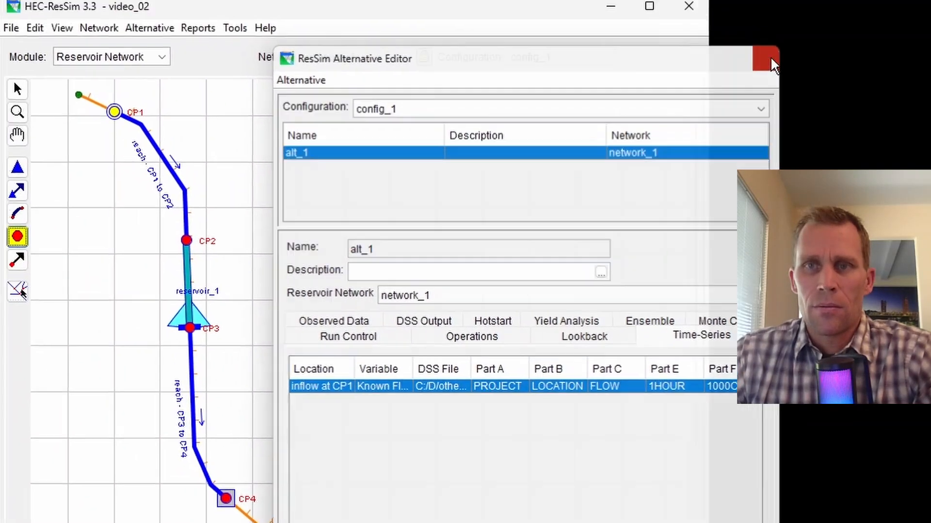
{"action": "left_click", "coordinate": [714, 13]}
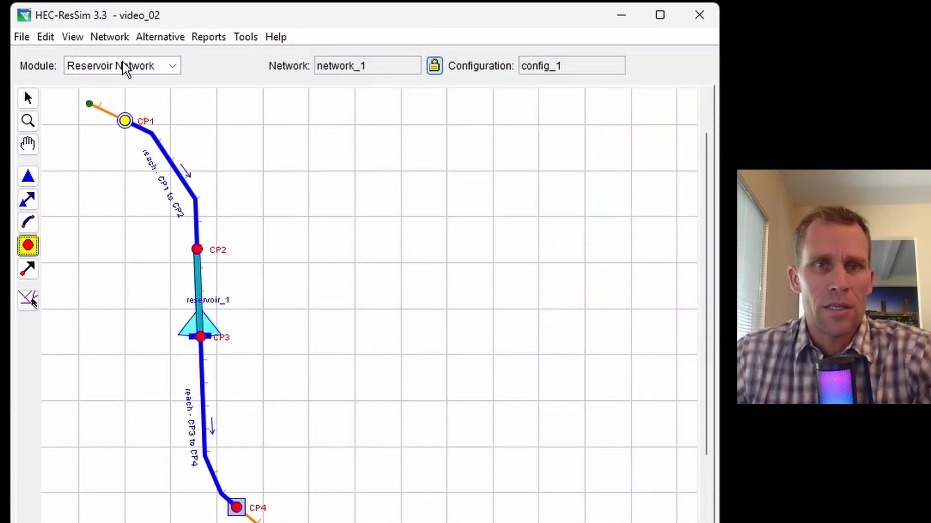
{"action": "left_click", "coordinate": [105, 41]}
{"action": "left_click", "coordinate": [131, 115]}
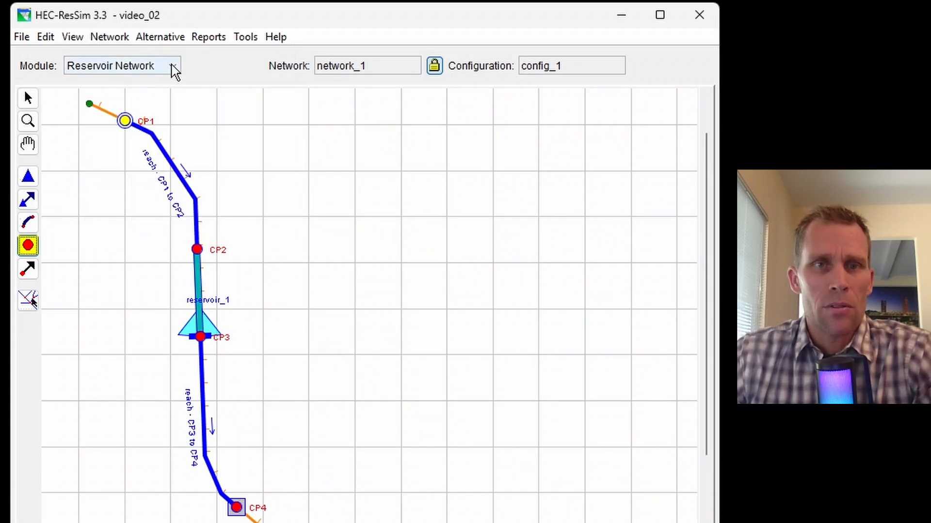
Switch to the Simulation module and start a new simulation named simulation_1
{"action": "left_click", "coordinate": [27, 98]}
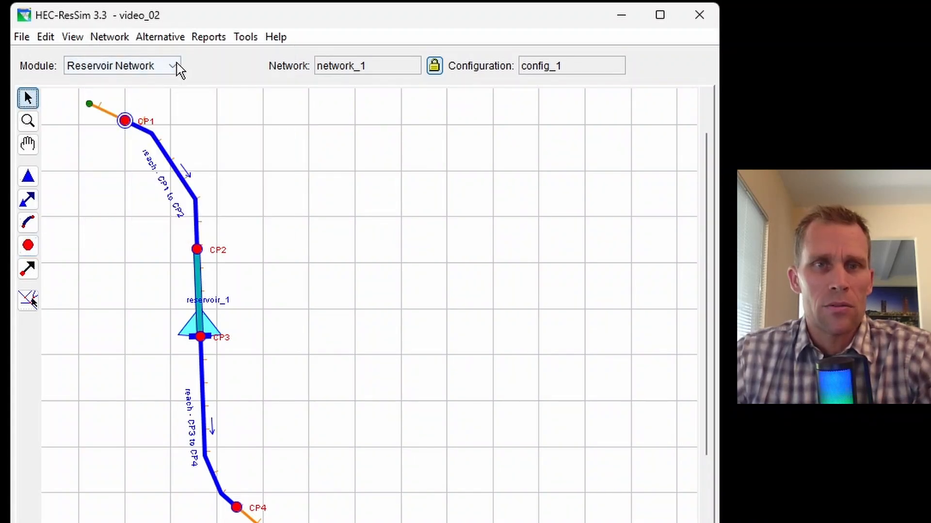
{"action": "left_click", "coordinate": [172, 67]}
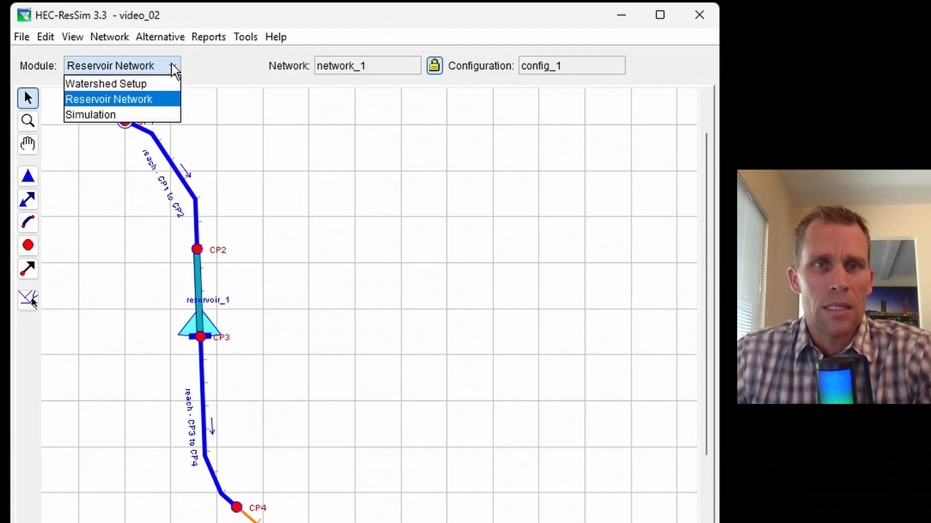
{"action": "left_click", "coordinate": [125, 112]}
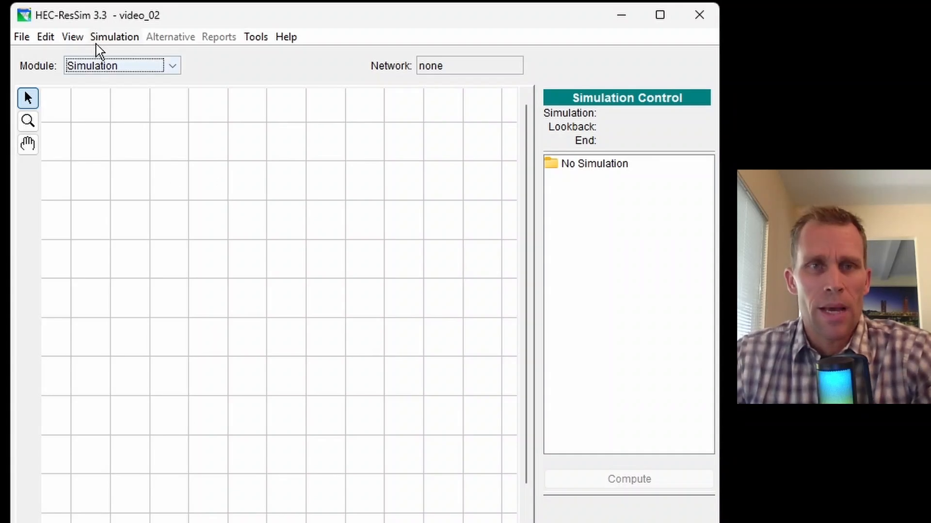
{"action": "left_click", "coordinate": [110, 37]}
{"action": "left_click", "coordinate": [128, 57]}
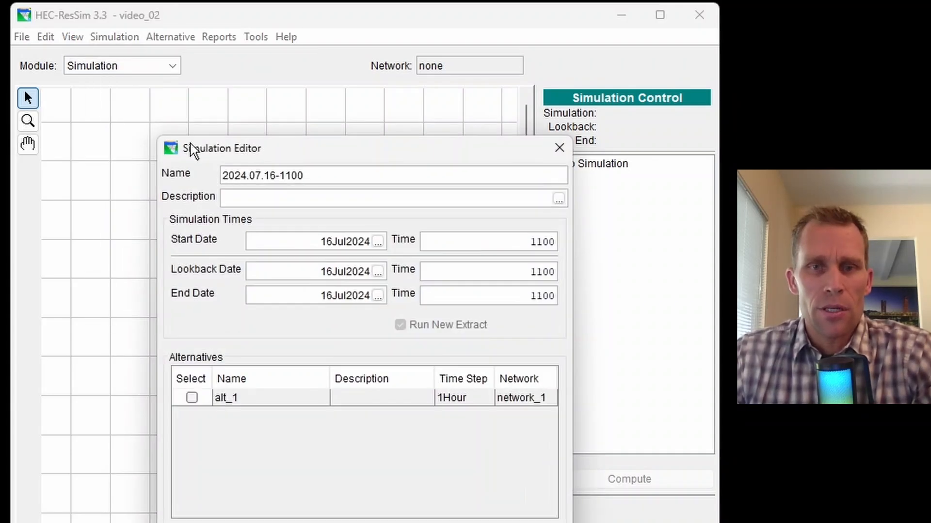
{"action": "left_click_drag", "start_coordinate": [315, 175], "coordinate": [151, 177]}
{"action": "type", "text": "SIM"}
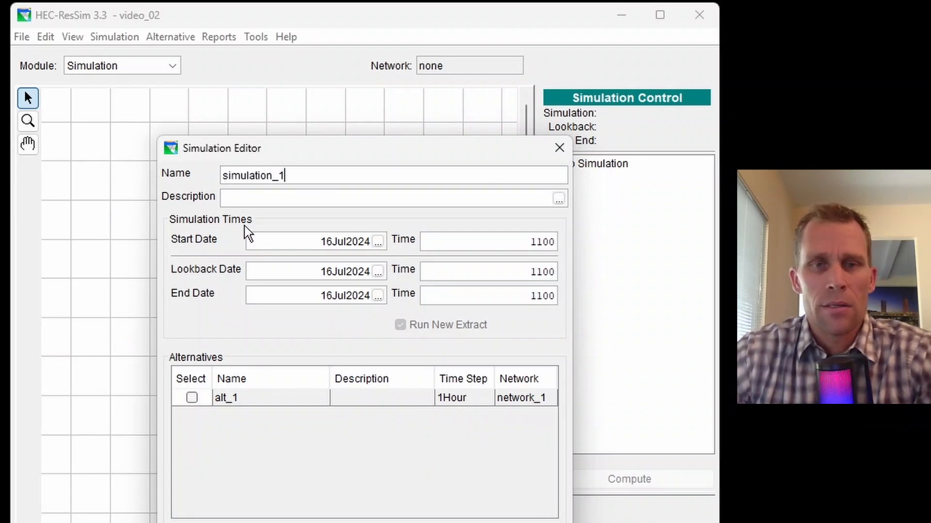
Set the simulation start to 01JAN2022 at 0200
{"action": "left_click", "coordinate": [308, 245]}
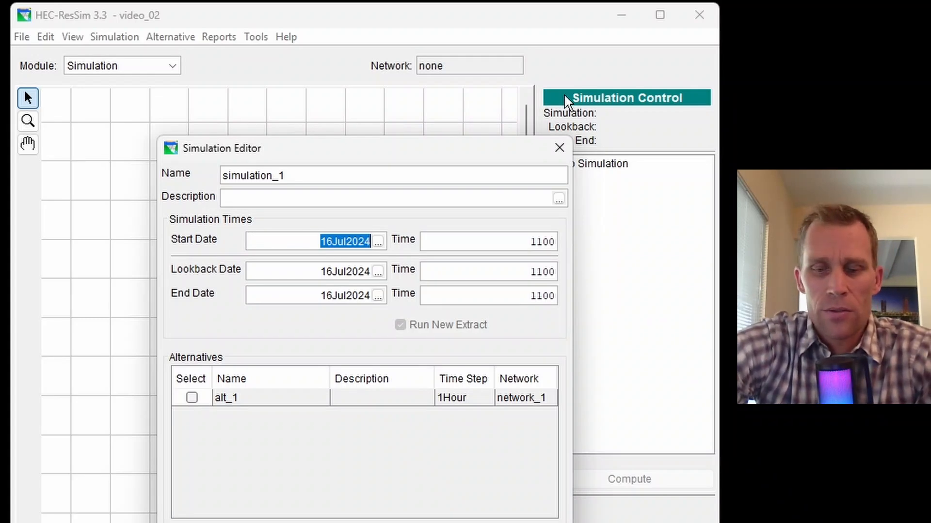
{"action": "type", "text": "01"}
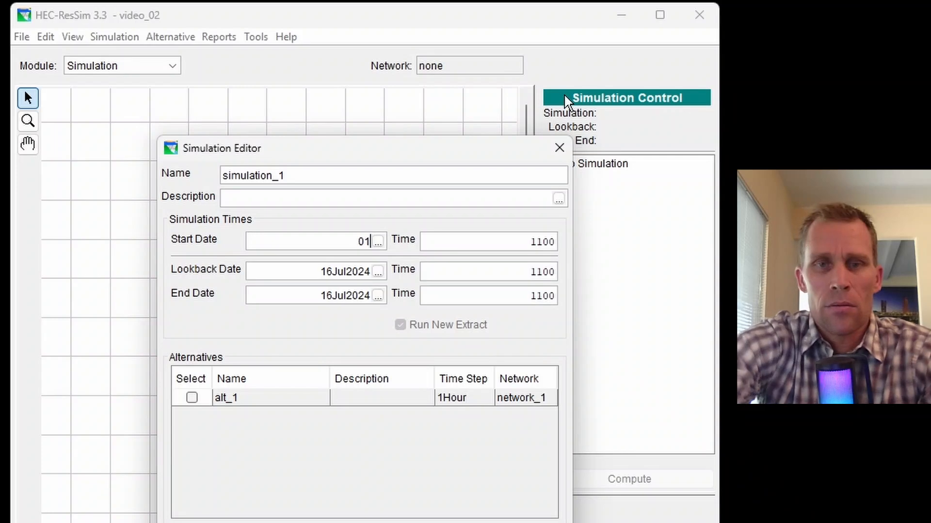
{"action": "type", "text": "JAN2022"}
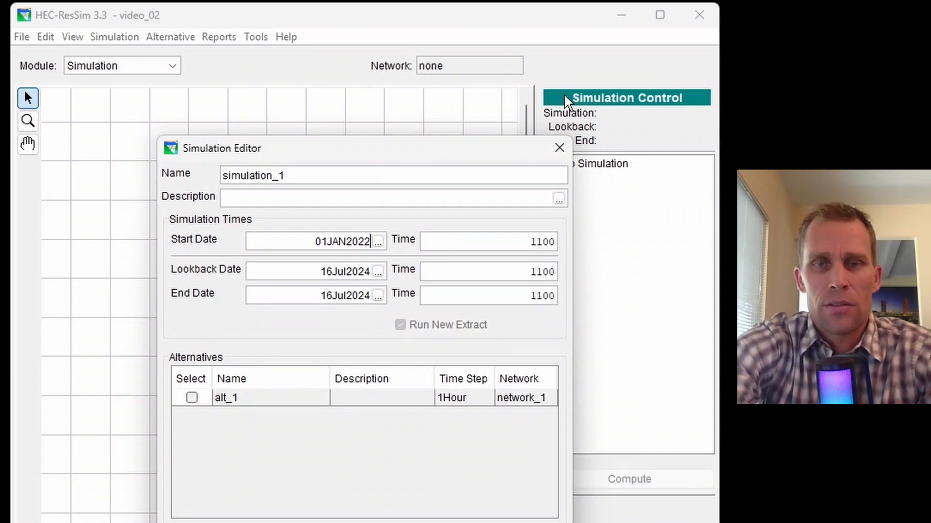
{"action": "key", "text": "Tab"}
{"action": "type", "text": "0200"}
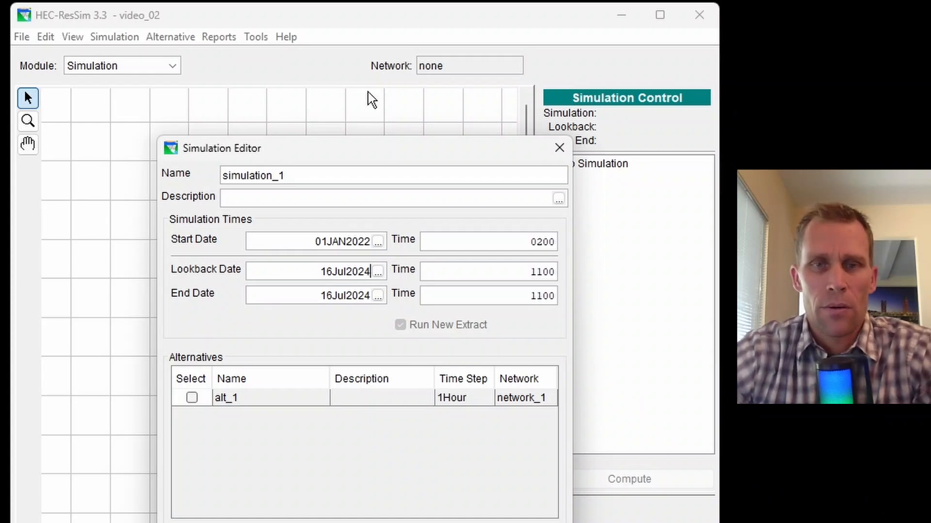
Copy the start date 01JAN2022 into the lookback and end dates, and set the lookback time to 0100
{"action": "double_click", "coordinate": [370, 235]}
{"action": "key", "text": "ctrl+c"}
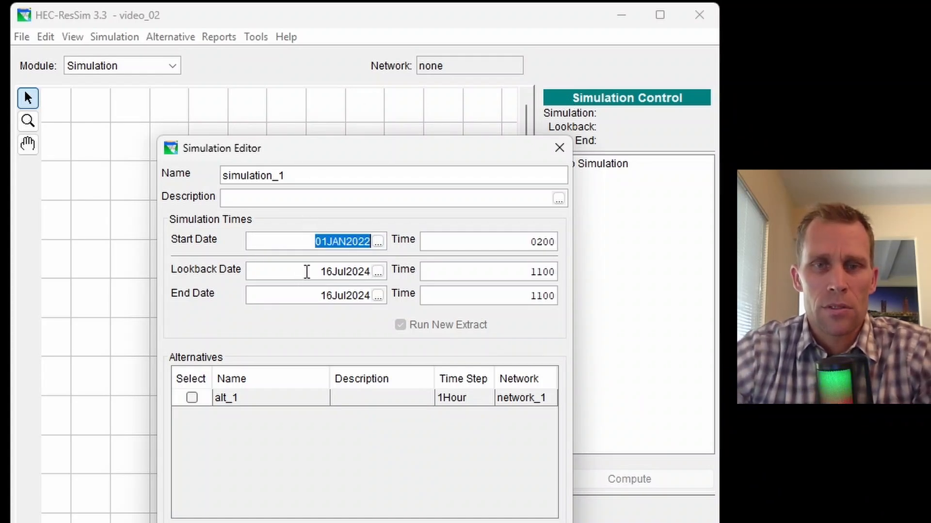
{"action": "double_click", "coordinate": [307, 272]}
{"action": "key", "text": "ctrl+v"}
{"action": "double_click", "coordinate": [320, 295]}
{"action": "key", "text": "ctrl+v"}
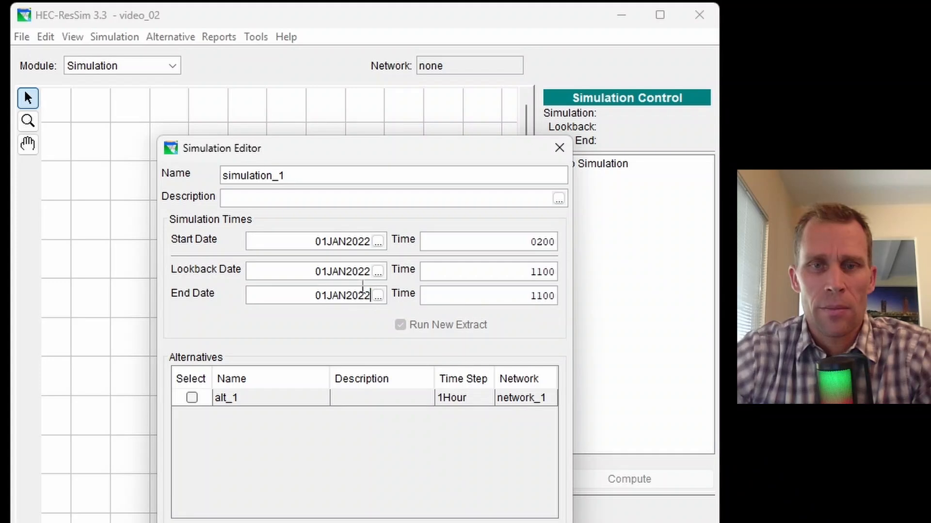
{"action": "double_click", "coordinate": [517, 272]}
{"action": "type", "text": "010"}
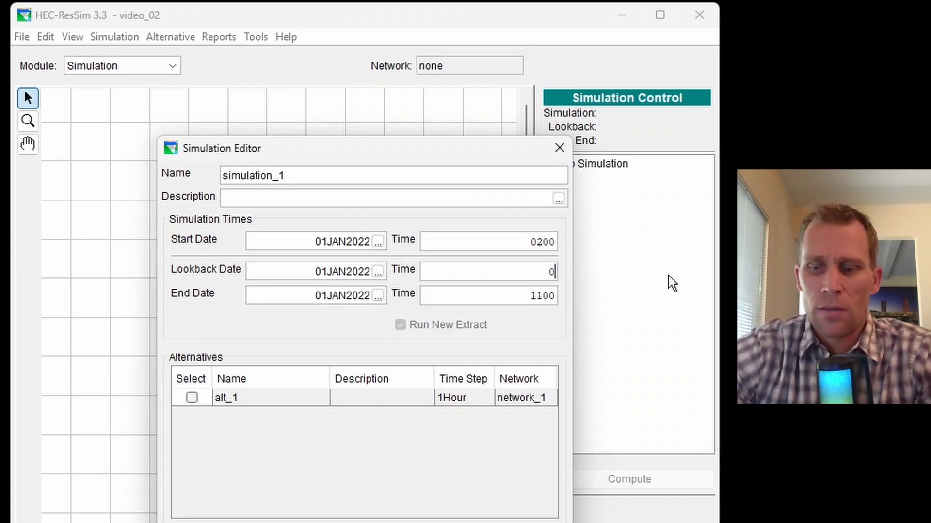
{"action": "type", "text": "0"}
Set the simulation end to 31DEC2022 at 2400
{"action": "key", "text": "Tab"}
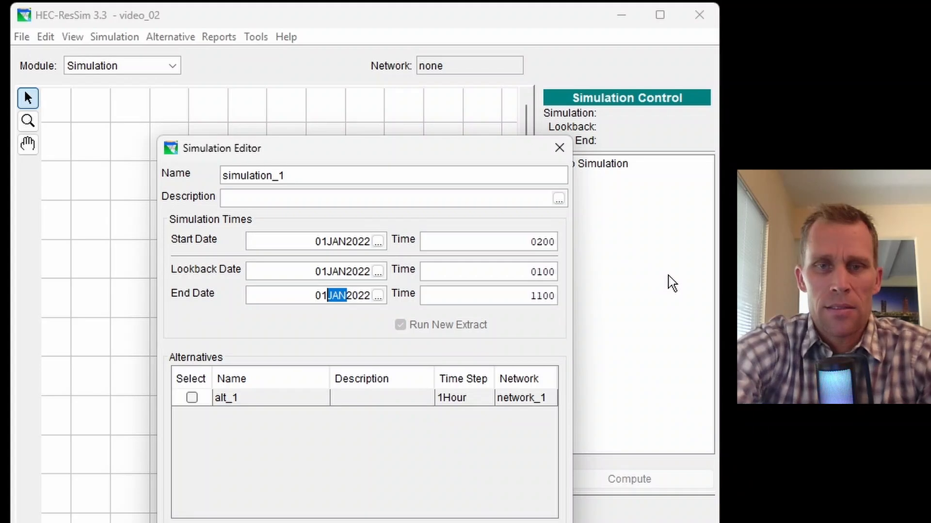
{"action": "type", "text": "DEC"}
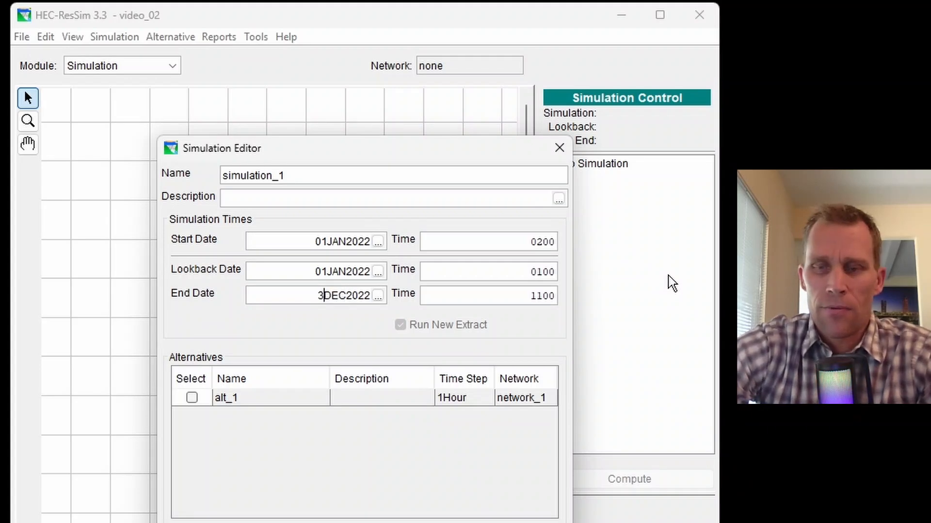
{"action": "type", "text": "1"}
{"action": "key", "text": "Tab"}
{"action": "type", "text": "2400"}
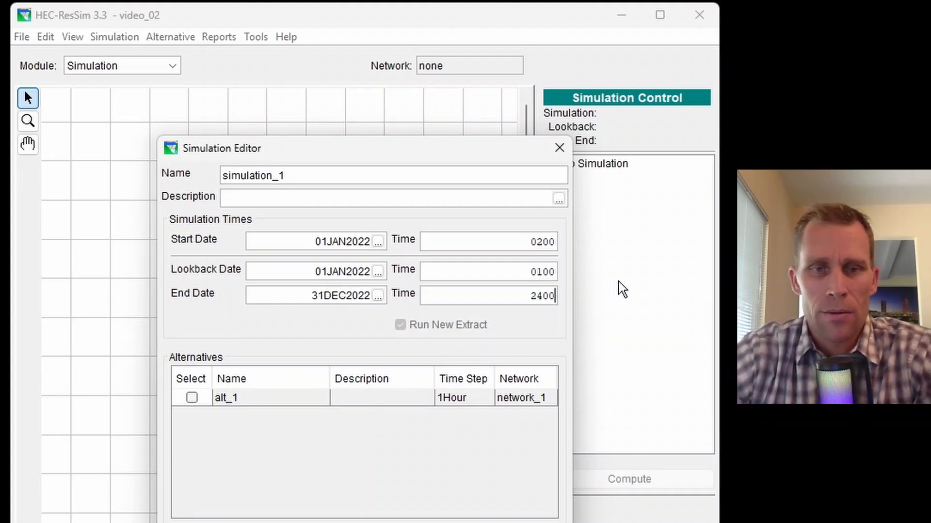
Include alternative alt_1 in the simulation and create it
{"action": "left_click", "coordinate": [192, 397]}
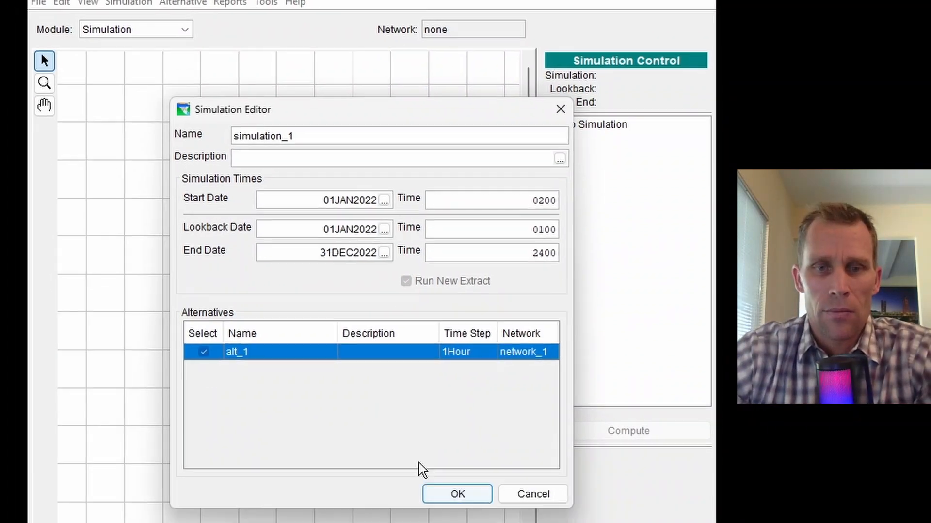
{"action": "left_click", "coordinate": [457, 494]}
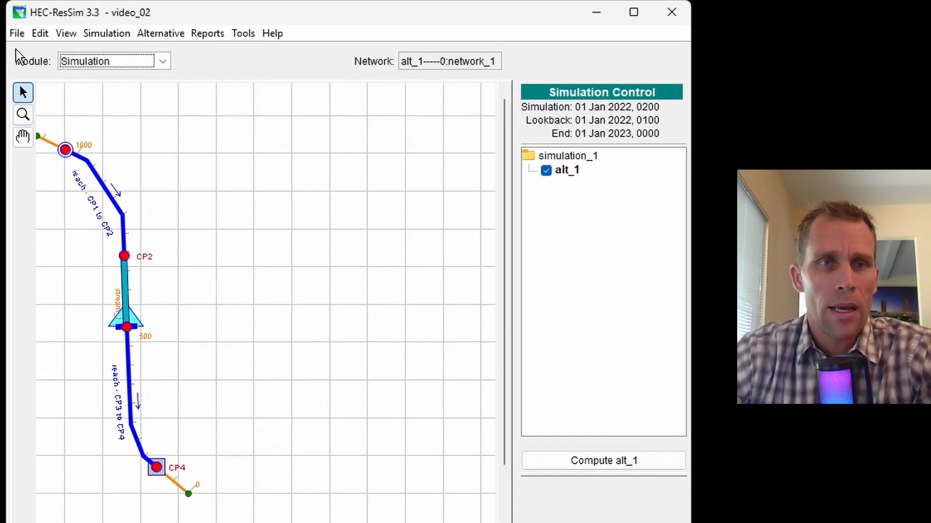
{"action": "left_click", "coordinate": [23, 138]}
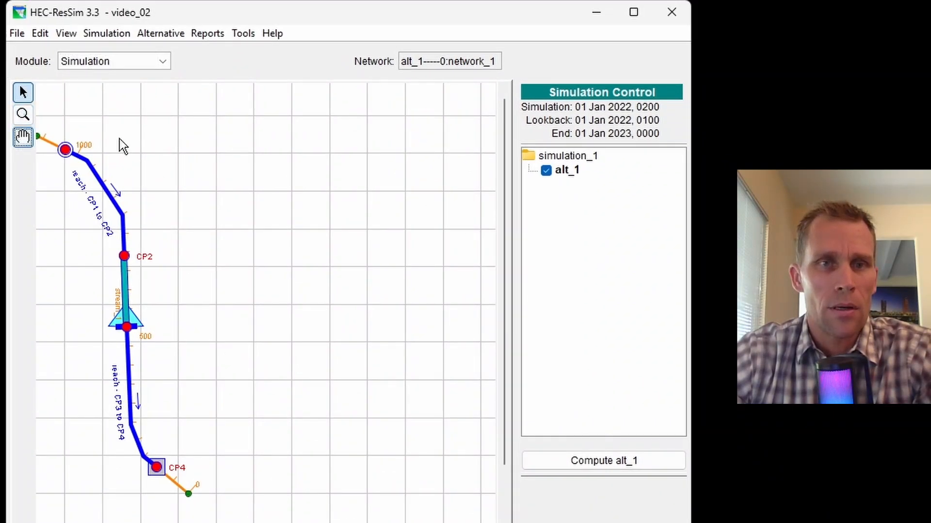
Compute alternative alt_1 in simulation_1 and dismiss the compute output when it finishes
{"action": "left_click_drag", "start_coordinate": [120, 145], "coordinate": [205, 151]}
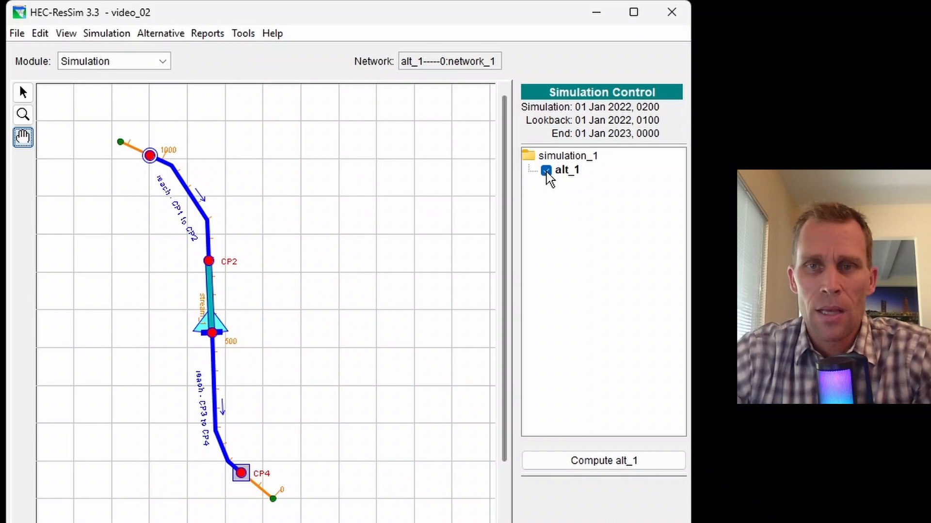
{"action": "left_click", "coordinate": [590, 463]}
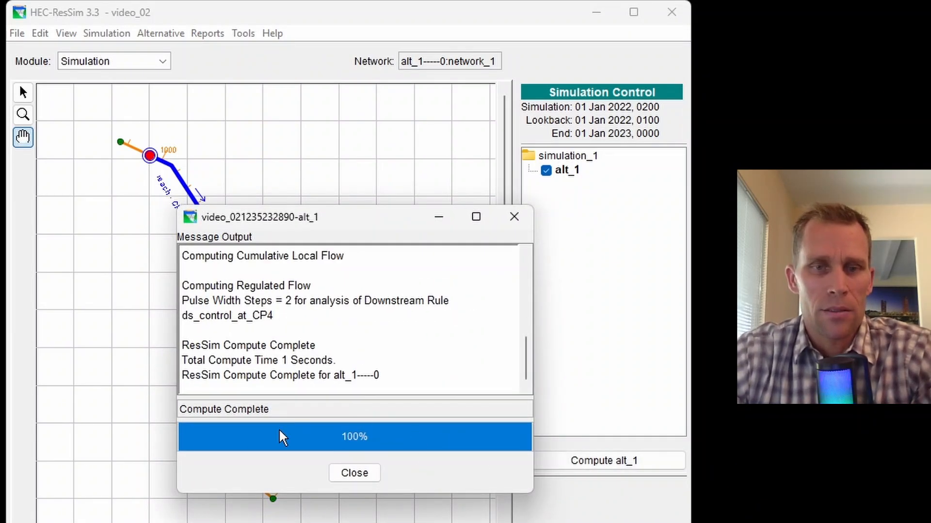
{"action": "left_click", "coordinate": [356, 474]}
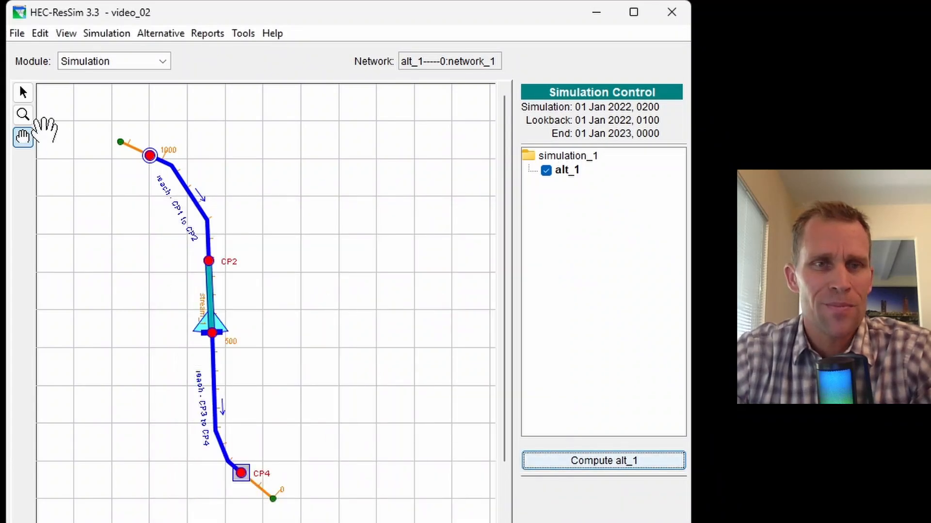
Plot the results at CP4, highlight the ds_control_at_CP4 minimum-flow series to compare it with the CP4 flow, and close the plot
{"action": "left_click", "coordinate": [23, 92]}
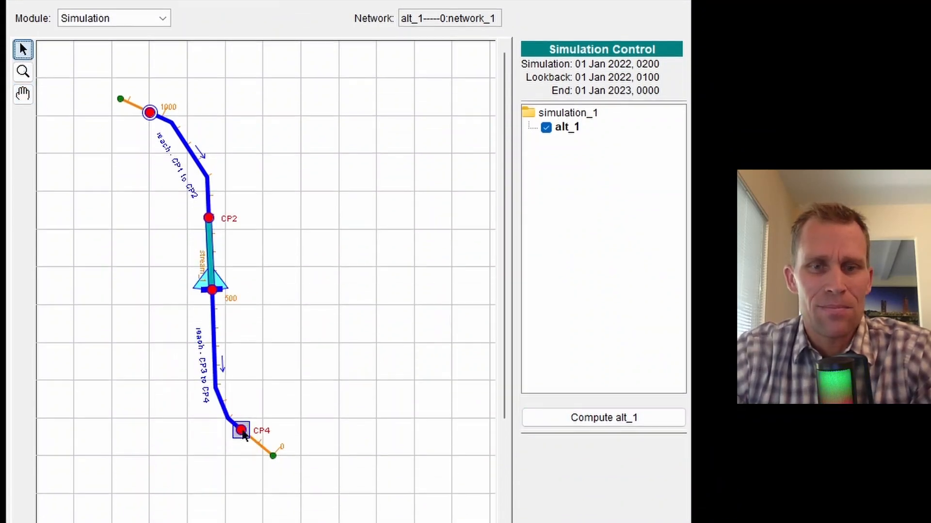
{"action": "right_click", "coordinate": [257, 474]}
{"action": "left_click", "coordinate": [280, 522]}
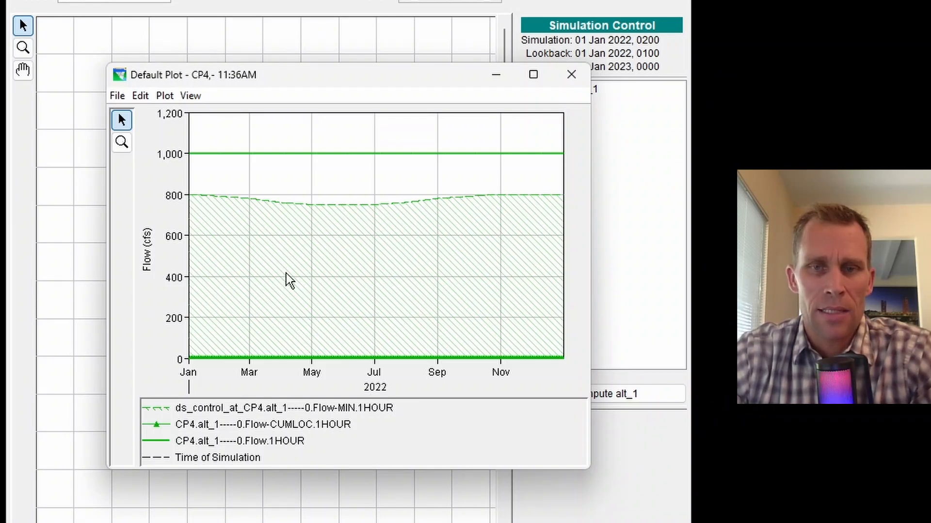
{"action": "left_click", "coordinate": [217, 412]}
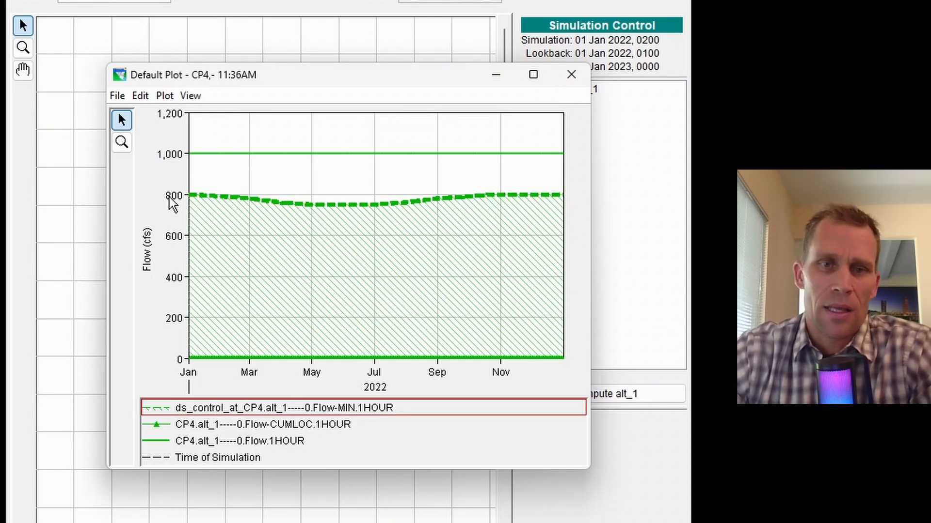
{"action": "left_click_drag", "start_coordinate": [264, 80], "coordinate": [475, 86]}
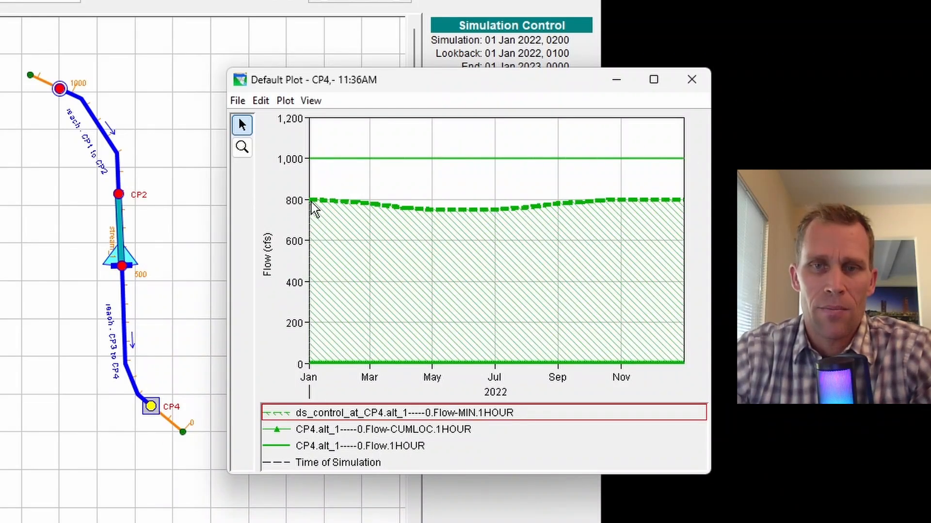
{"action": "left_click", "coordinate": [699, 80]}
Plot the reservoir_1 results, hide the legend, examine the pool elevation against the zones, and close the plot
{"action": "right_click", "coordinate": [129, 261]}
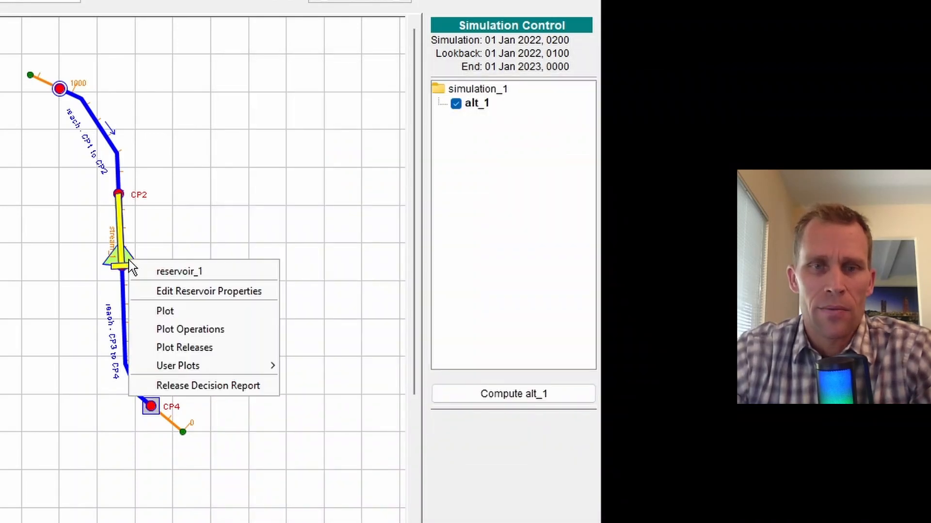
{"action": "left_click", "coordinate": [167, 314]}
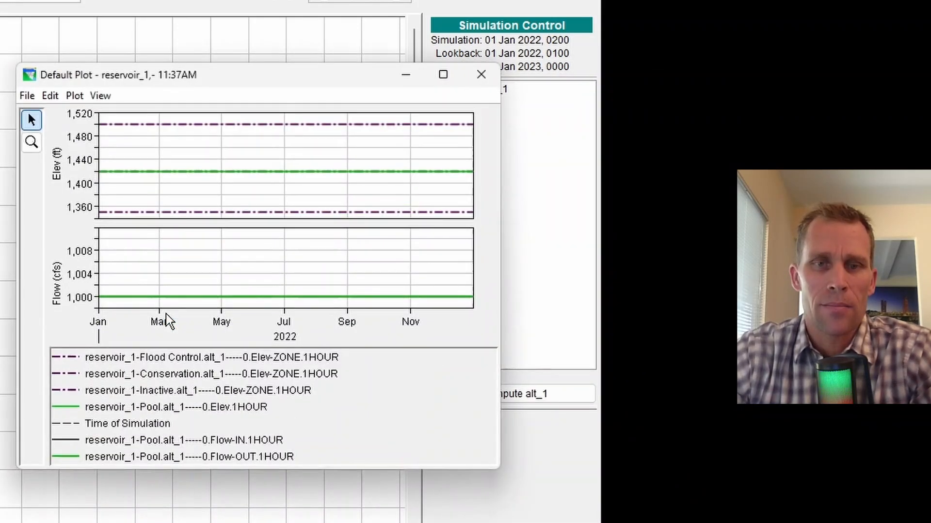
{"action": "left_click_drag", "start_coordinate": [259, 80], "coordinate": [433, 51]}
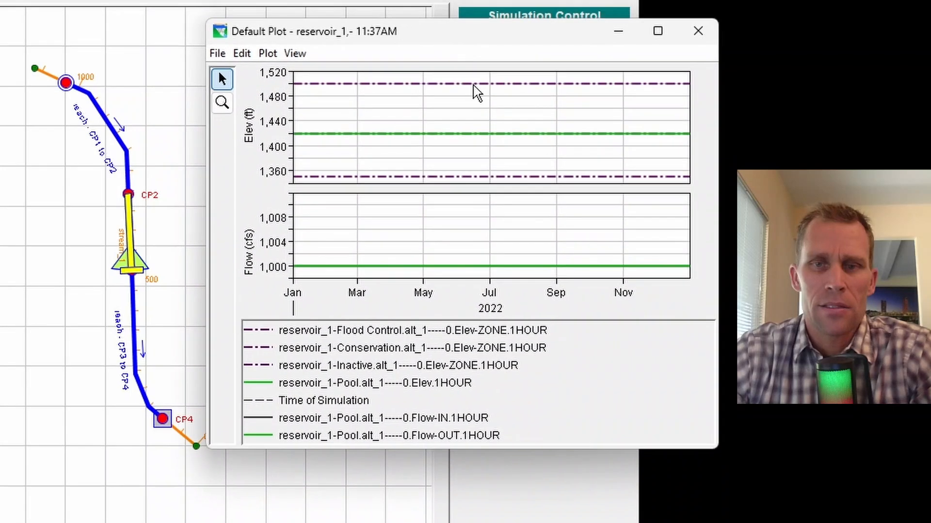
{"action": "right_click", "coordinate": [634, 371]}
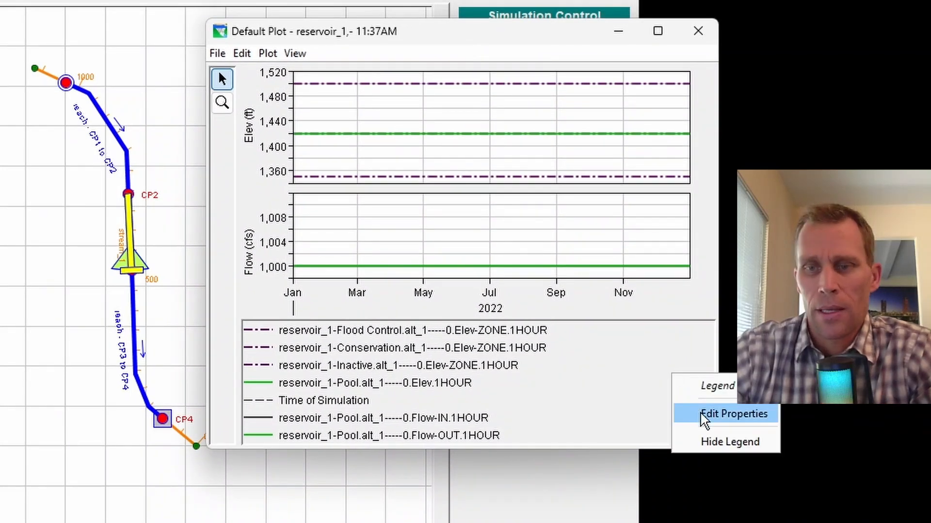
{"action": "left_click", "coordinate": [713, 442]}
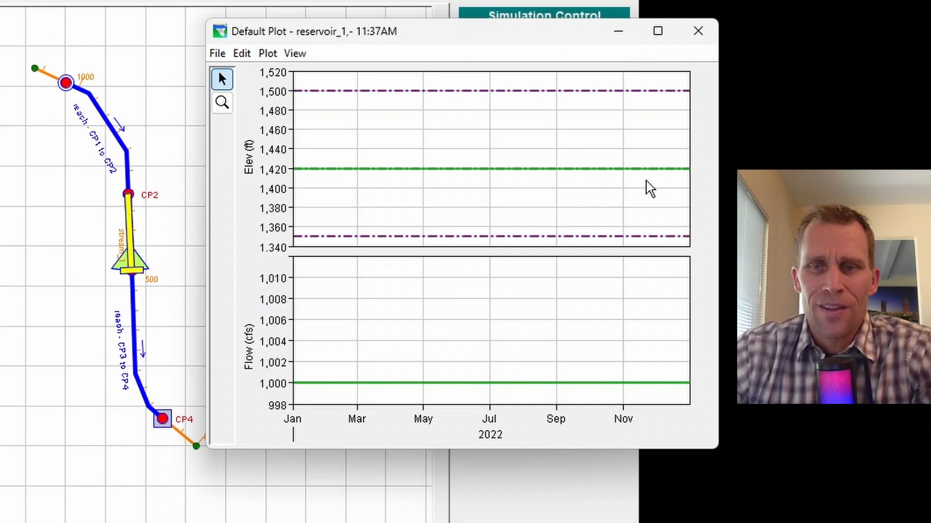
{"action": "mouse_move", "coordinate": [690, 178]}
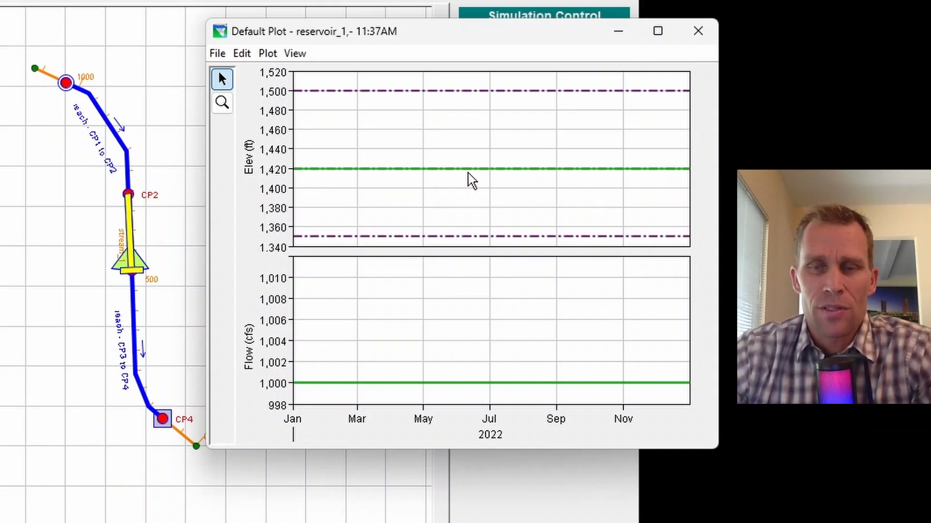
{"action": "mouse_move", "coordinate": [420, 177]}
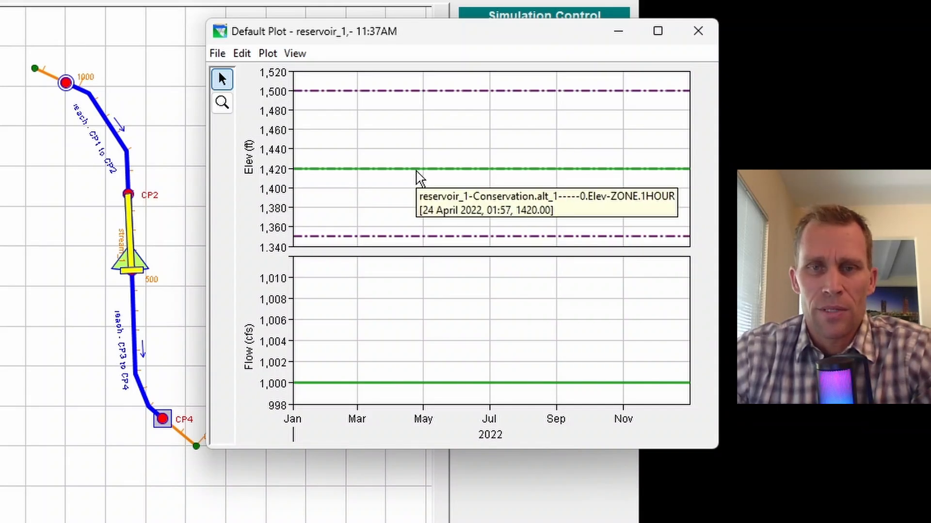
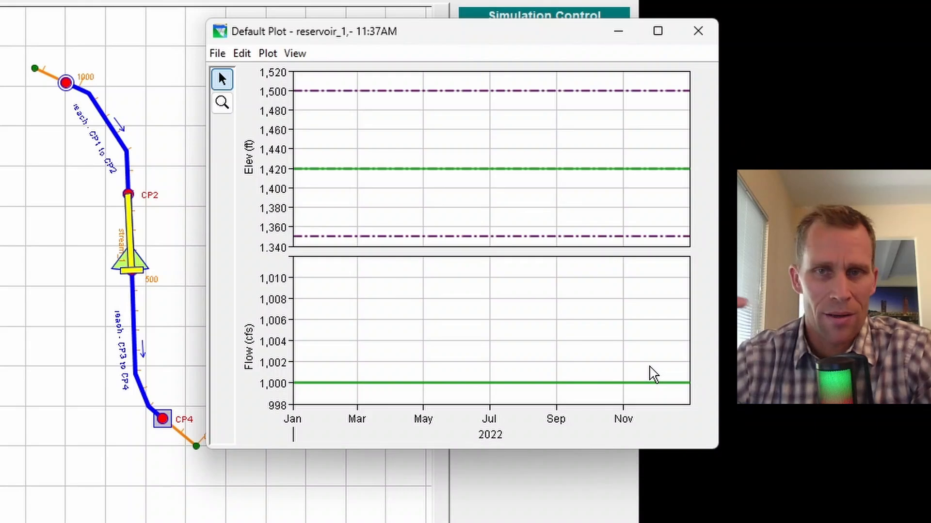
{"action": "left_click", "coordinate": [696, 30]}
Plot and review the flows for the CP1 to CP2 reach and the CP3 to CP4 reach, closing each plot
{"action": "right_click", "coordinate": [116, 140]}
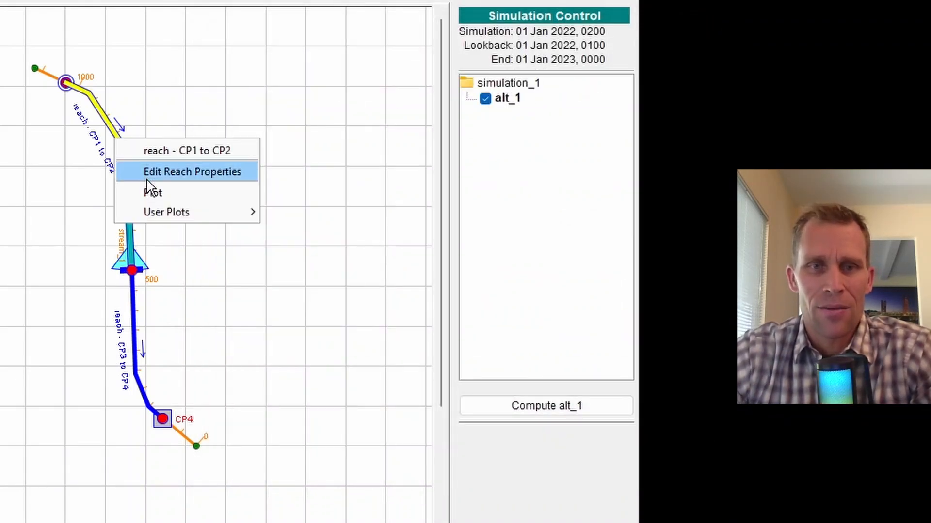
{"action": "left_click", "coordinate": [162, 192]}
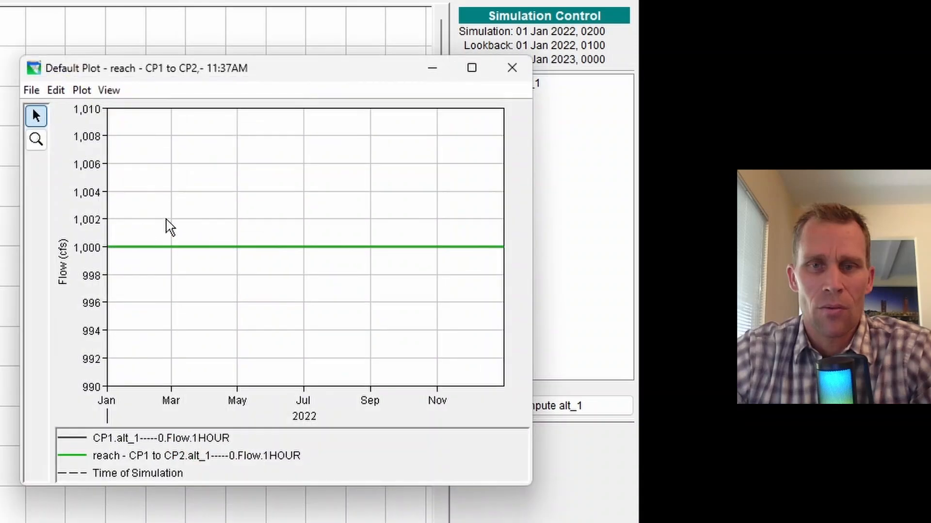
{"action": "left_click", "coordinate": [511, 67]}
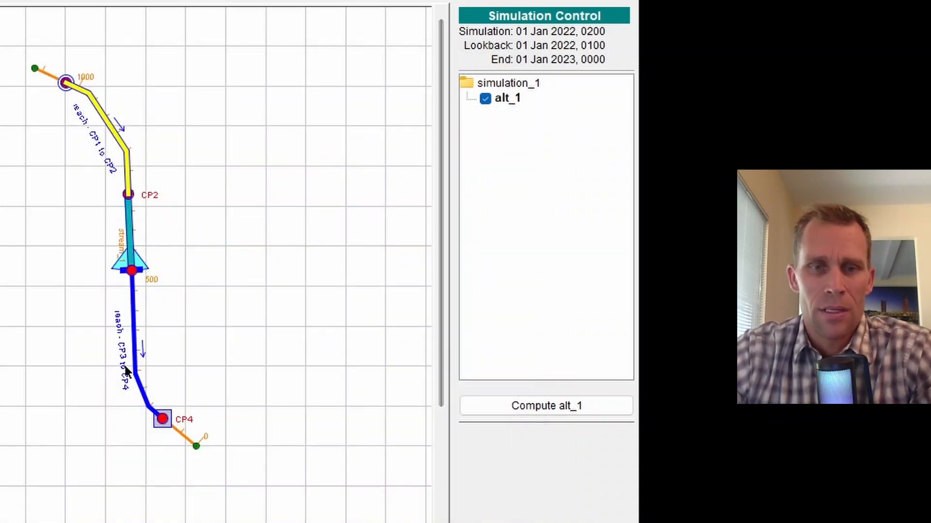
{"action": "right_click", "coordinate": [135, 358]}
{"action": "left_click", "coordinate": [162, 412]}
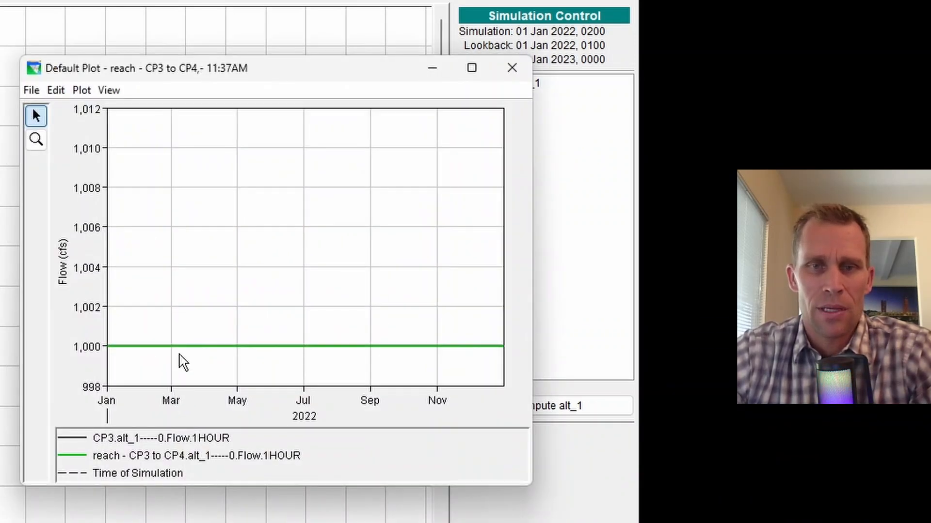
{"action": "left_click", "coordinate": [513, 69]}
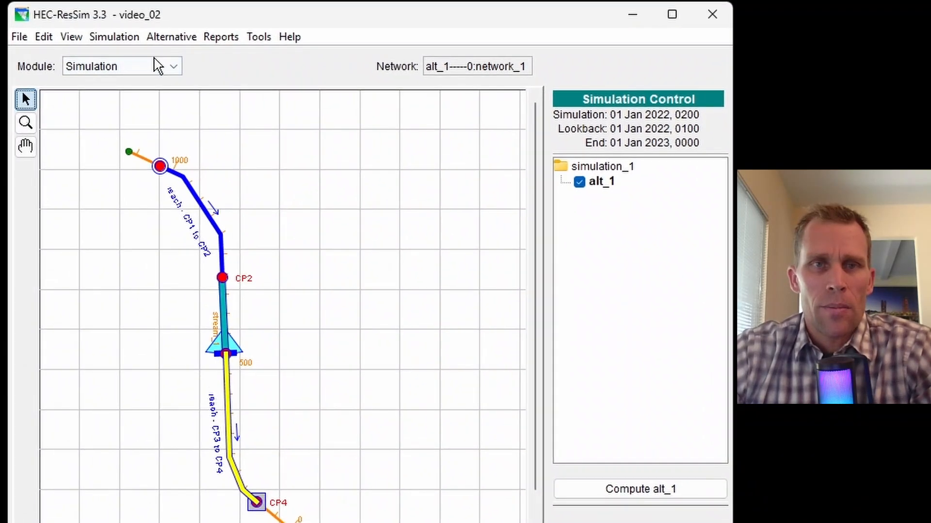
Switch to the Reservoir Network module and open the properties of reservoir_1 for editing
{"action": "left_click", "coordinate": [160, 65]}
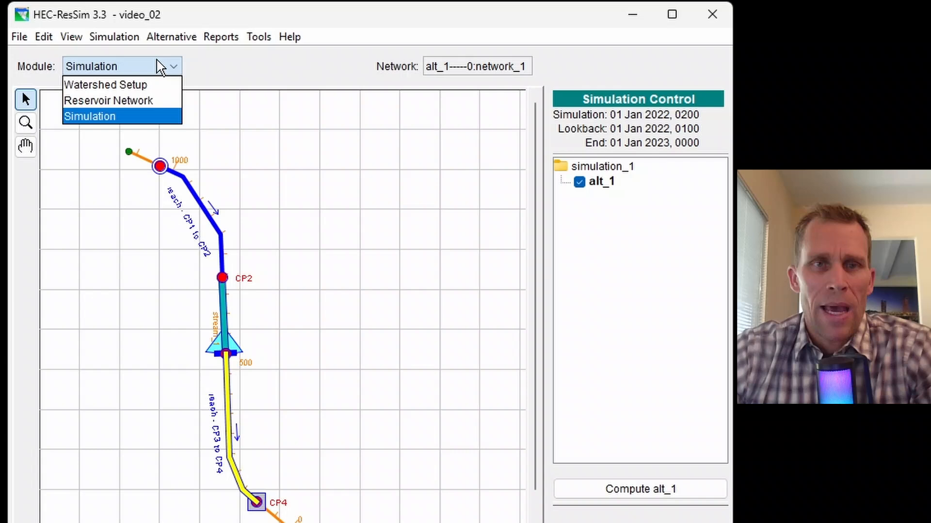
{"action": "left_click", "coordinate": [139, 101]}
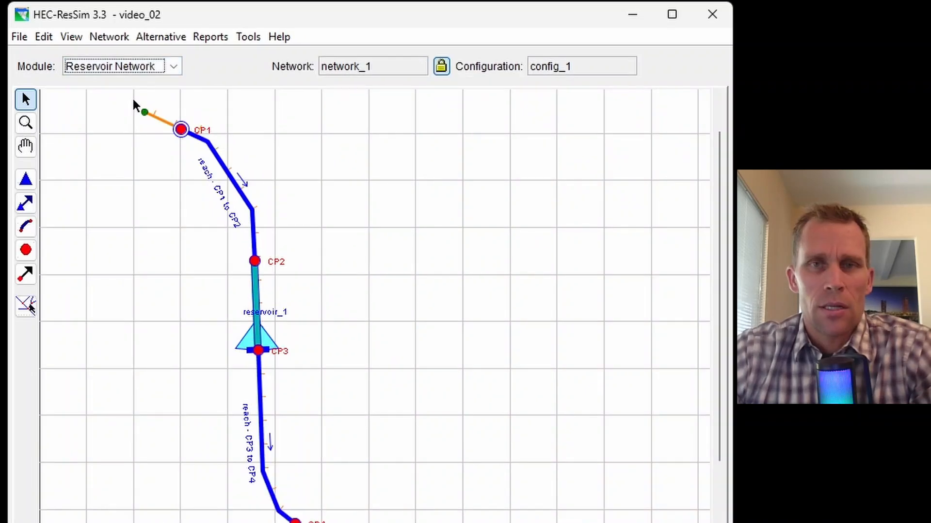
{"action": "right_click", "coordinate": [263, 333]}
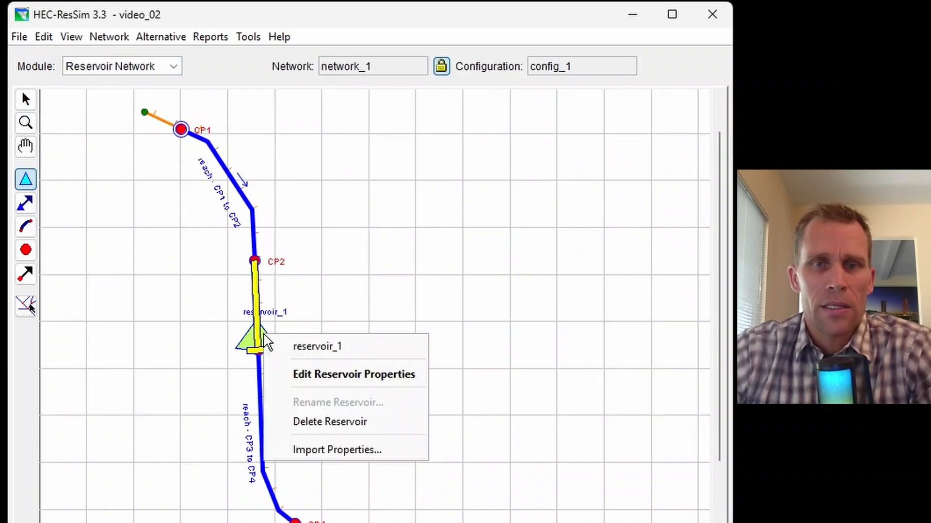
{"action": "left_click", "coordinate": [291, 375]}
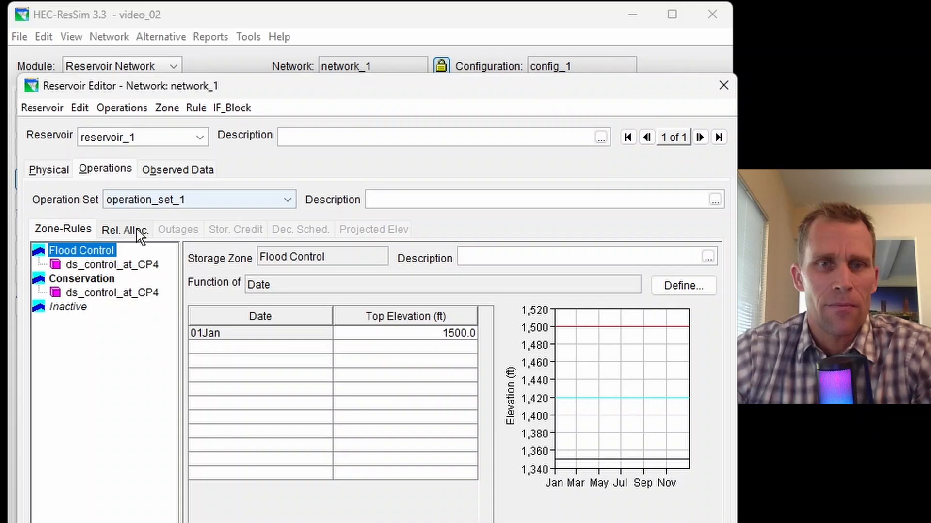
Rename the downstream control rule ds_control_at_CP4 to ds_clt_at_CP4_os1 and apply the change
{"action": "left_click", "coordinate": [90, 265]}
{"action": "right_click", "coordinate": [91, 265]}
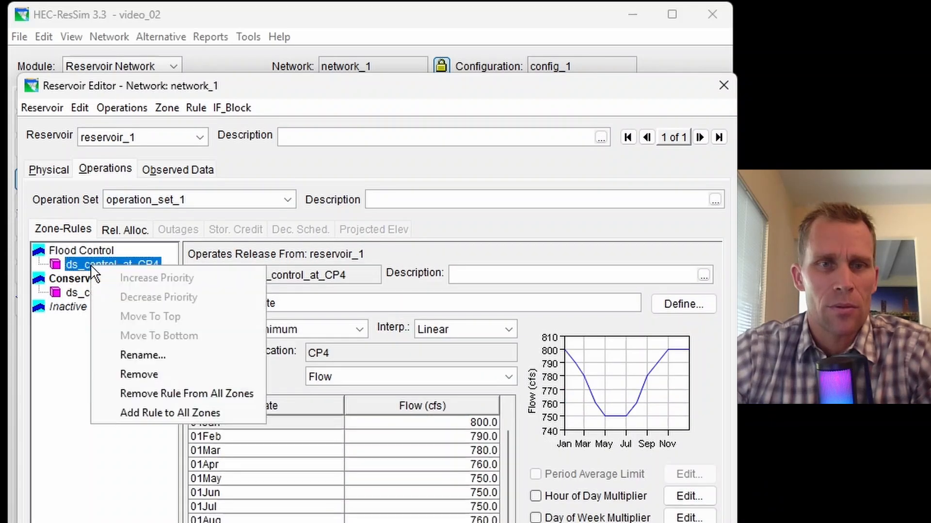
{"action": "left_click", "coordinate": [140, 355]}
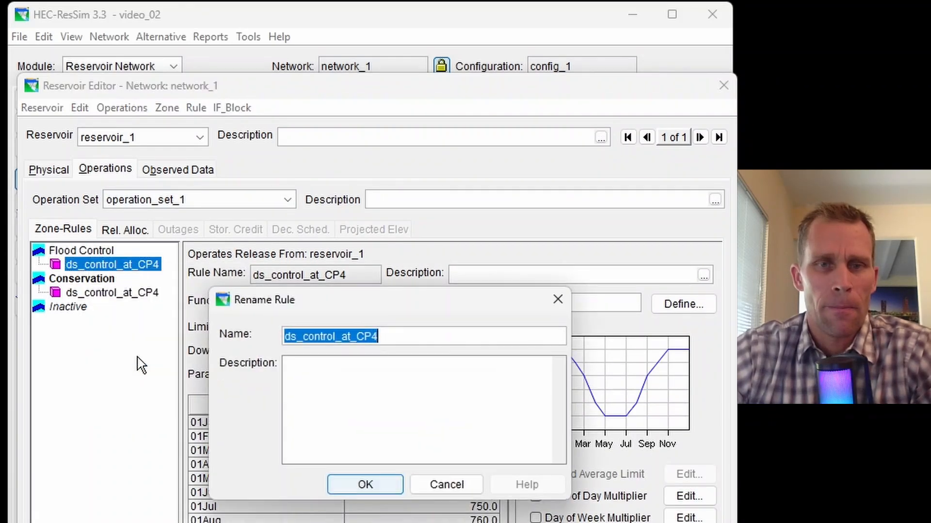
{"action": "type", "text": "ds_clt_at_CP4_sos1"}
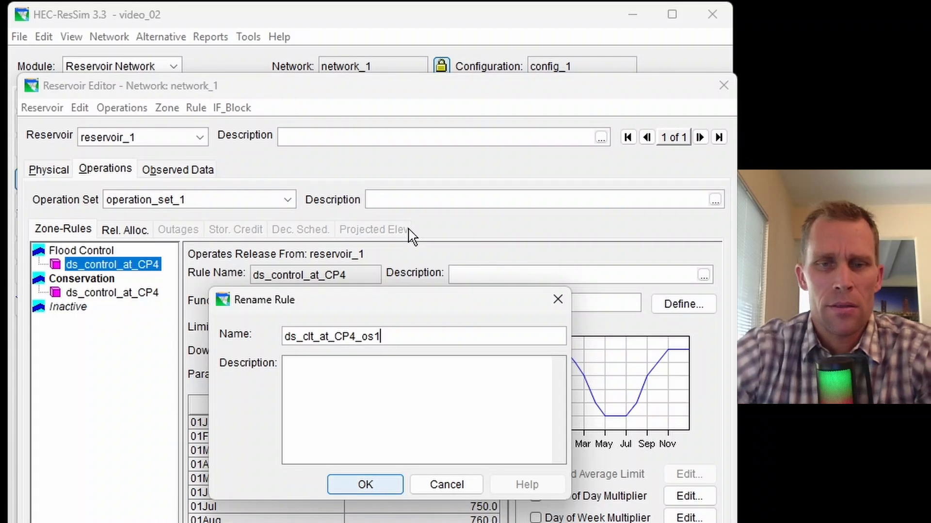
{"action": "left_click", "coordinate": [363, 485]}
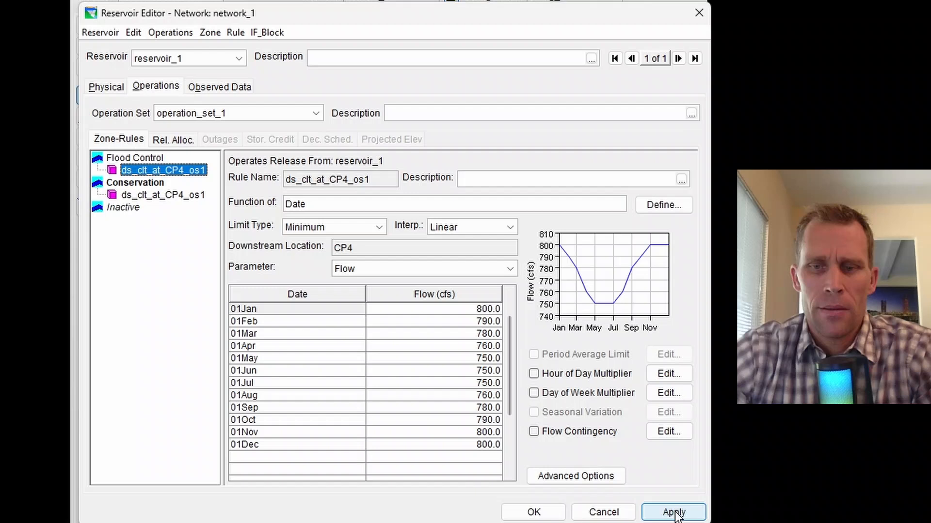
{"action": "left_click", "coordinate": [674, 513]}
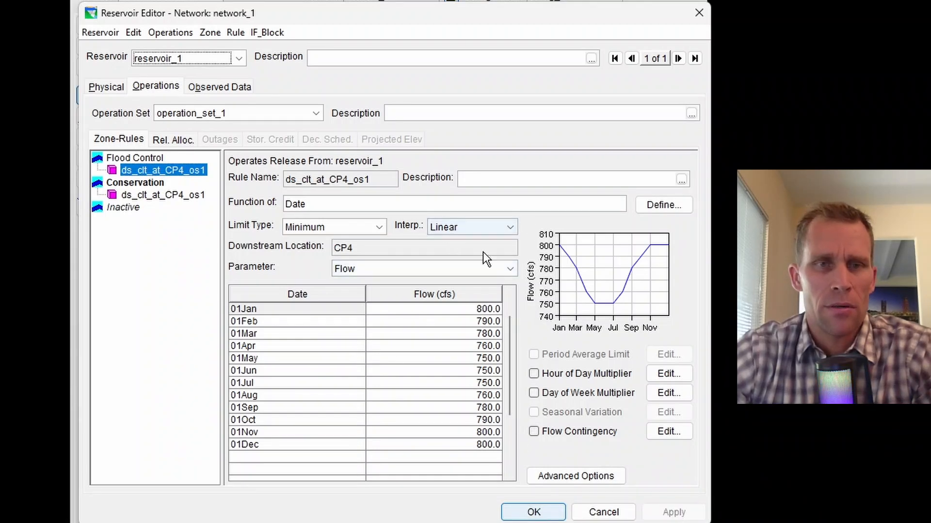
Create a new operation set named operation_set_2 and check its Conservation and Inactive zones
{"action": "left_click", "coordinate": [170, 32]}
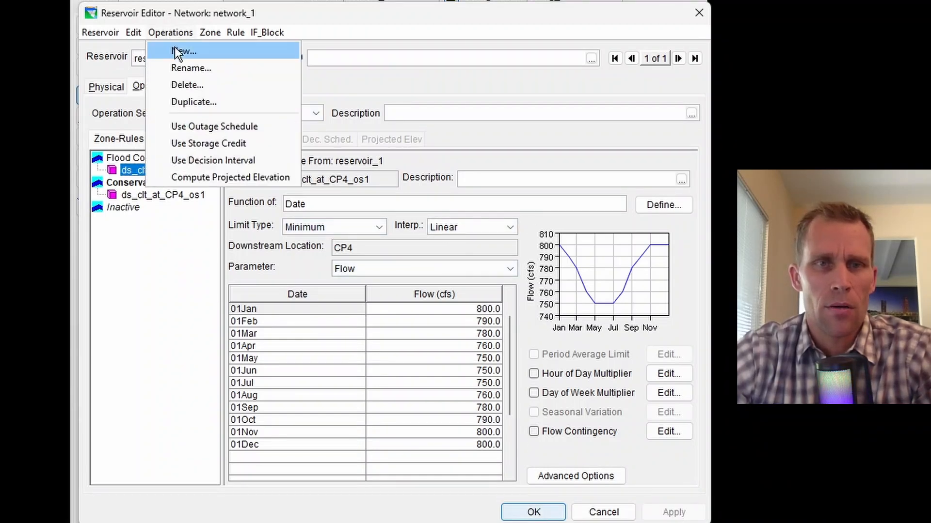
{"action": "left_click", "coordinate": [180, 51]}
{"action": "type", "text": "ope"}
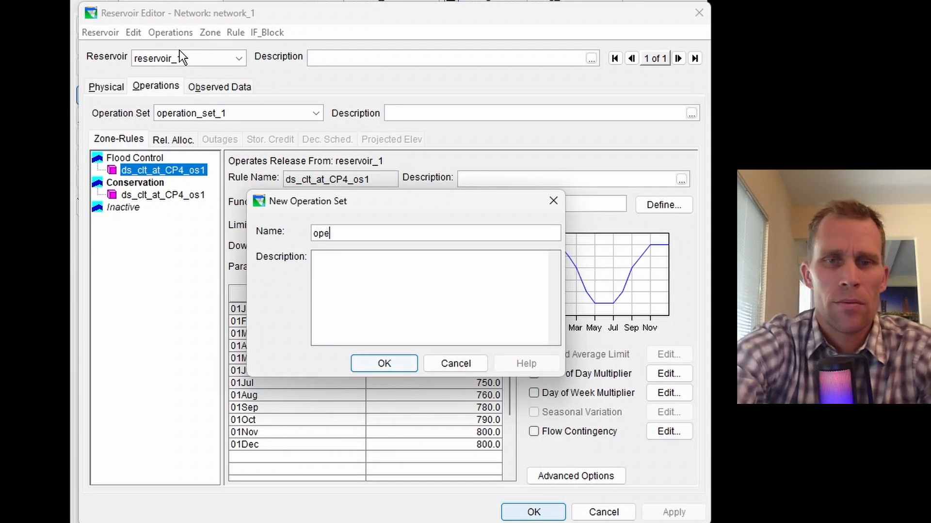
{"action": "type", "text": "ration_set_2"}
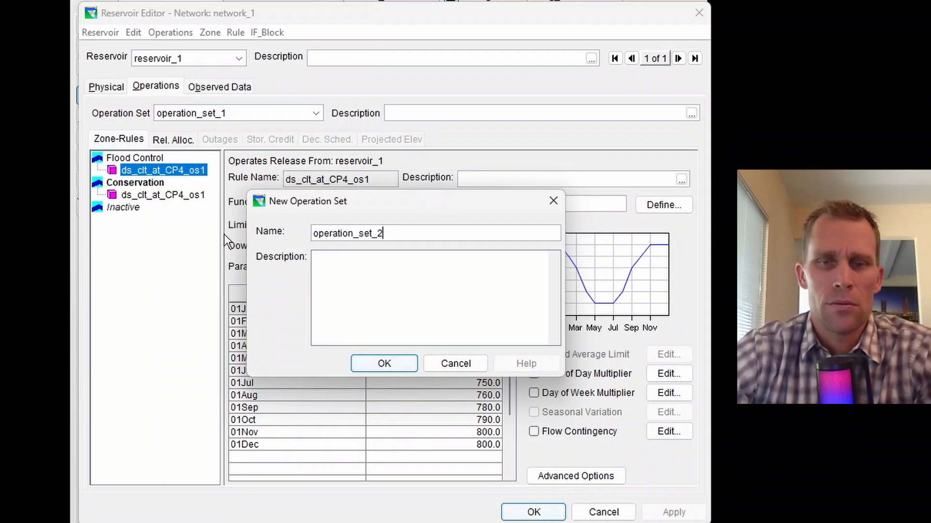
{"action": "left_click", "coordinate": [383, 363]}
{"action": "left_click", "coordinate": [147, 174]}
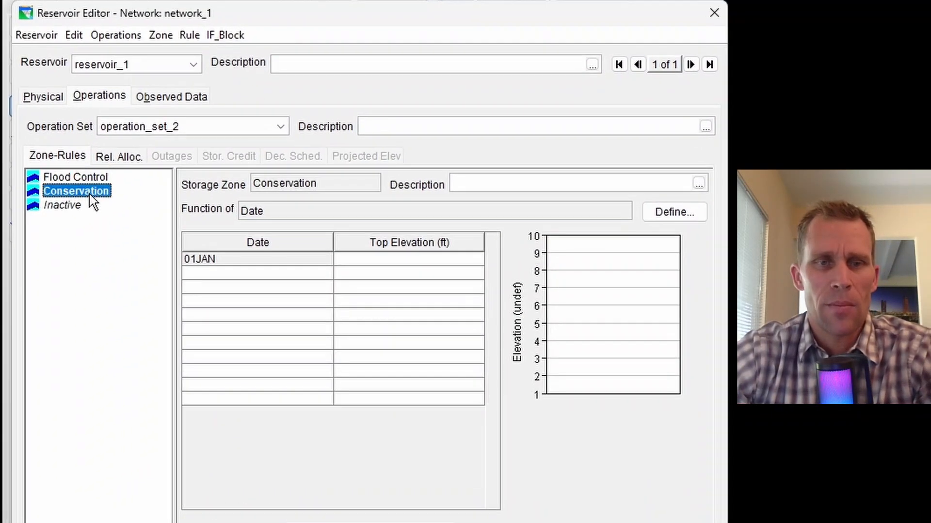
{"action": "left_click", "coordinate": [80, 212]}
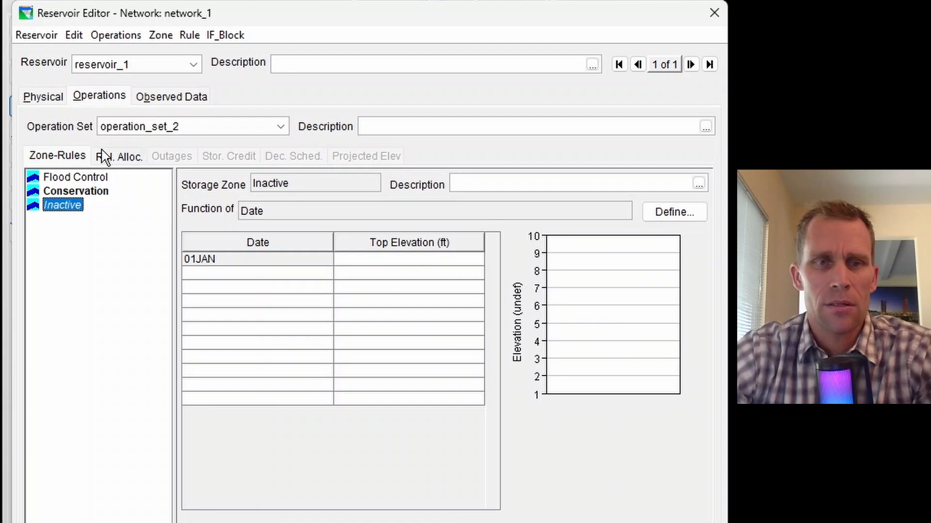
Delete the operation set operation_set_2 from reservoir_1 and accept the deletion
{"action": "left_click", "coordinate": [116, 35]}
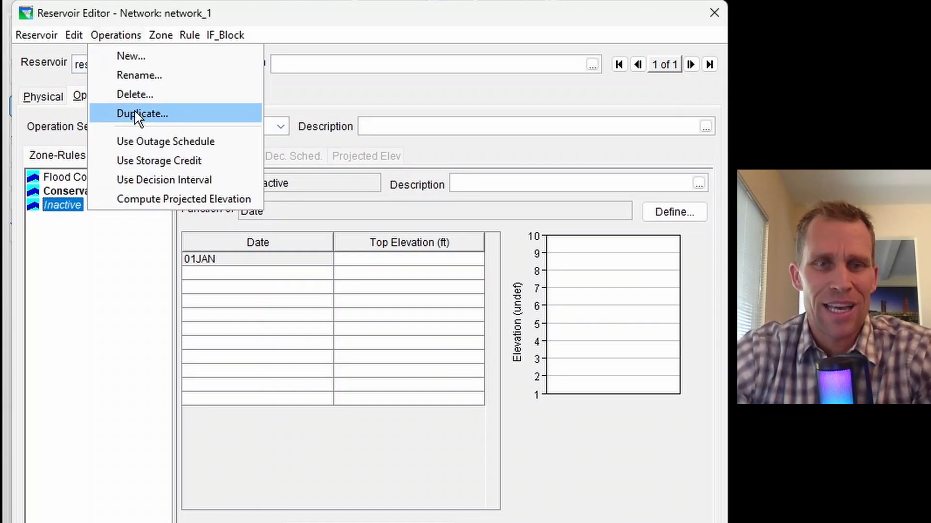
{"action": "left_click", "coordinate": [135, 95]}
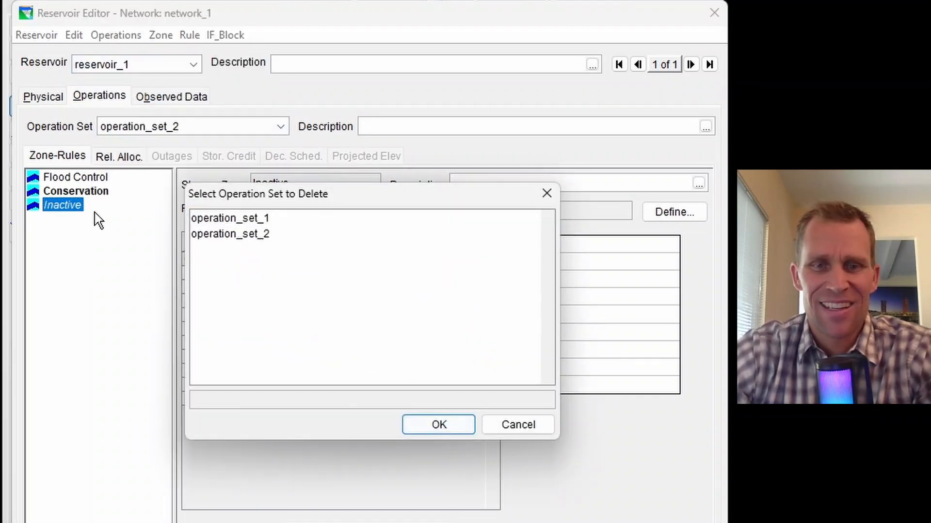
{"action": "left_click", "coordinate": [202, 235]}
{"action": "left_click", "coordinate": [454, 426]}
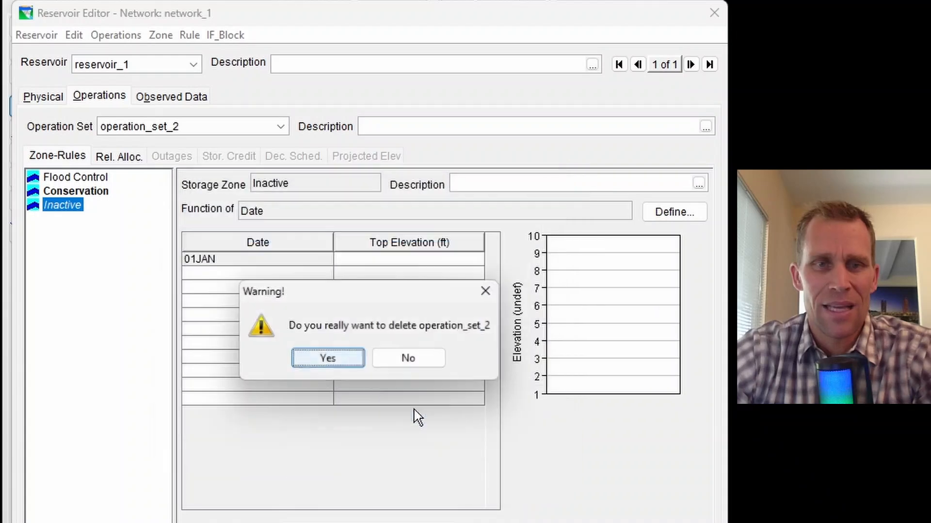
{"action": "left_click", "coordinate": [305, 357]}
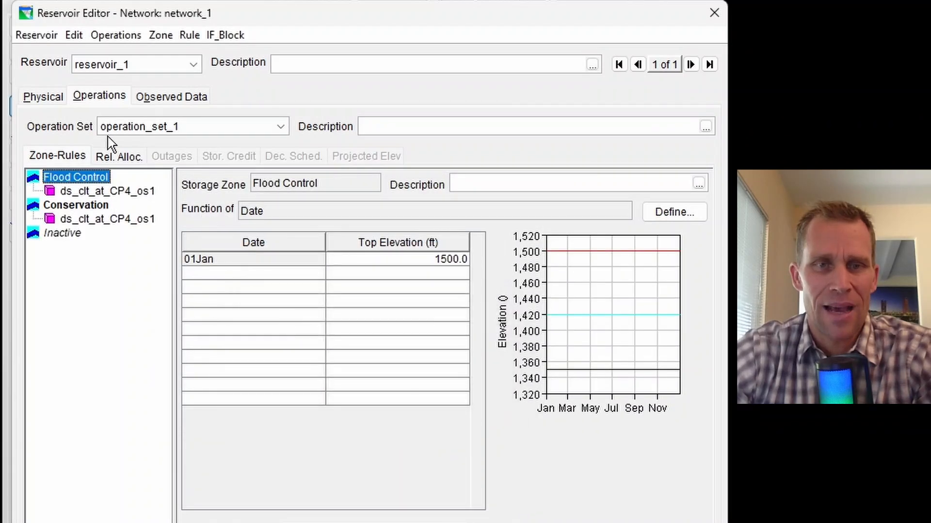
Duplicate operation_set_1 as a new operation set named operation_set_2
{"action": "left_click", "coordinate": [119, 128]}
{"action": "left_click", "coordinate": [119, 127]}
{"action": "left_click", "coordinate": [116, 34]}
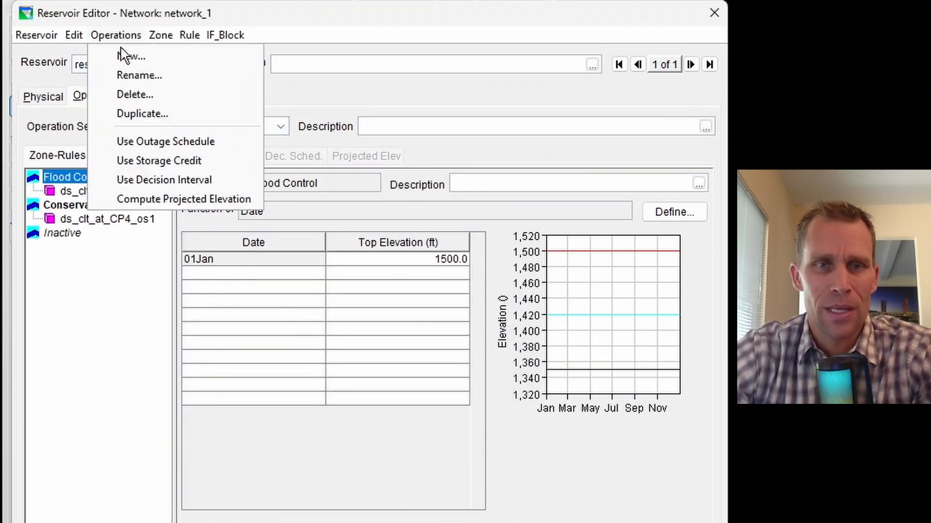
{"action": "left_click", "coordinate": [139, 113]}
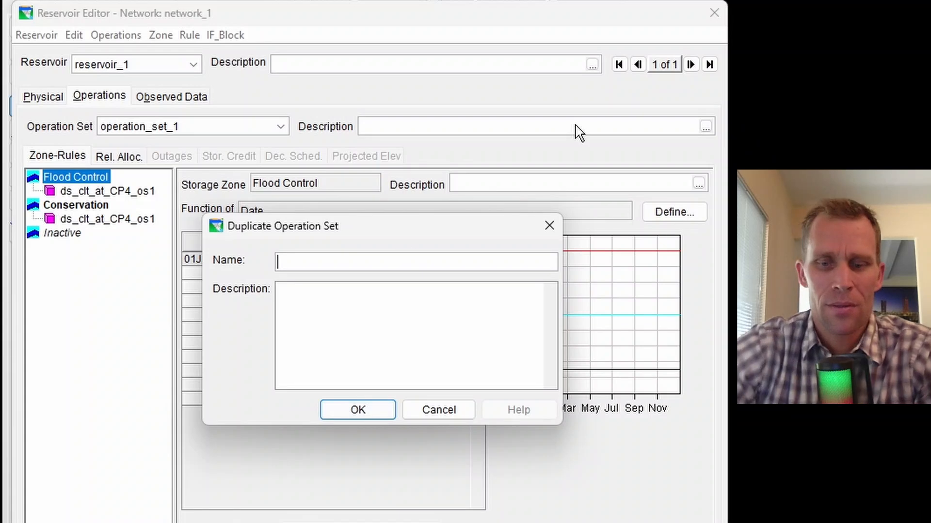
{"action": "type", "text": "operation_set_"}
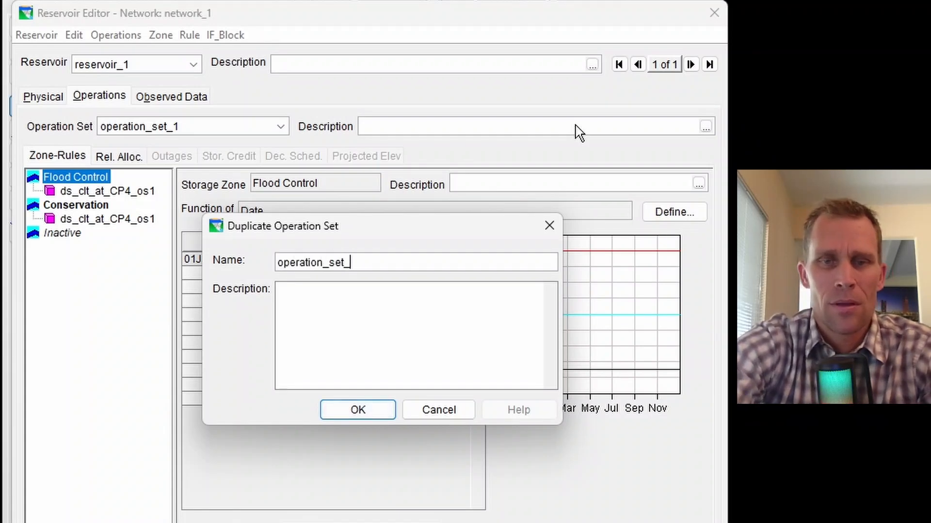
{"action": "type", "text": "2"}
{"action": "left_click", "coordinate": [384, 417]}
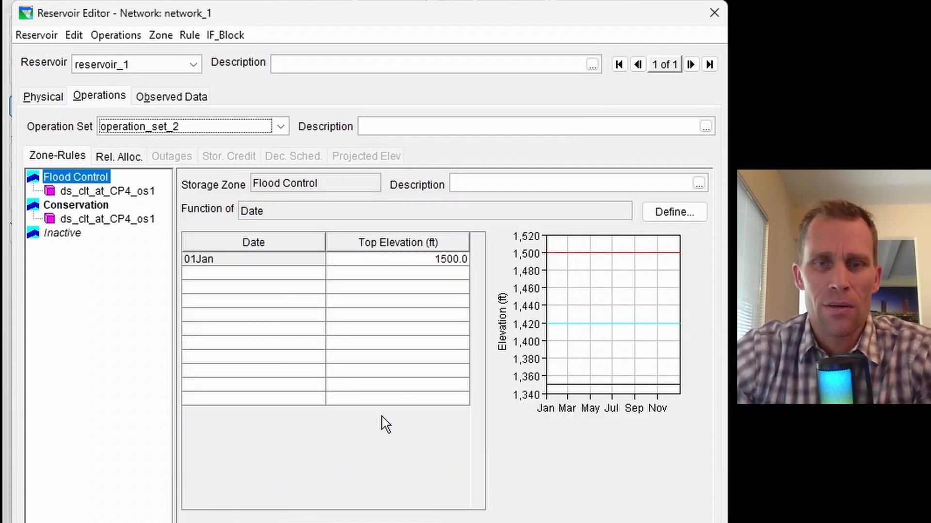
Remove the rule ds_clt_at_CP4_os1 from the Flood Control and Conservation zones of operation_set_2
{"action": "left_click", "coordinate": [102, 219]}
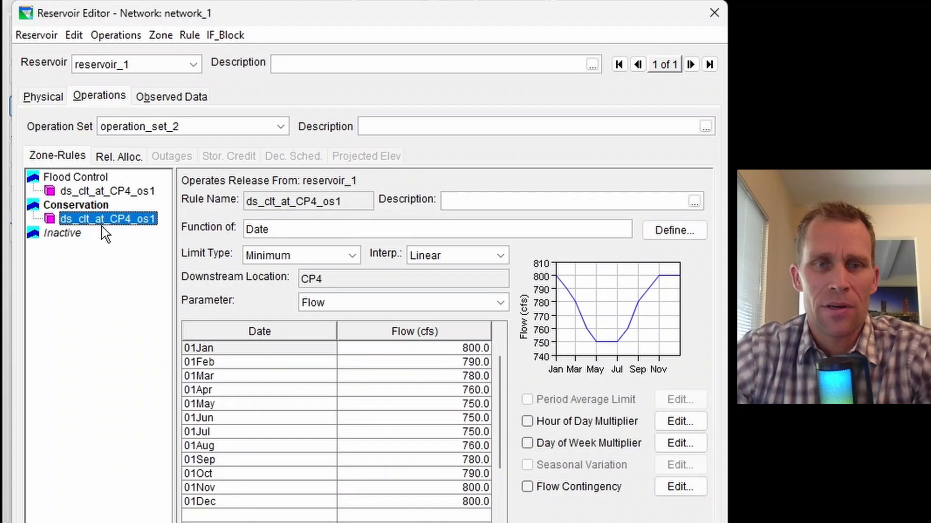
{"action": "right_click", "coordinate": [98, 193]}
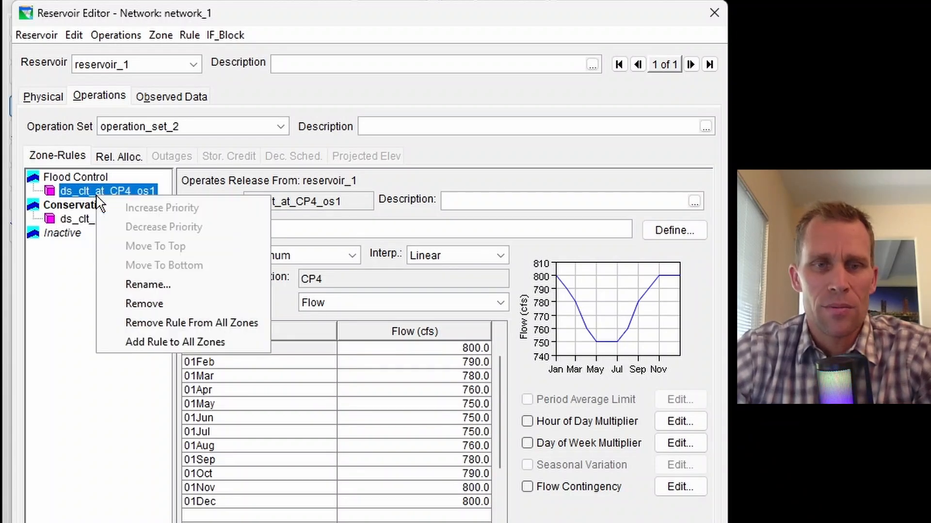
{"action": "left_click", "coordinate": [147, 304]}
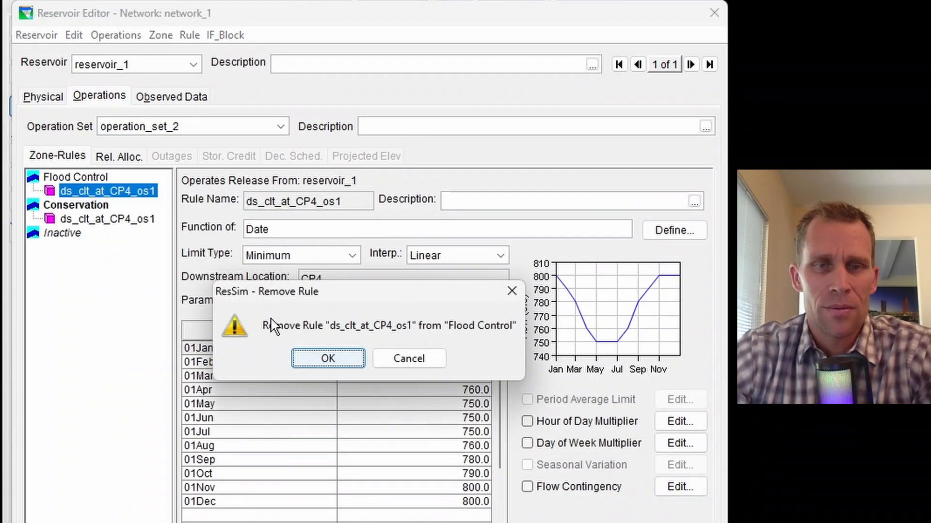
{"action": "left_click", "coordinate": [330, 357]}
{"action": "left_click", "coordinate": [119, 206]}
{"action": "right_click", "coordinate": [116, 208]}
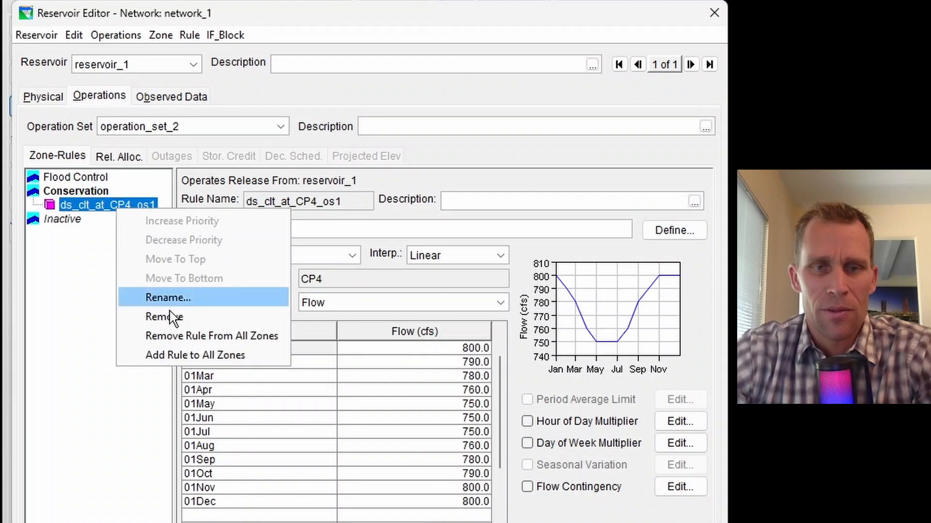
{"action": "left_click", "coordinate": [190, 339]}
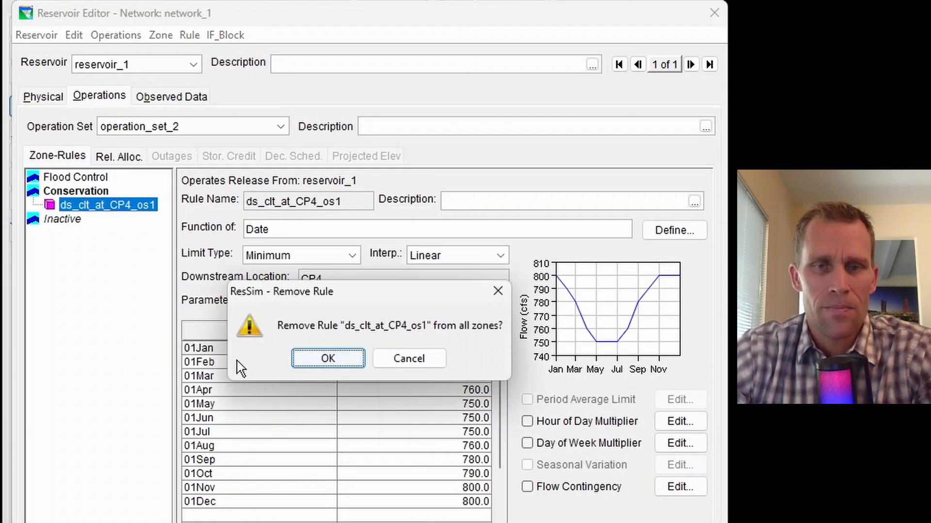
{"action": "left_click", "coordinate": [317, 362]}
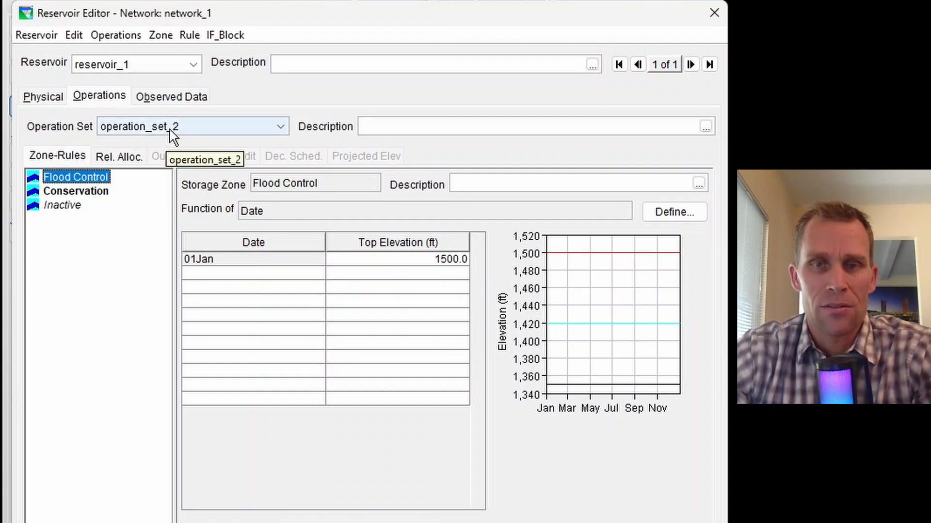
Add a Downstream Control Function rule named ds_ctl_at_CP4_os2 to the Flood Control zone, operating releases from reservoir_1 for downstream location CP4
{"action": "right_click", "coordinate": [82, 178]}
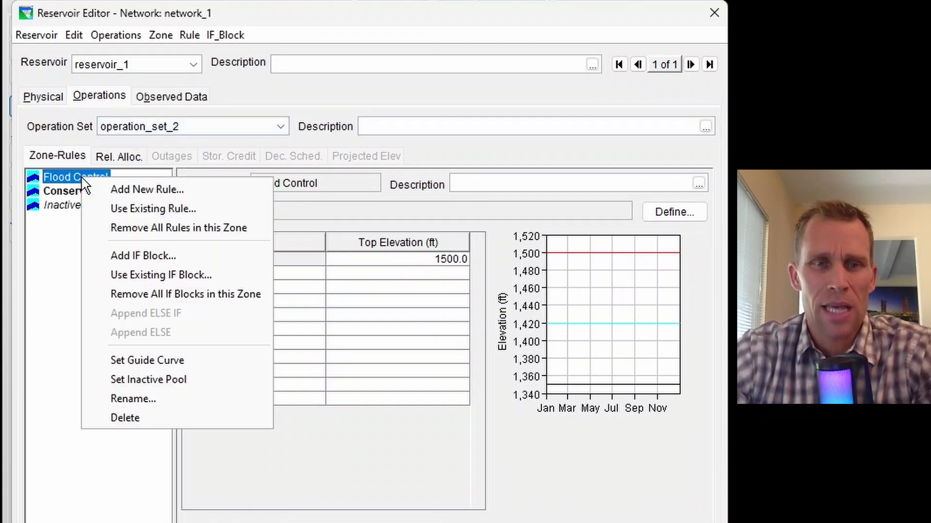
{"action": "left_click", "coordinate": [139, 191]}
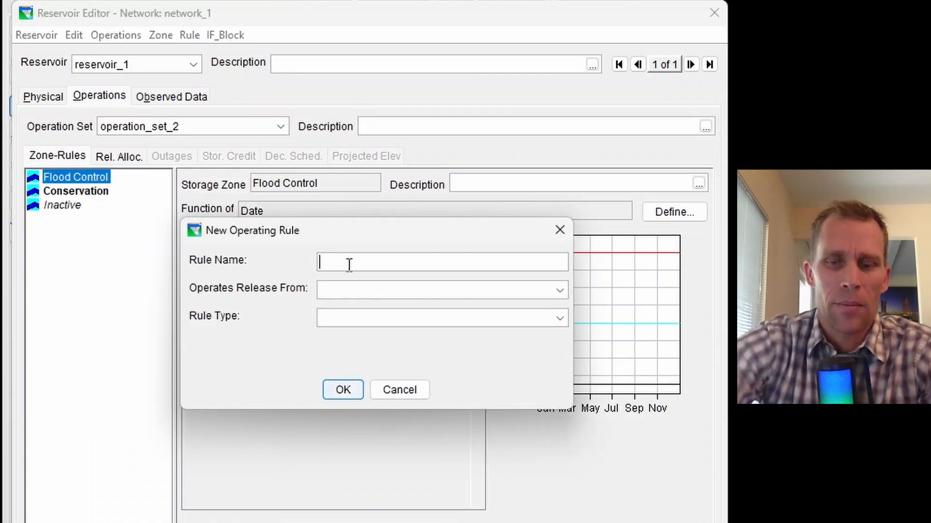
{"action": "type", "text": "ds_ctl_at_CP"}
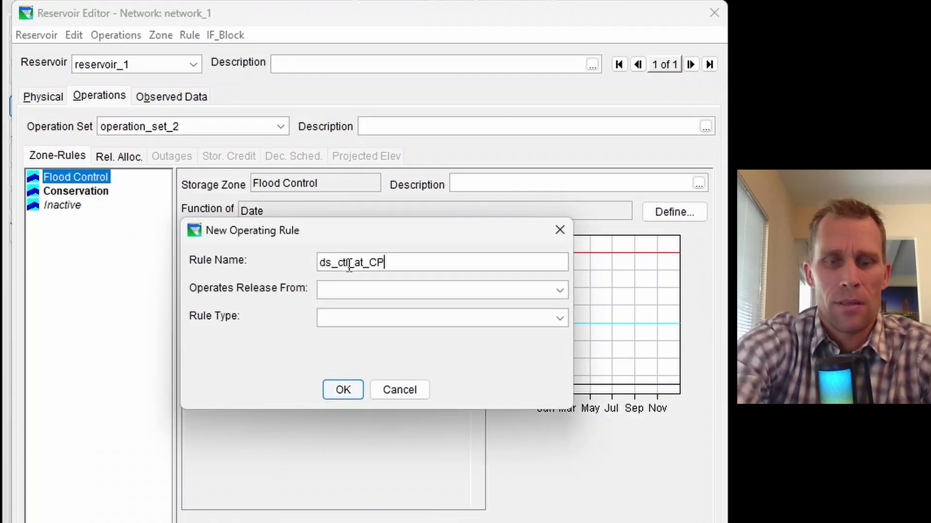
{"action": "type", "text": "4_op"}
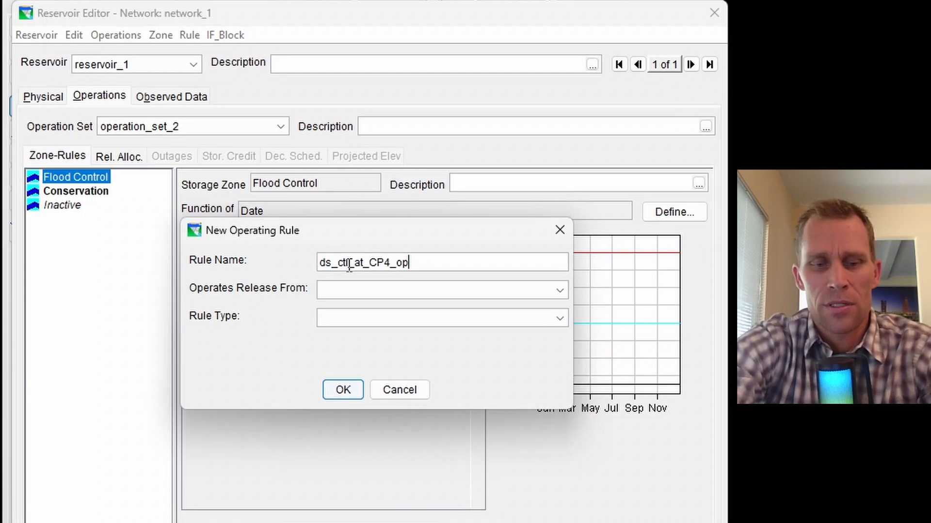
{"action": "key", "text": "BackSpace"}
{"action": "type", "text": "s2"}
{"action": "left_click", "coordinate": [361, 290]}
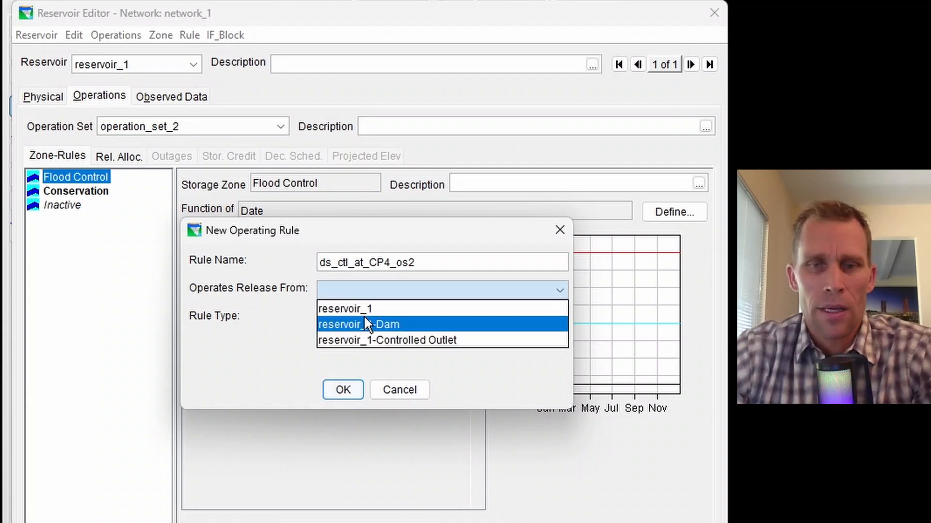
{"action": "left_click", "coordinate": [372, 310]}
{"action": "left_click", "coordinate": [377, 319]}
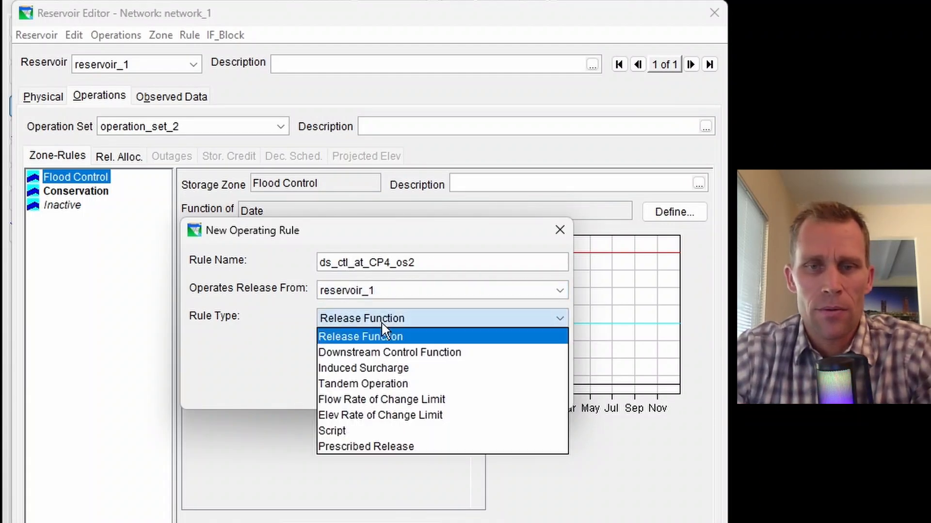
{"action": "left_click", "coordinate": [382, 352]}
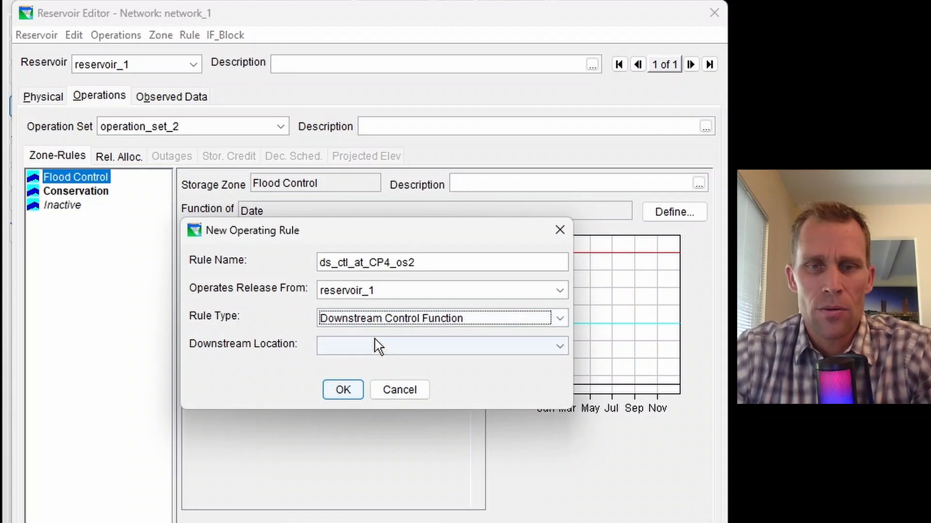
{"action": "left_click", "coordinate": [377, 345]}
{"action": "left_click", "coordinate": [348, 394]}
{"action": "left_click", "coordinate": [345, 391]}
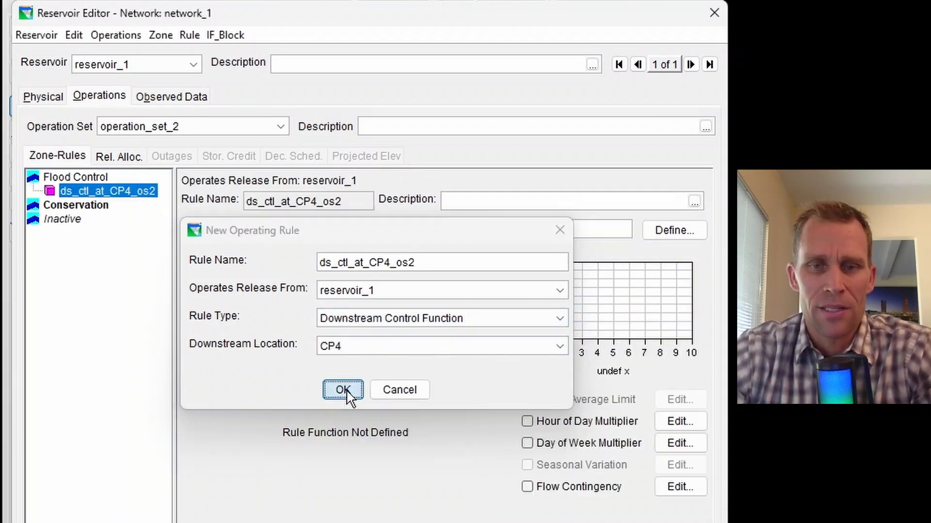
Set the ds_ctl_at_CP4_os2 rule's limit type to Minimum and define it as a function of Date
{"action": "right_click", "coordinate": [113, 195]}
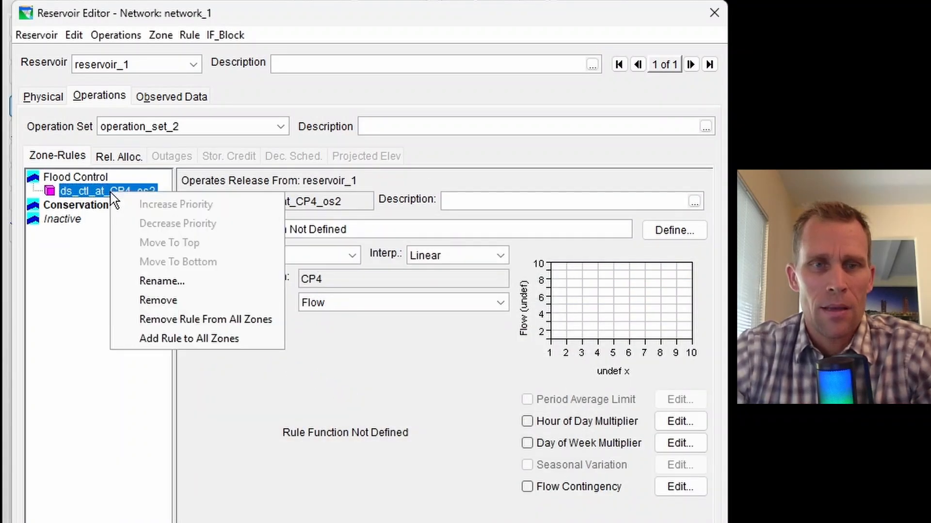
{"action": "left_click", "coordinate": [104, 205]}
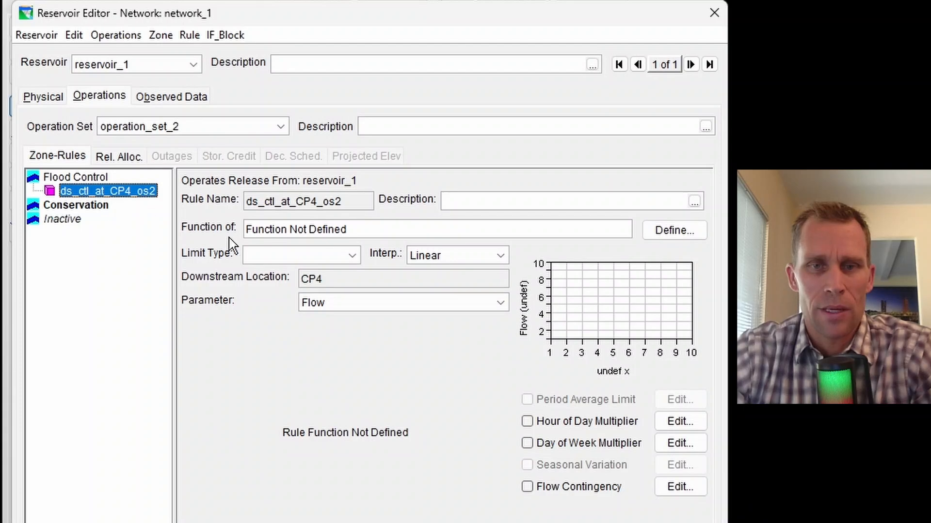
{"action": "left_click", "coordinate": [350, 257]}
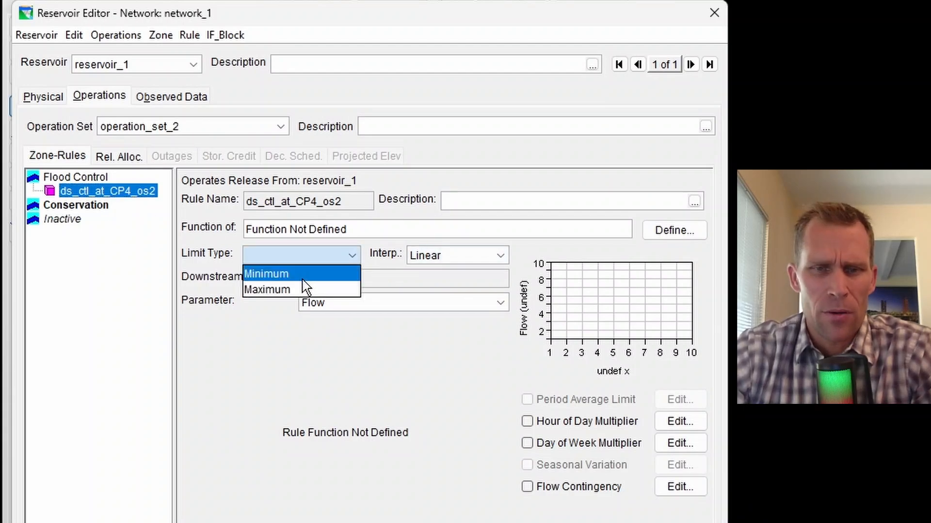
{"action": "left_click", "coordinate": [303, 280]}
{"action": "left_click", "coordinate": [660, 235]}
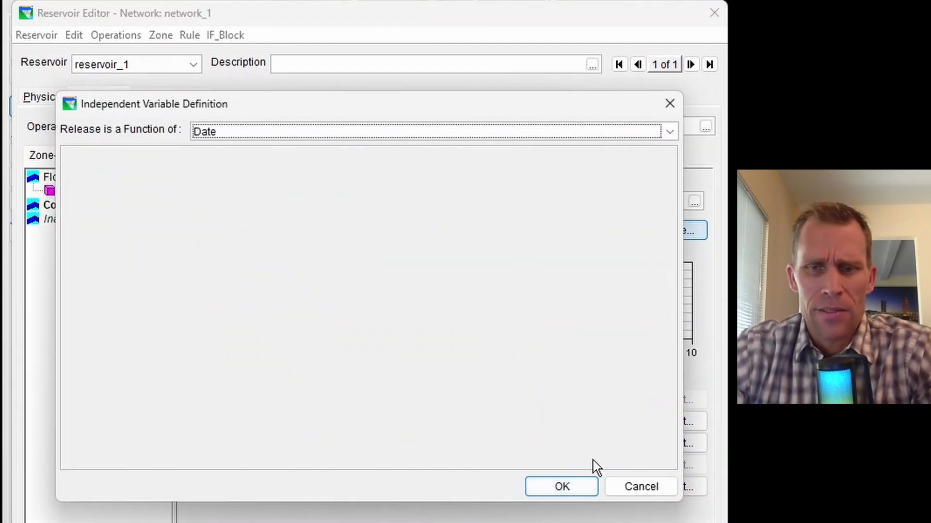
{"action": "left_click", "coordinate": [586, 489]}
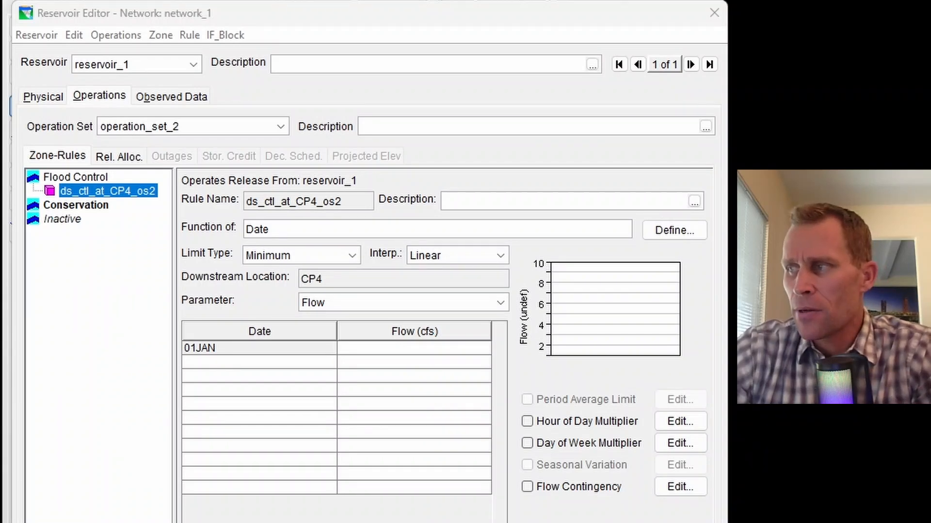
Enter monthly flows from January to December of 800, 850, 1000, 1100, 1200, 1150, 1000, 950, 800, 750, 700 and 750 cfs, with Step interpolation
{"action": "type", "text": "01JAN\t800.0 01Feb\t850.0 01Mar\t1000.0 01Apr\t1100.0 01May\t1200.0 01Jun\t1150.0 01Jul\t1000.0 01Aug\t950.0 01Sep\t800.0 01Oct\t750.0 01Nov\t700.0 01Dec\t750.0"}
{"action": "left_click", "coordinate": [424, 303]}
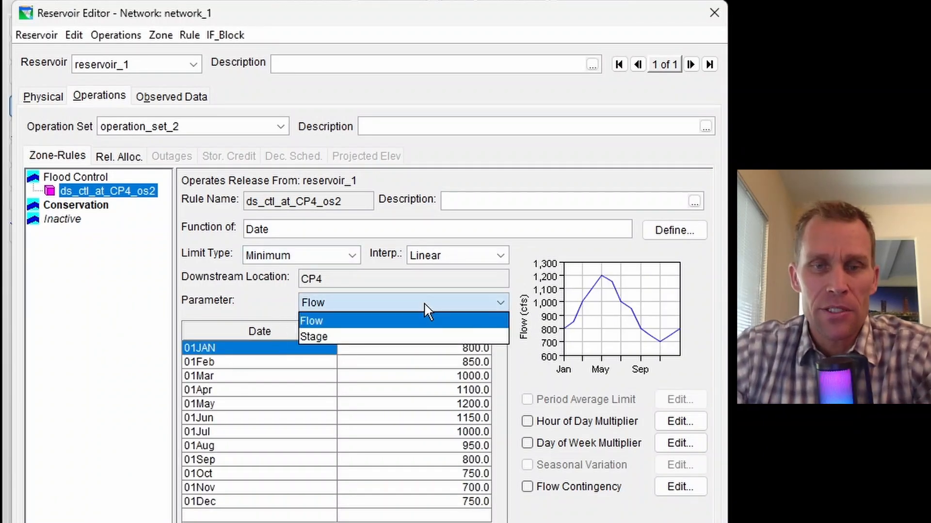
{"action": "left_click", "coordinate": [489, 257]}
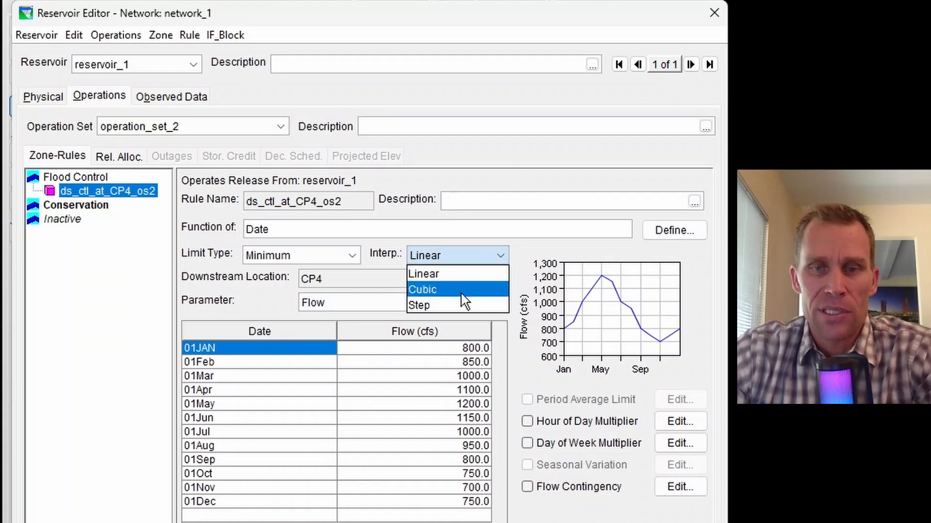
{"action": "left_click", "coordinate": [460, 306]}
Enlarge the release function plot, compare its monthly steps with the flow table, and close the plot
{"action": "double_click", "coordinate": [599, 310]}
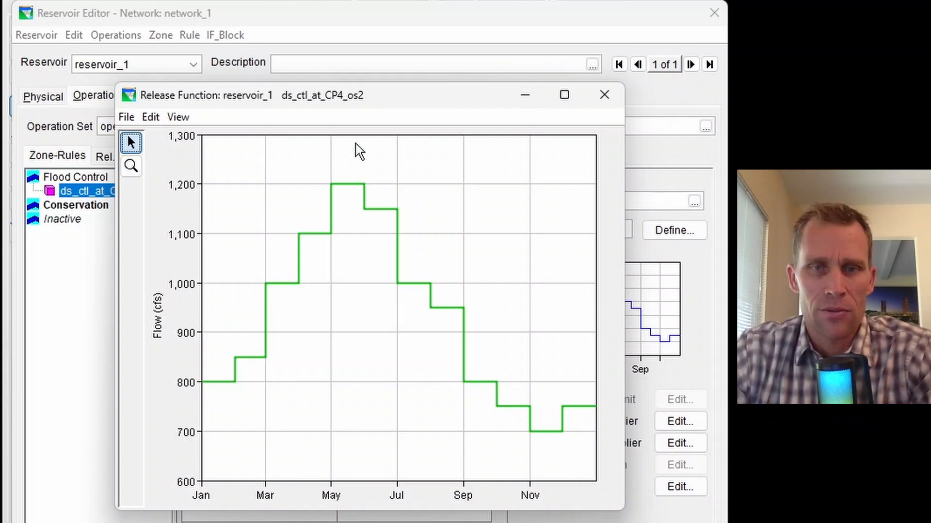
{"action": "left_click_drag", "start_coordinate": [372, 92], "coordinate": [761, 126]}
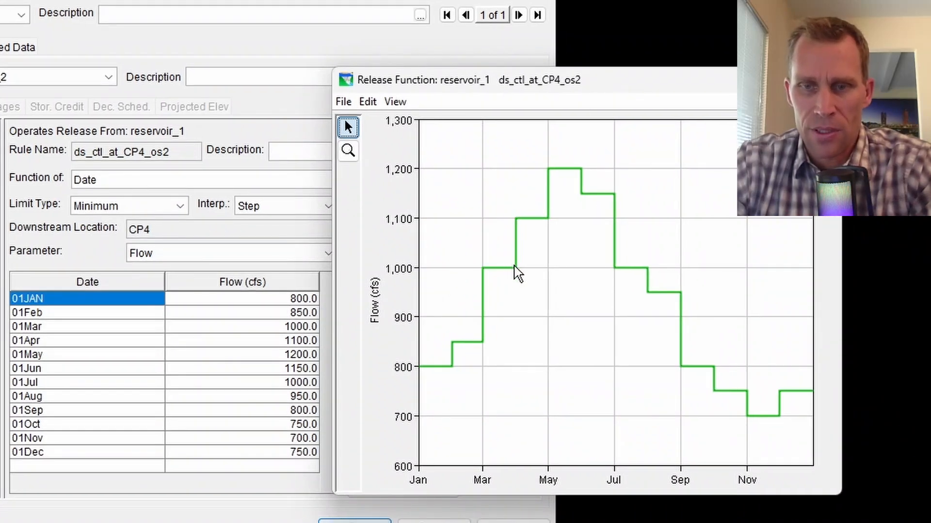
{"action": "mouse_move", "coordinate": [516, 273]}
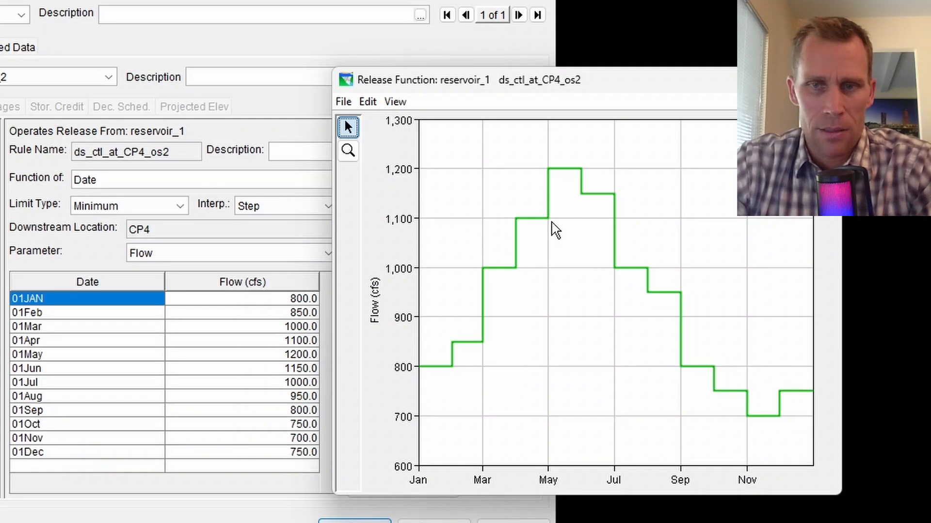
{"action": "mouse_move", "coordinate": [547, 220]}
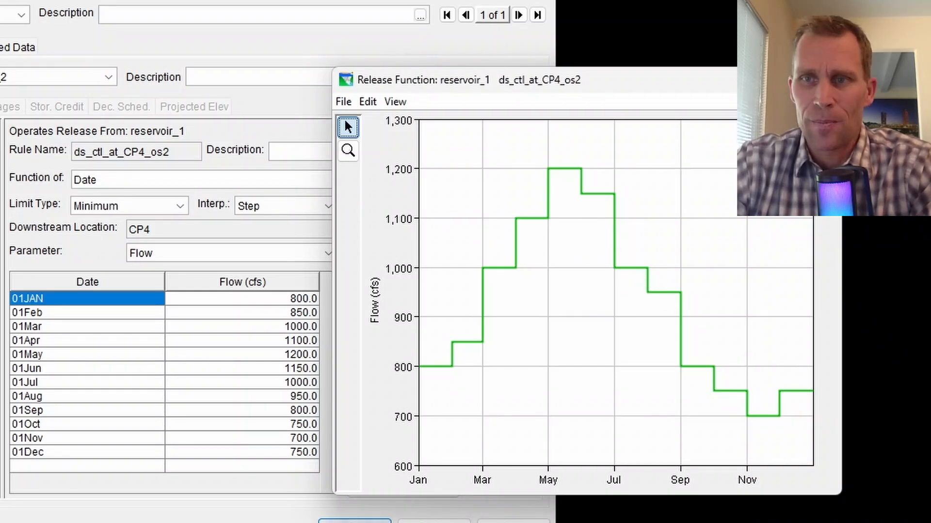
{"action": "left_click", "coordinate": [828, 79]}
Add the rule ds_ctl_at_CP4_os2 to all zones of operation_set_2
{"action": "right_click", "coordinate": [48, 177]}
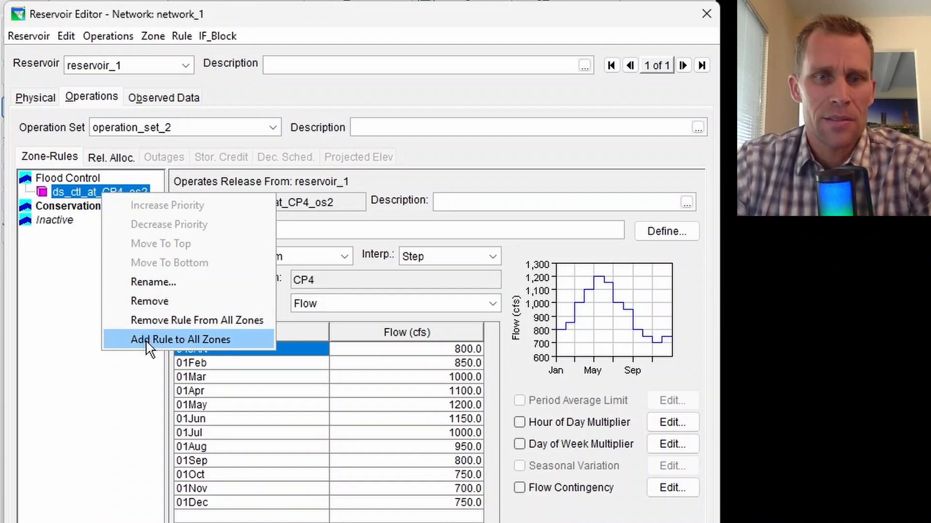
{"action": "left_click", "coordinate": [152, 340]}
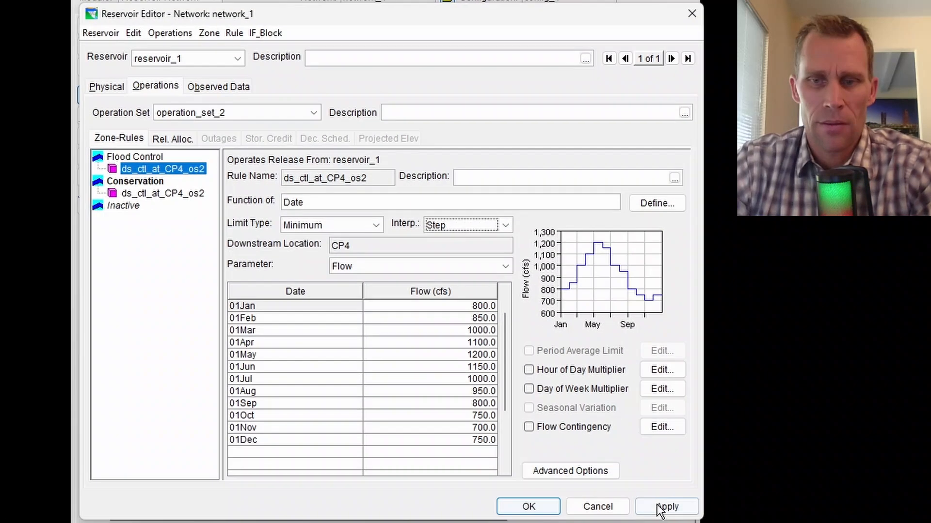
Apply the changes to reservoir_1, close its editor, and save network_1
{"action": "left_click", "coordinate": [661, 509]}
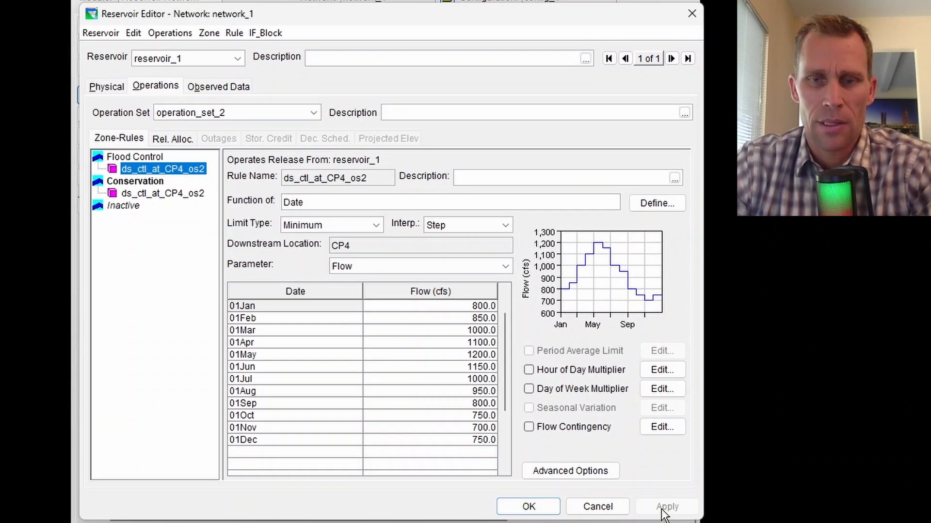
{"action": "left_click", "coordinate": [504, 505]}
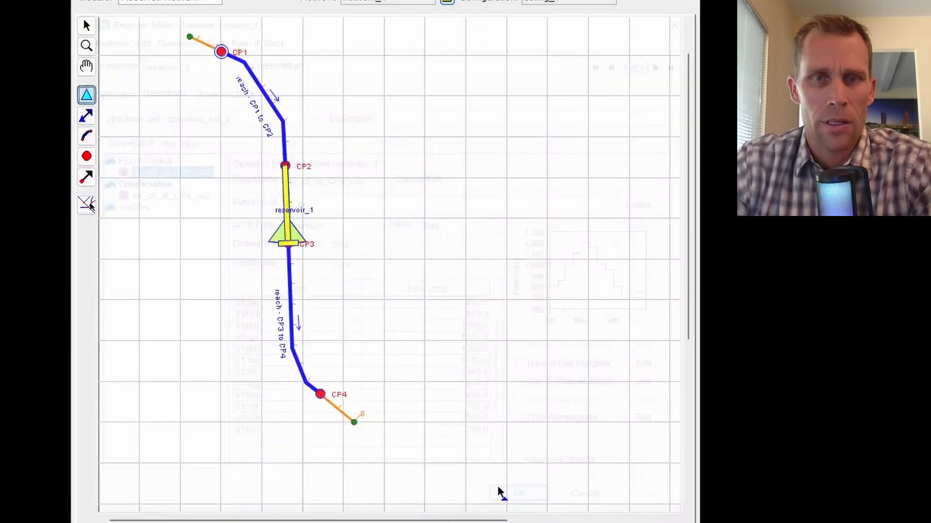
{"action": "left_click", "coordinate": [114, 39]}
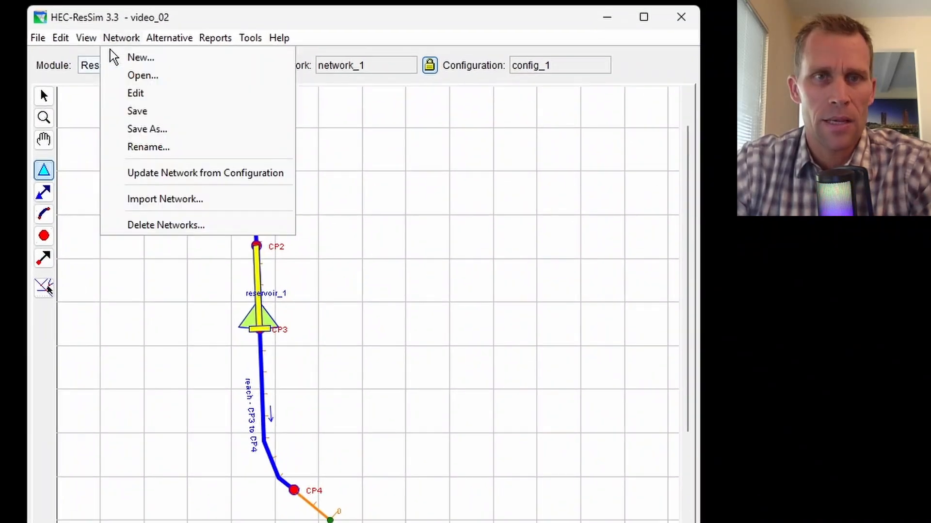
{"action": "left_click", "coordinate": [129, 112]}
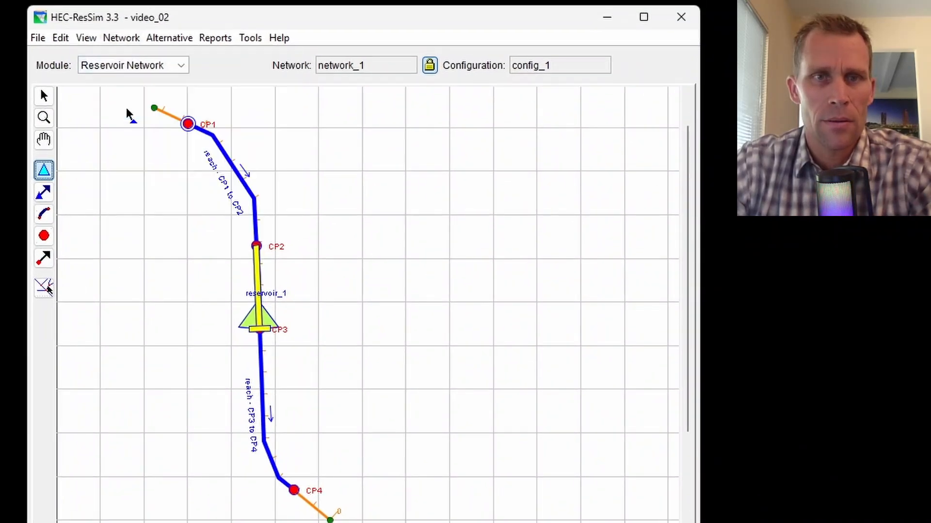
Create a new alternative named alt_2 on network_1 in configuration config_1
{"action": "left_click", "coordinate": [181, 38]}
{"action": "left_click", "coordinate": [181, 57]}
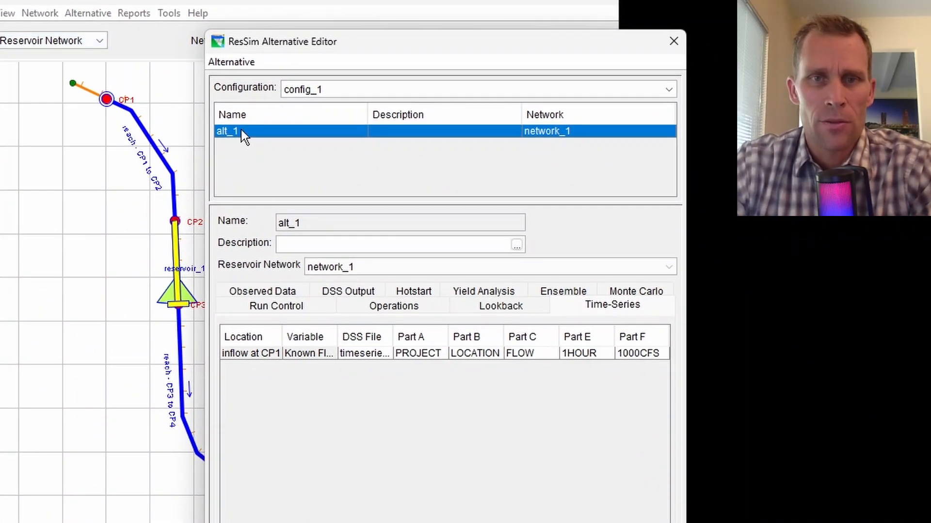
{"action": "left_click", "coordinate": [230, 63]}
{"action": "left_click", "coordinate": [235, 83]}
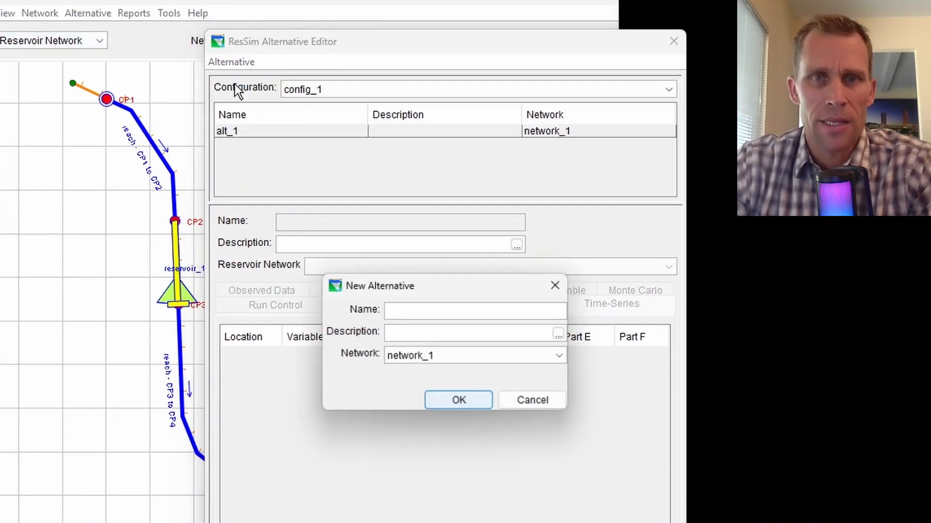
{"action": "type", "text": "alt_2"}
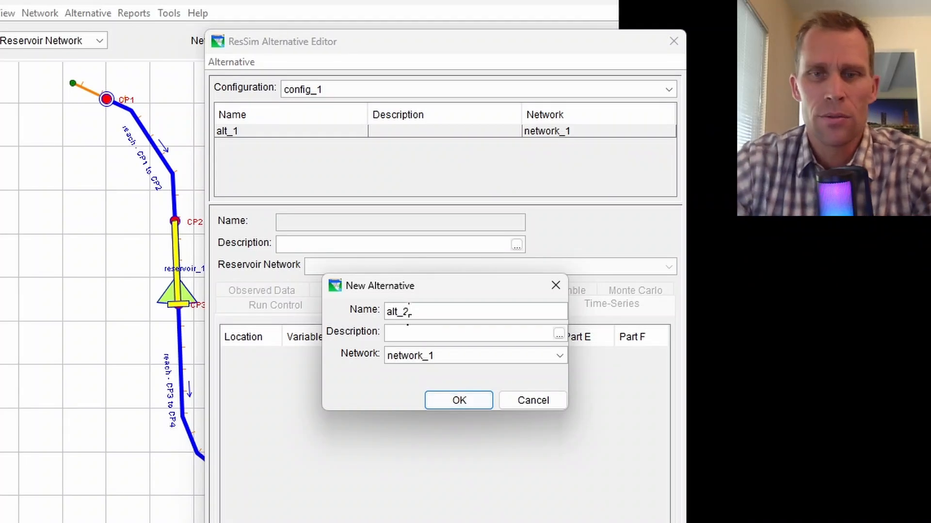
{"action": "left_click", "coordinate": [479, 404]}
Set alt_2's time step to 1 Hour and turn off Compute Unregulated Flows
{"action": "left_click", "coordinate": [342, 330]}
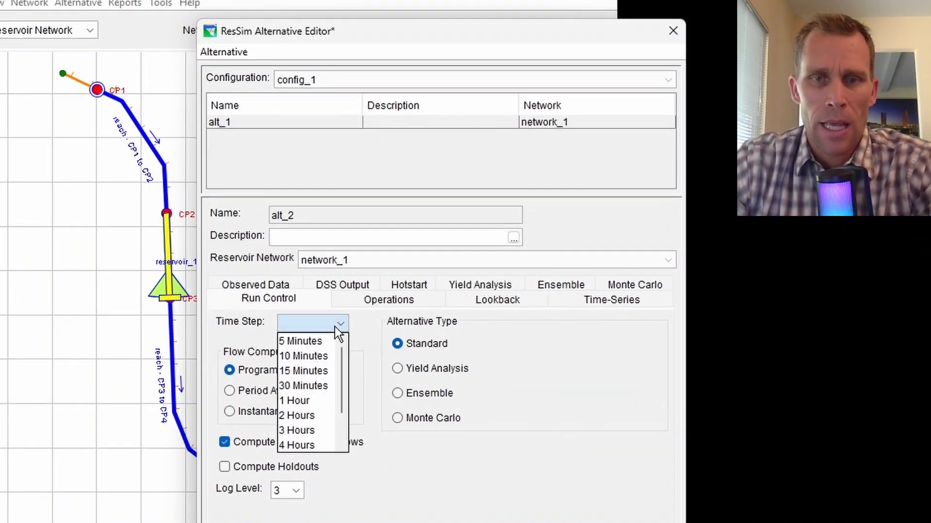
{"action": "left_click", "coordinate": [316, 402]}
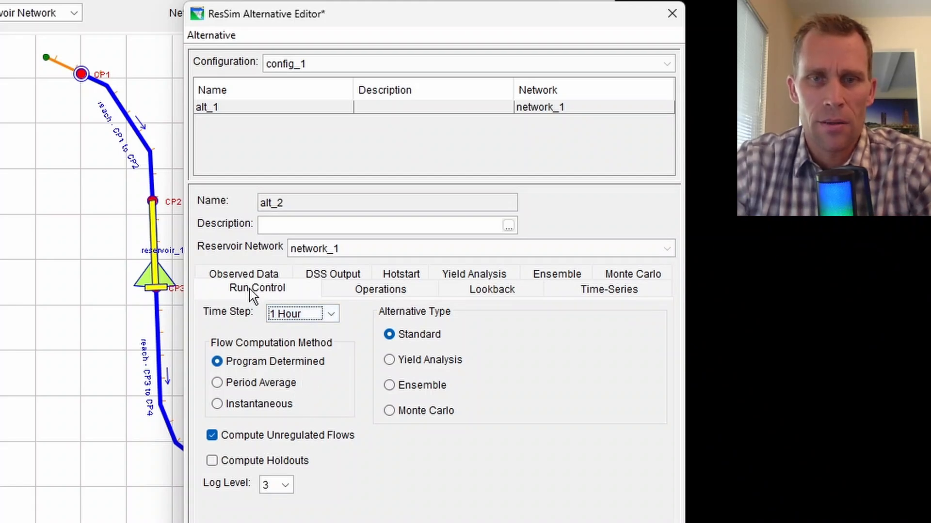
{"action": "left_click", "coordinate": [212, 436]}
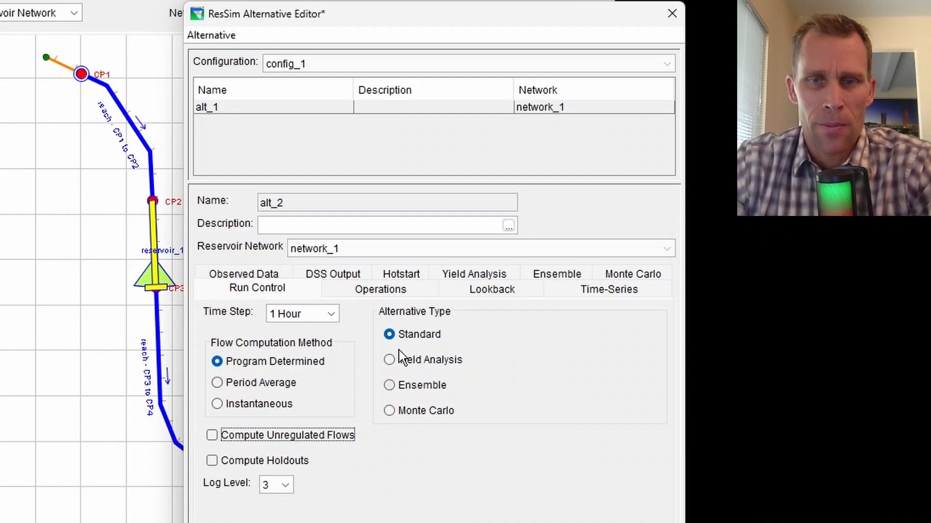
Assign operation_set_2 to reservoir_1 in alternative alt_2
{"action": "left_click", "coordinate": [393, 295]}
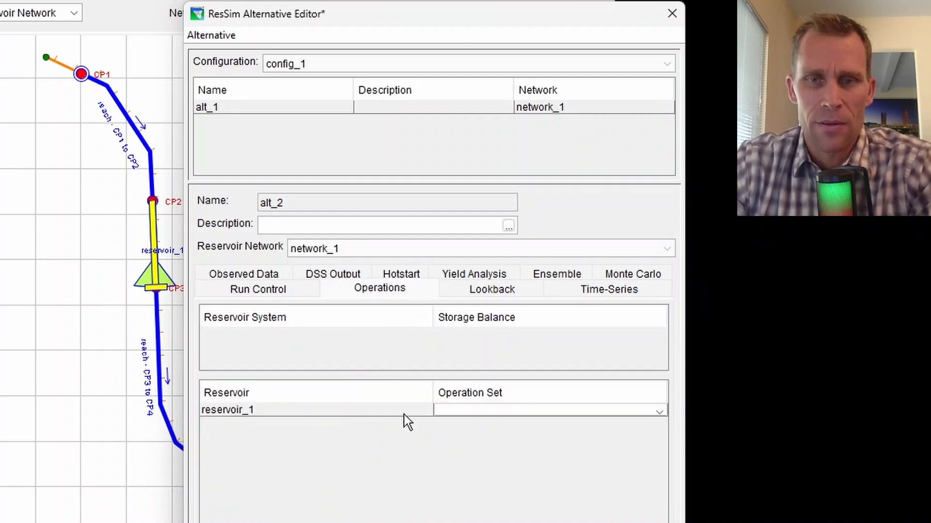
{"action": "left_click", "coordinate": [462, 411]}
{"action": "left_click", "coordinate": [491, 459]}
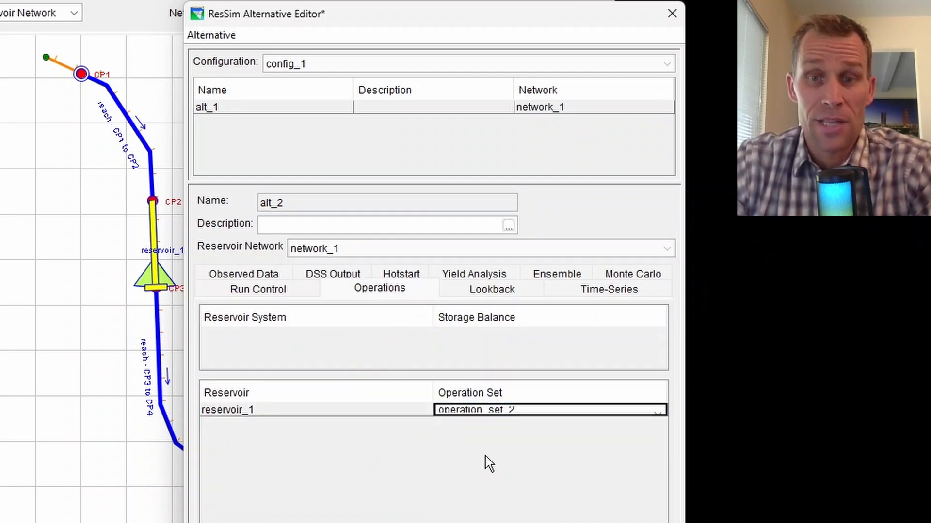
Enter alt_2's constant lookback defaults for reservoir_1: 1400 for pool elevation and 1000 for controlled release
{"action": "left_click", "coordinate": [477, 290]}
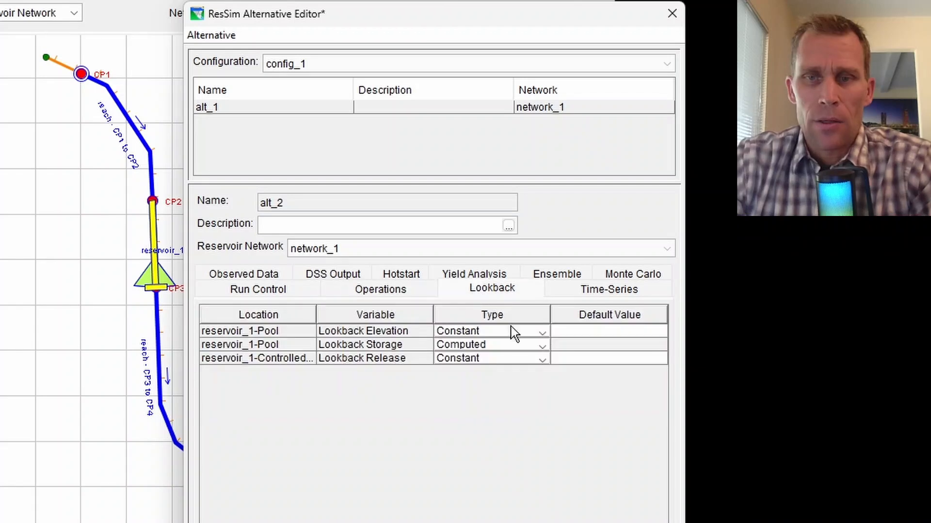
{"action": "left_click", "coordinate": [567, 329]}
{"action": "type", "text": "1400"}
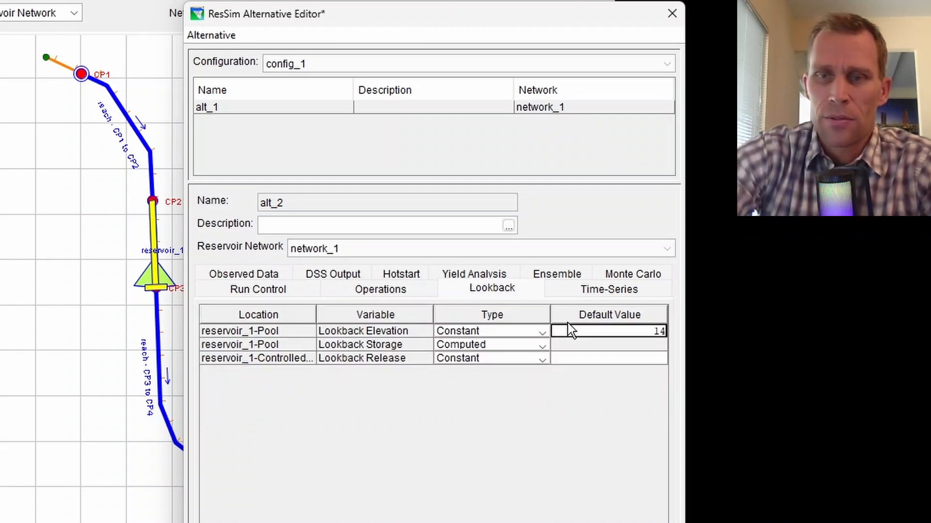
{"action": "key", "text": "Tab"}
{"action": "key", "text": "Right"}
{"action": "key", "text": "Right"}
{"action": "key", "text": "Down"}
{"action": "key", "text": "Right"}
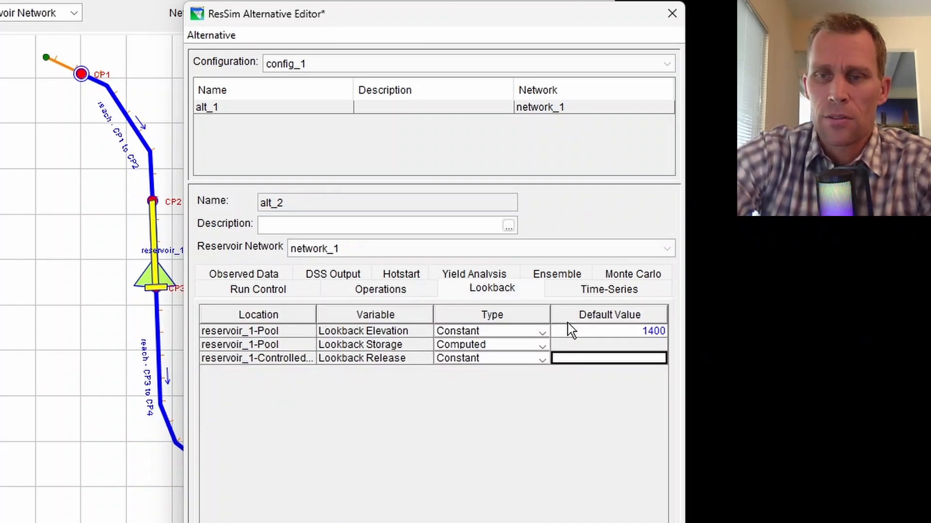
{"action": "type", "text": "1000"}
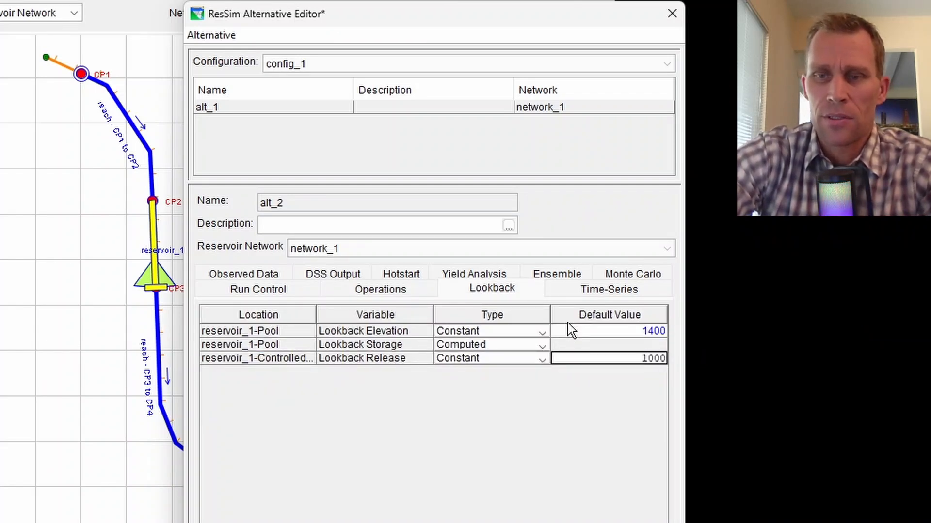
Change the default lookback elevation of the reservoir_1 pool to 1420
{"action": "left_click", "coordinate": [599, 335]}
{"action": "double_click", "coordinate": [601, 334]}
{"action": "type", "text": "1420"}
{"action": "key", "text": "Tab"}
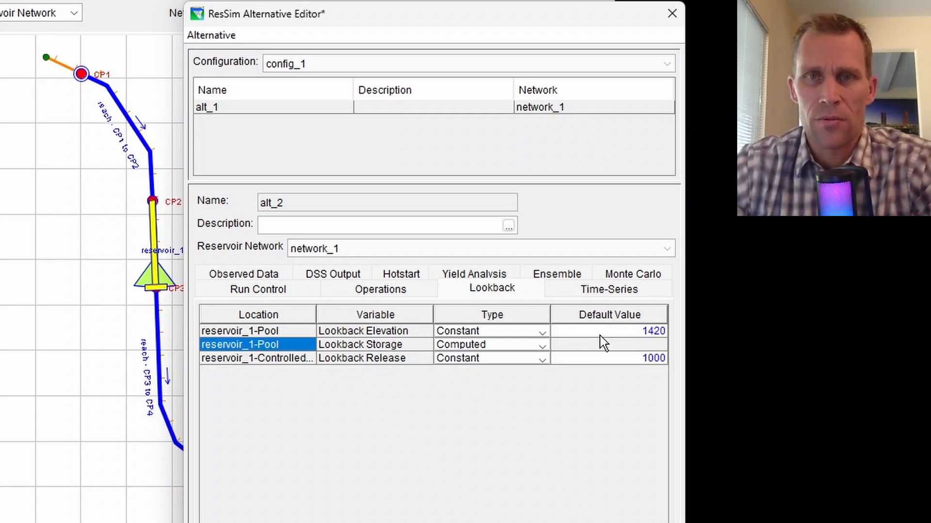
Link the inflow at CP1 to the hourly 1000CFS FLOW record in timeseries_data.dss
{"action": "left_click", "coordinate": [602, 289]}
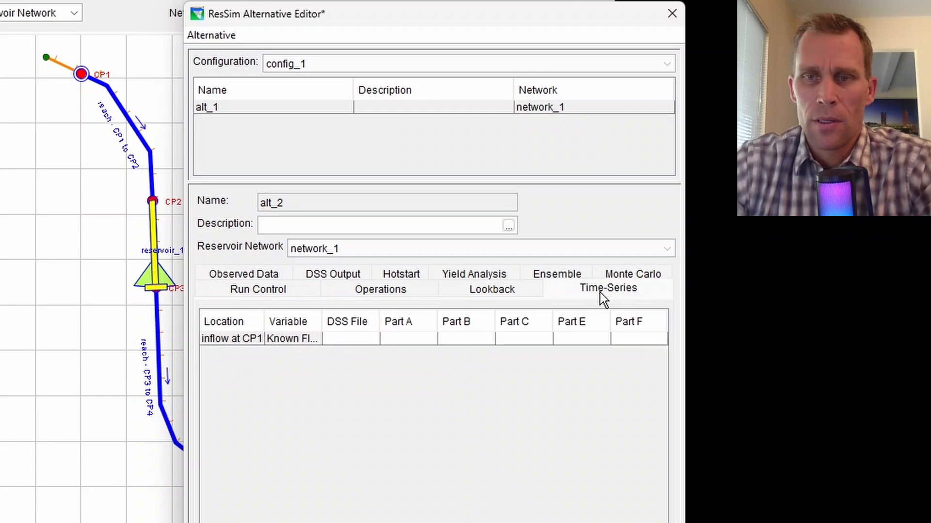
{"action": "left_click", "coordinate": [350, 339]}
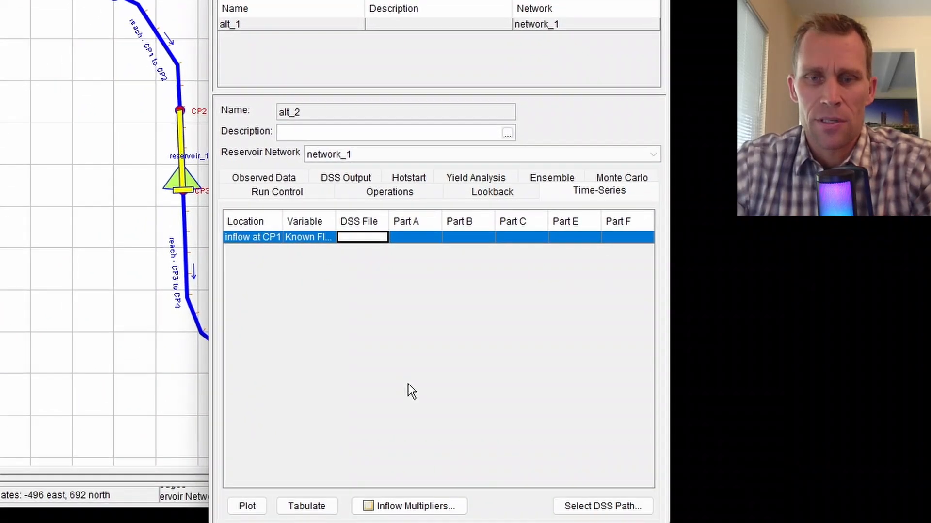
{"action": "left_click", "coordinate": [576, 501]}
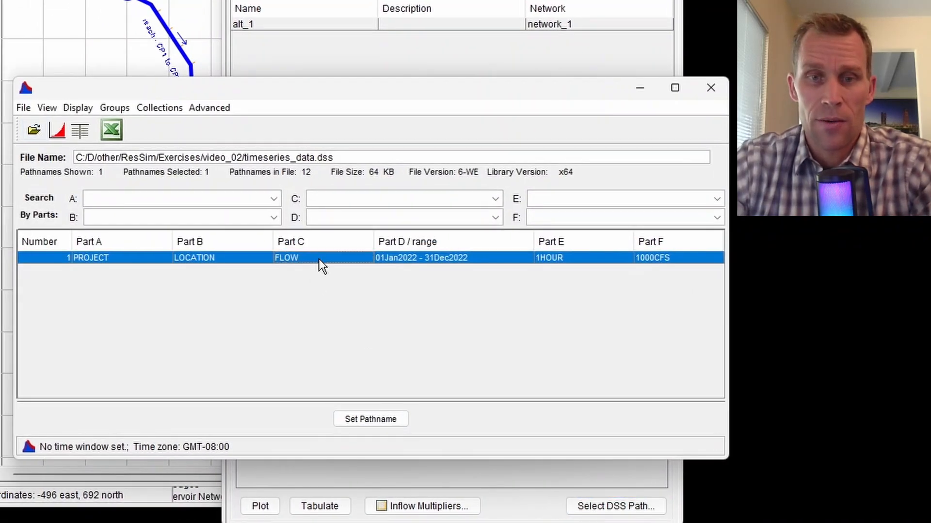
{"action": "left_click", "coordinate": [393, 420]}
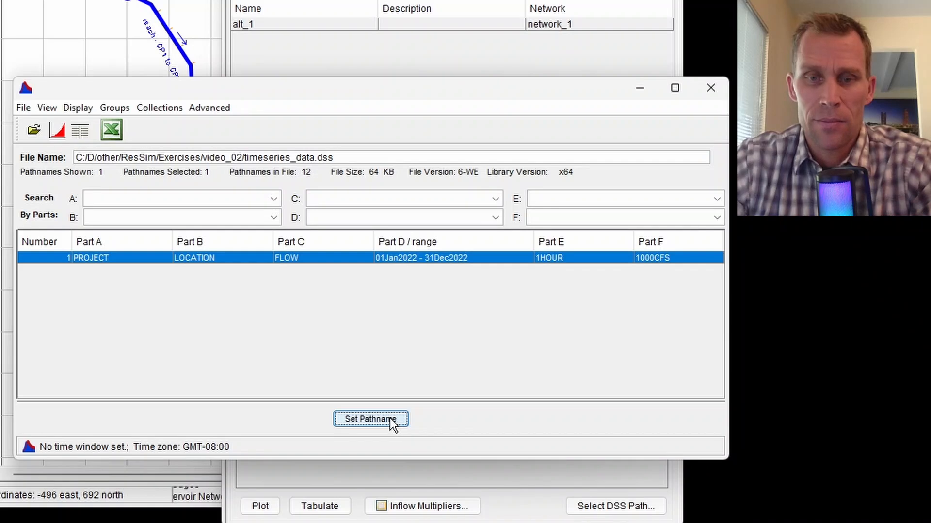
{"action": "left_click", "coordinate": [709, 89]}
Save alternative alt_2 and close the alternative editor
{"action": "left_click", "coordinate": [246, 34]}
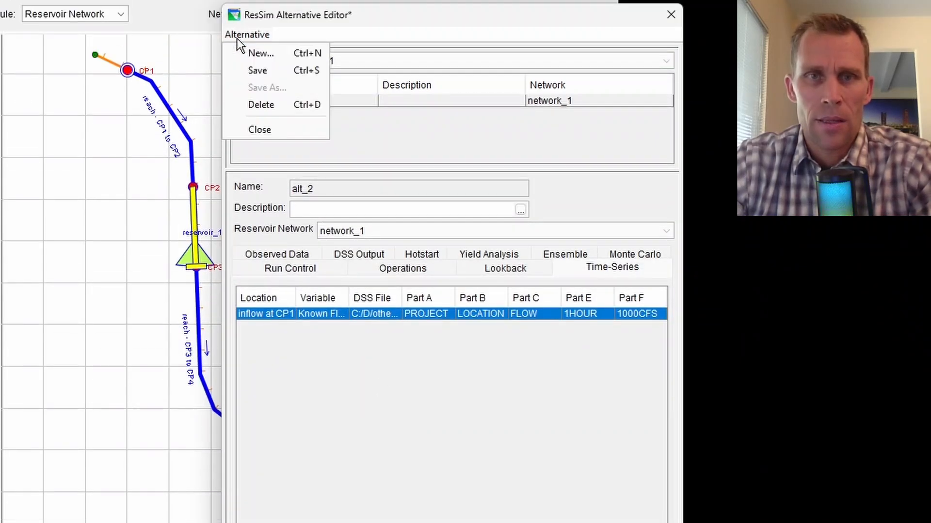
{"action": "left_click", "coordinate": [247, 71]}
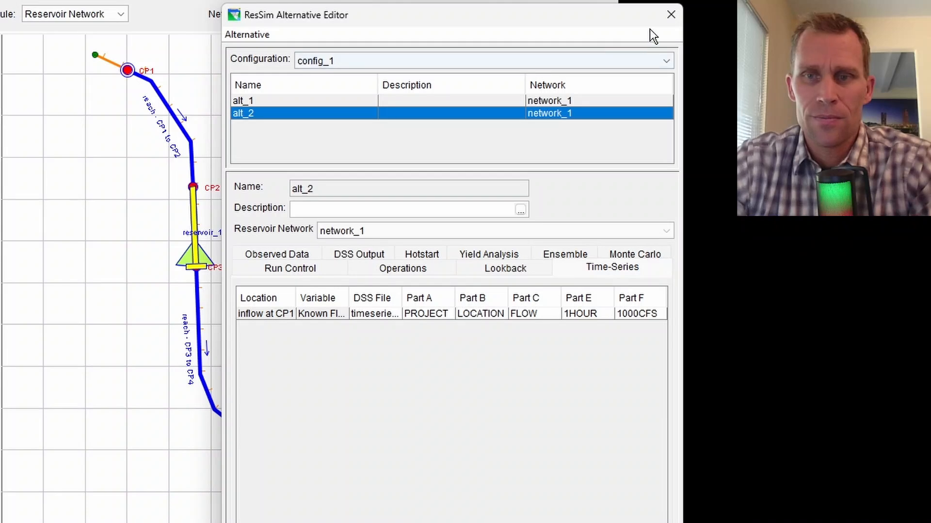
{"action": "left_click", "coordinate": [672, 15]}
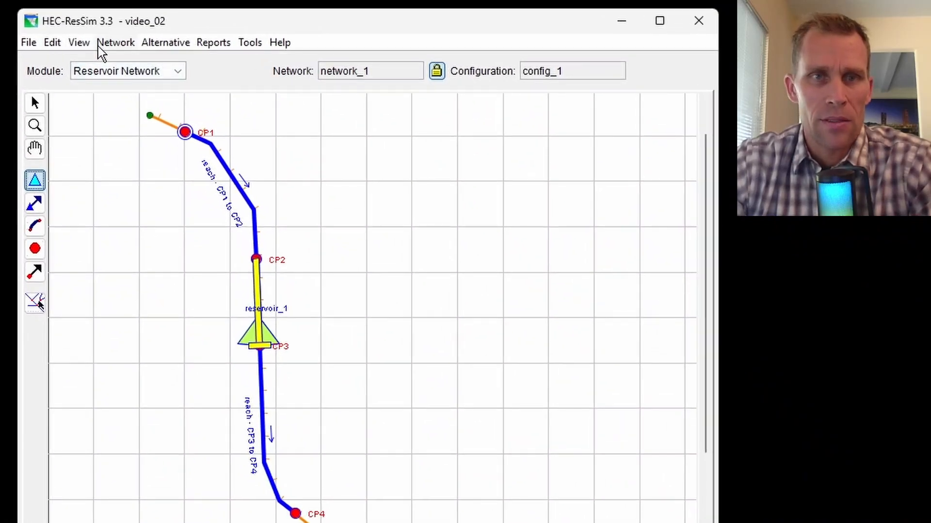
Switch to the Simulation module and include alternative alt_2 in simulation_1
{"action": "left_click", "coordinate": [114, 42]}
{"action": "left_click", "coordinate": [180, 73]}
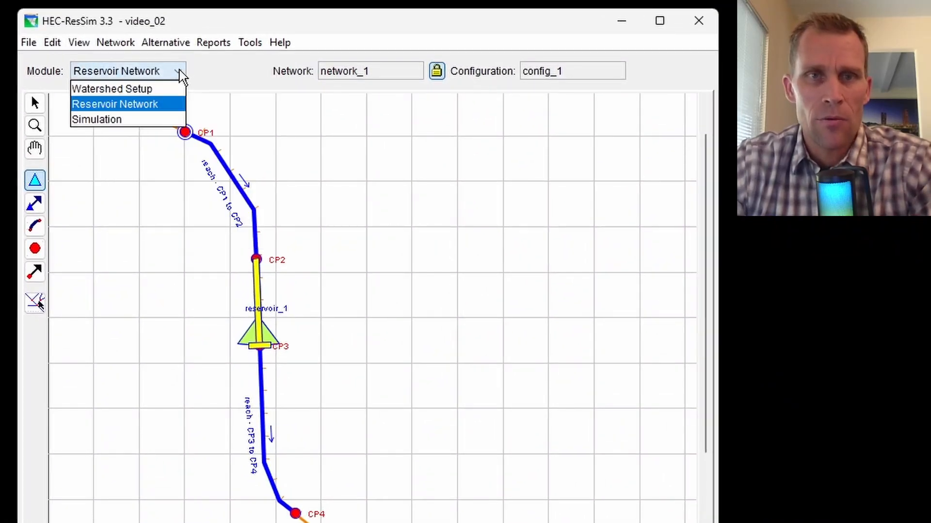
{"action": "left_click", "coordinate": [137, 122]}
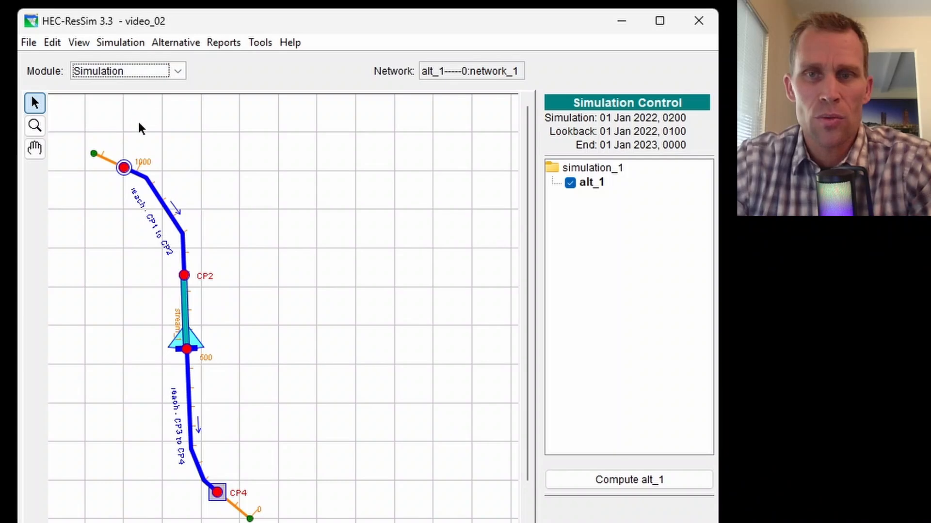
{"action": "left_click", "coordinate": [588, 171]}
{"action": "right_click", "coordinate": [587, 171]}
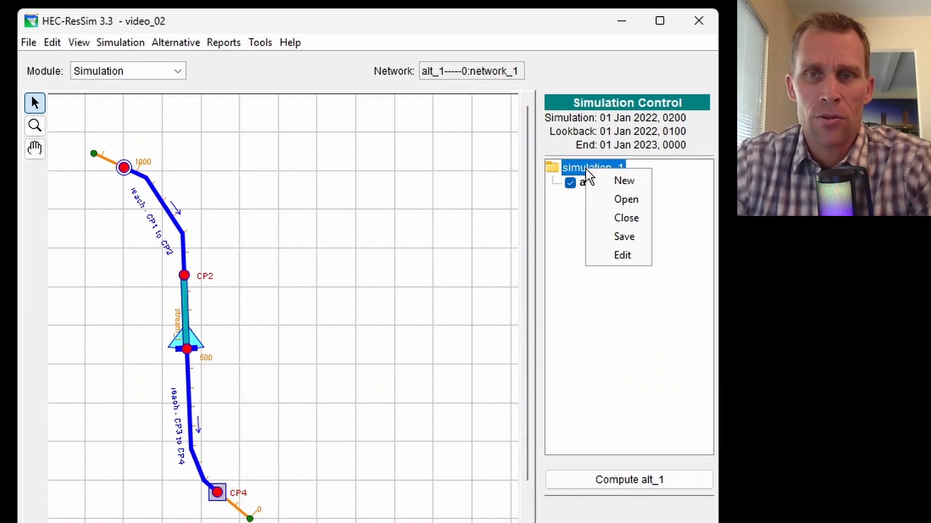
{"action": "left_click", "coordinate": [622, 256]}
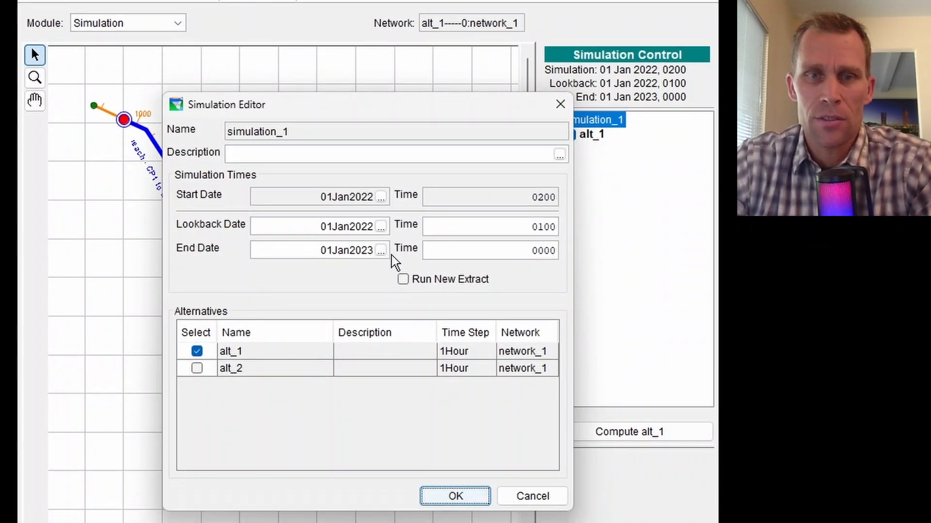
{"action": "left_click", "coordinate": [197, 416]}
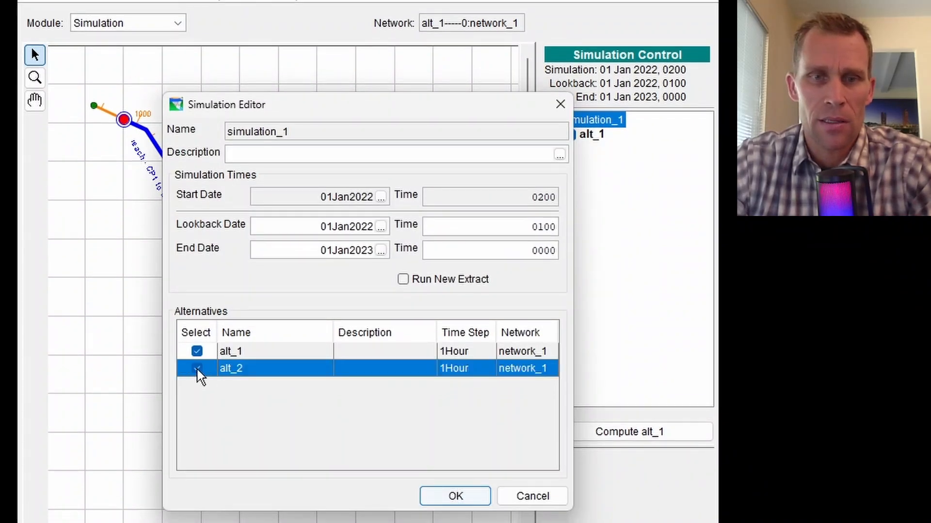
{"action": "left_click", "coordinate": [430, 495]}
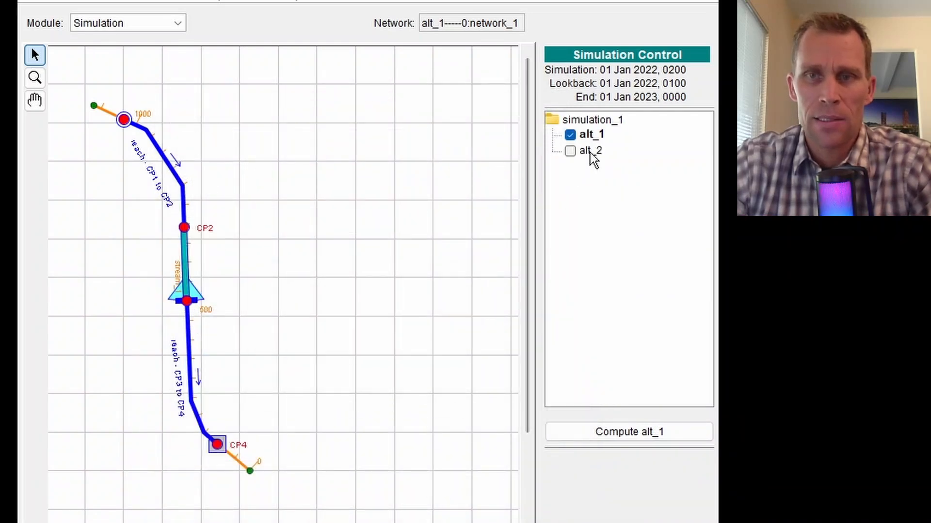
Make alt_2 the active alternative with alt_1 deselected, and compute it
{"action": "right_click", "coordinate": [592, 153]}
{"action": "left_click", "coordinate": [631, 216]}
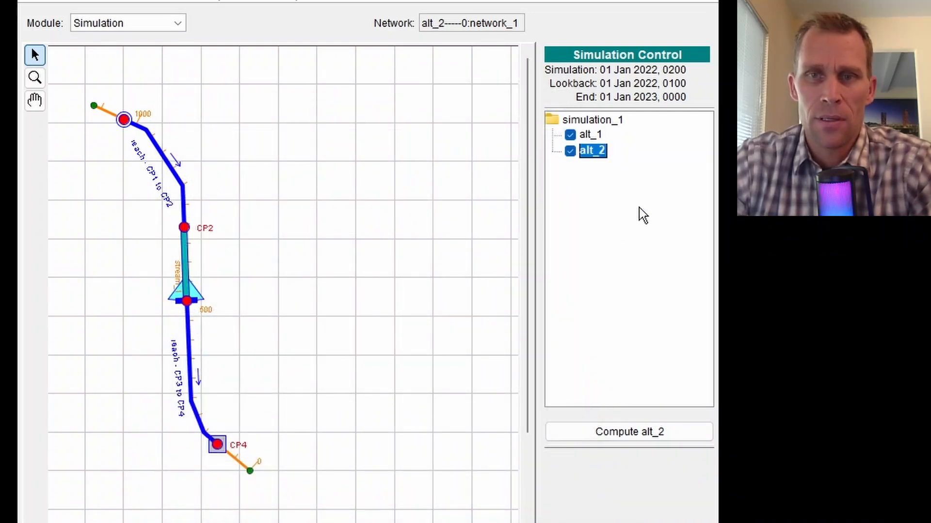
{"action": "left_click", "coordinate": [570, 136]}
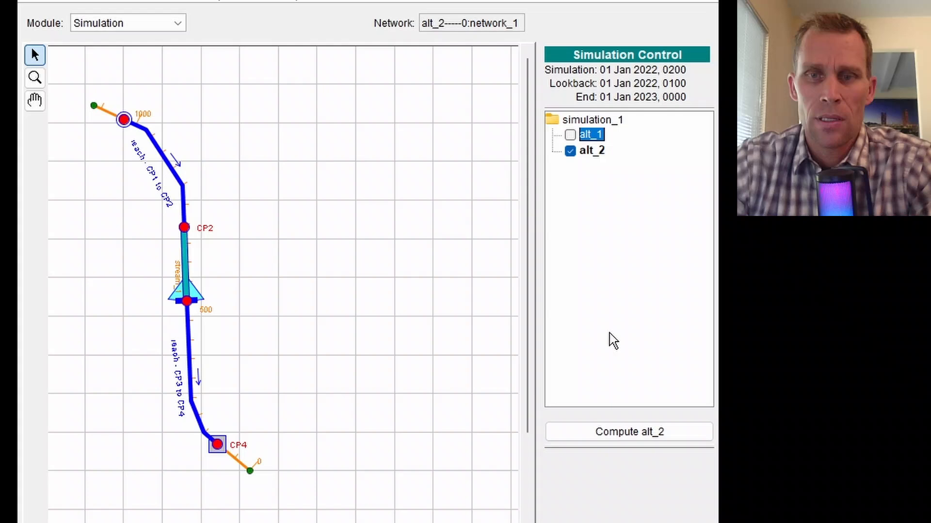
{"action": "left_click", "coordinate": [635, 436]}
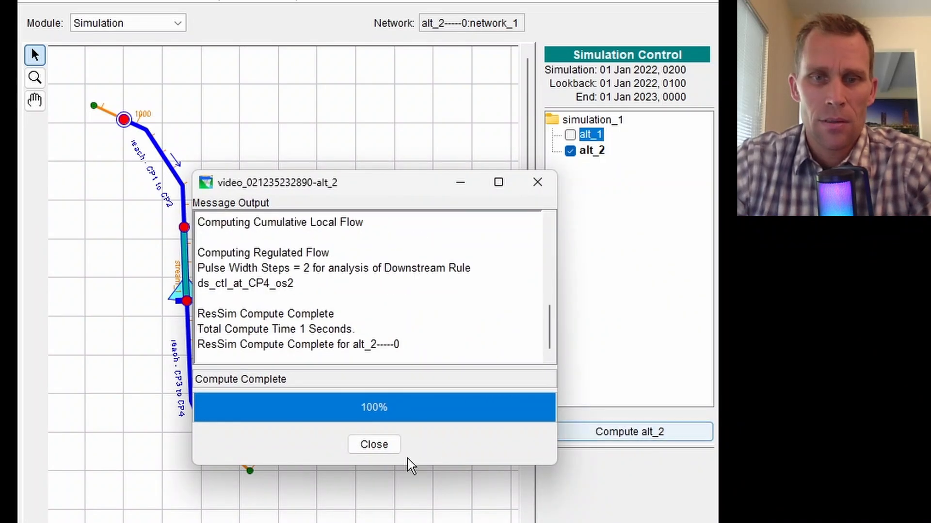
{"action": "left_click", "coordinate": [366, 443]}
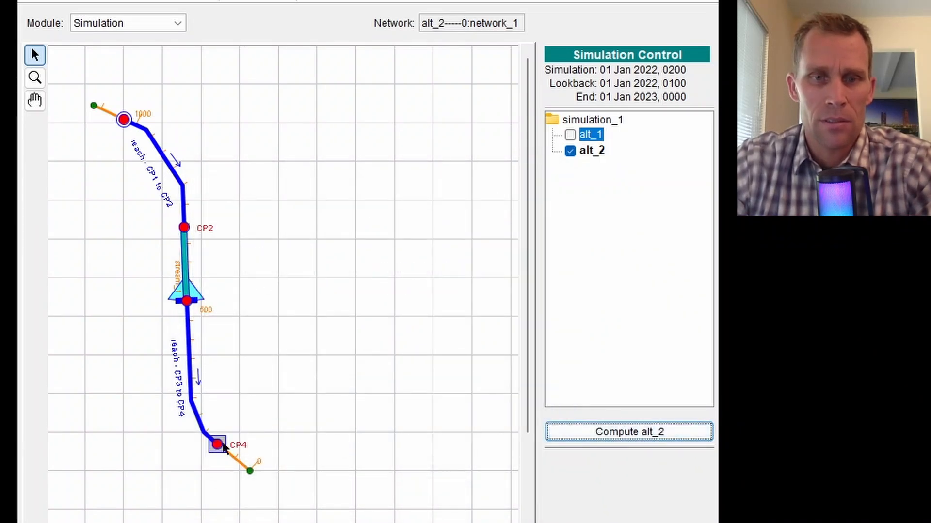
Plot the alt_2 results at junction CP4 and zoom in on the flows from about February to September 2022
{"action": "right_click", "coordinate": [222, 447]}
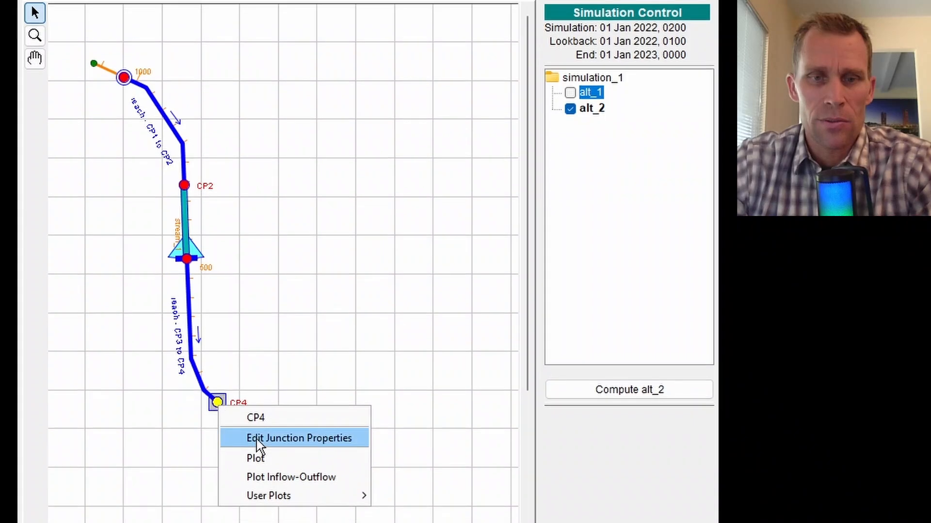
{"action": "left_click", "coordinate": [260, 459]}
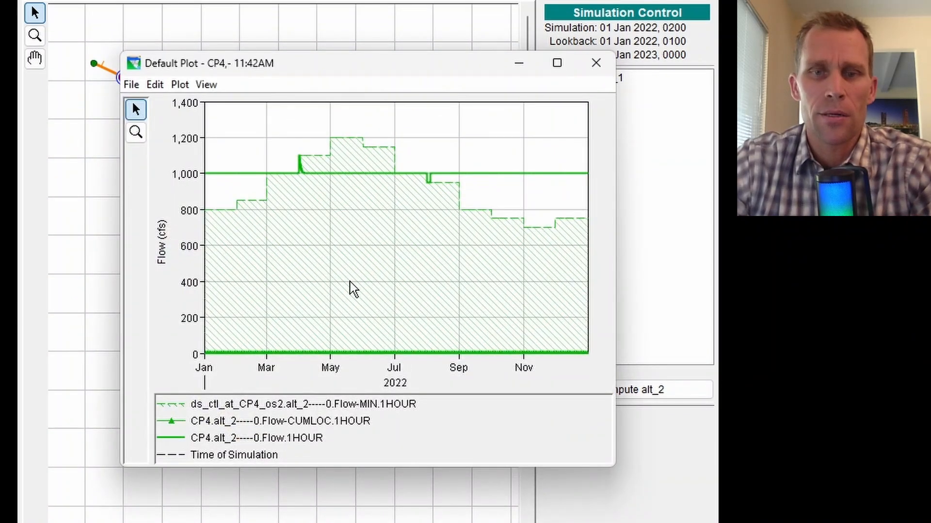
{"action": "left_click", "coordinate": [136, 132]}
{"action": "left_click_drag", "start_coordinate": [233, 120], "coordinate": [486, 220]}
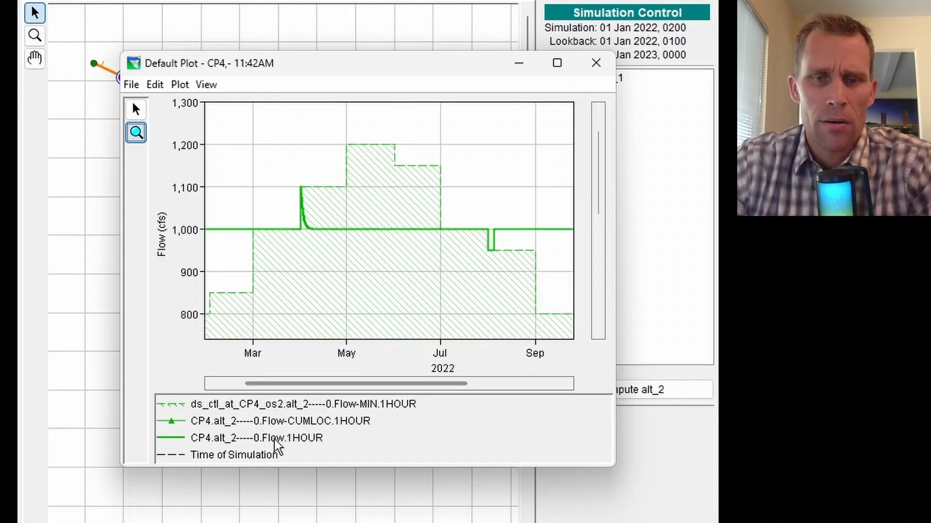
Highlight the ds_ctl_at_CP4_os2 Flow-MIN curve and the CP4 Flow curve in turn, with the plot moved clear of the network
{"action": "left_click", "coordinate": [235, 406]}
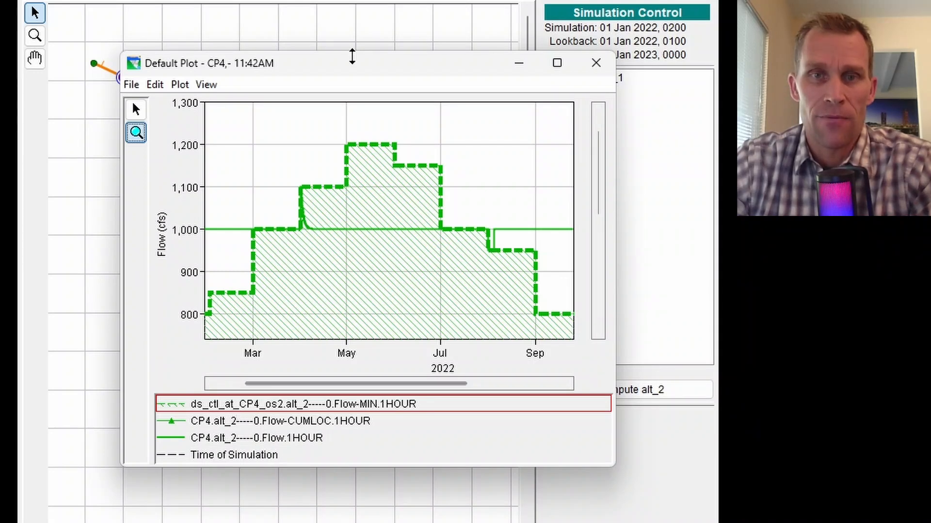
{"action": "left_click_drag", "start_coordinate": [370, 68], "coordinate": [556, 87]}
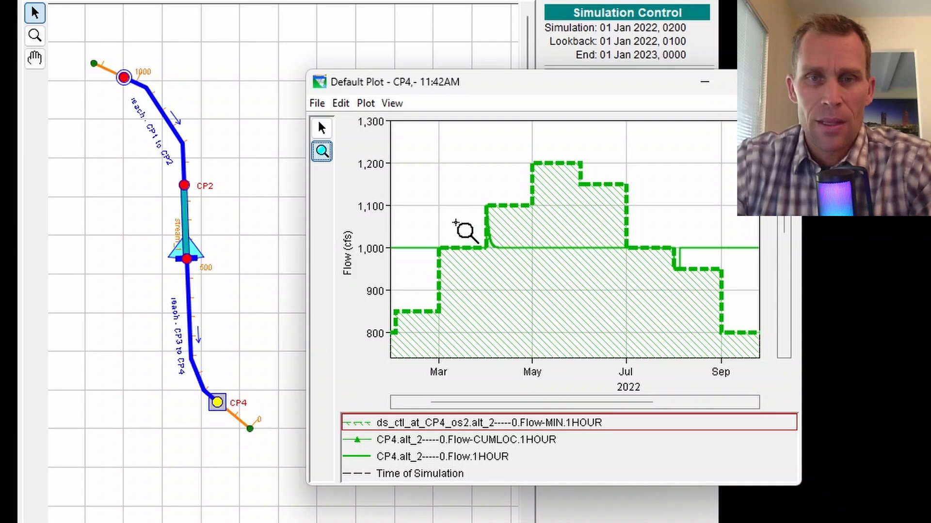
{"action": "left_click", "coordinate": [402, 456]}
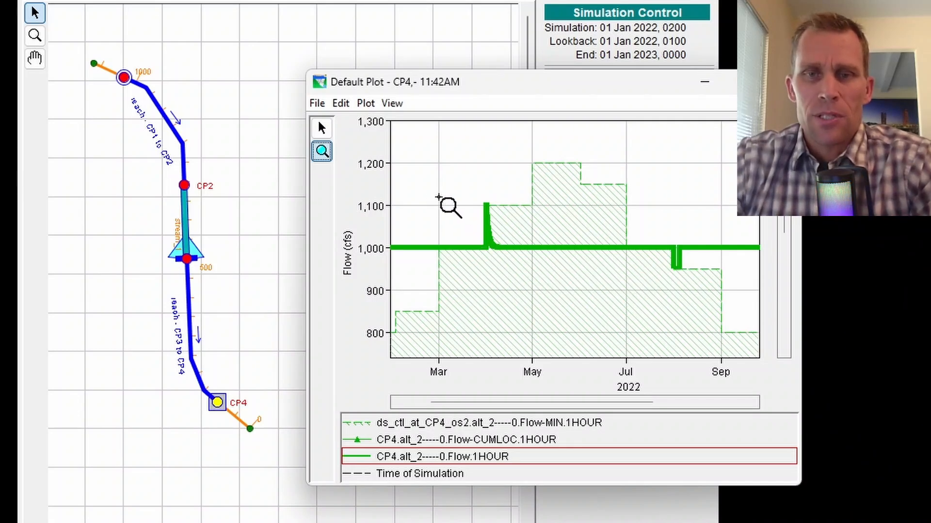
Examine the CP4 flow around the start of April 2022 up close, and restore the plot to its full extent
{"action": "left_click_drag", "start_coordinate": [444, 198], "coordinate": [523, 258]}
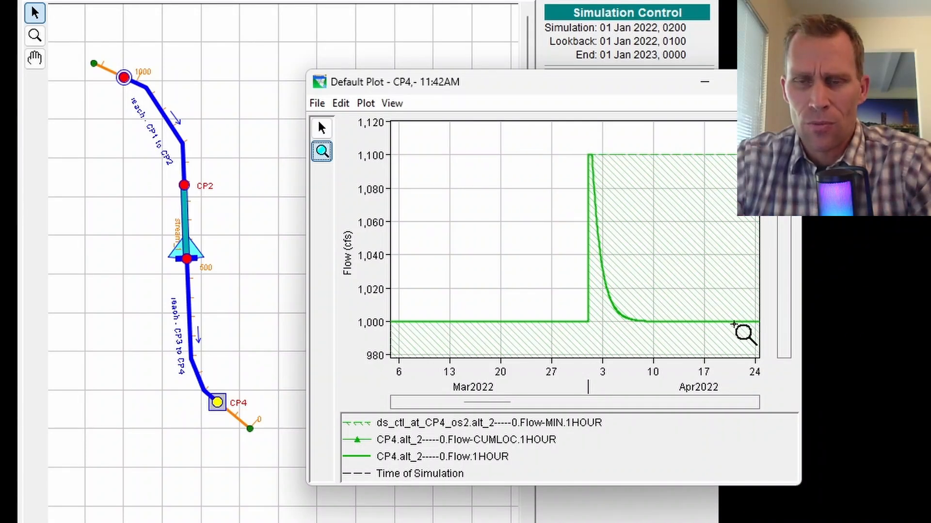
{"action": "mouse_move", "coordinate": [733, 325]}
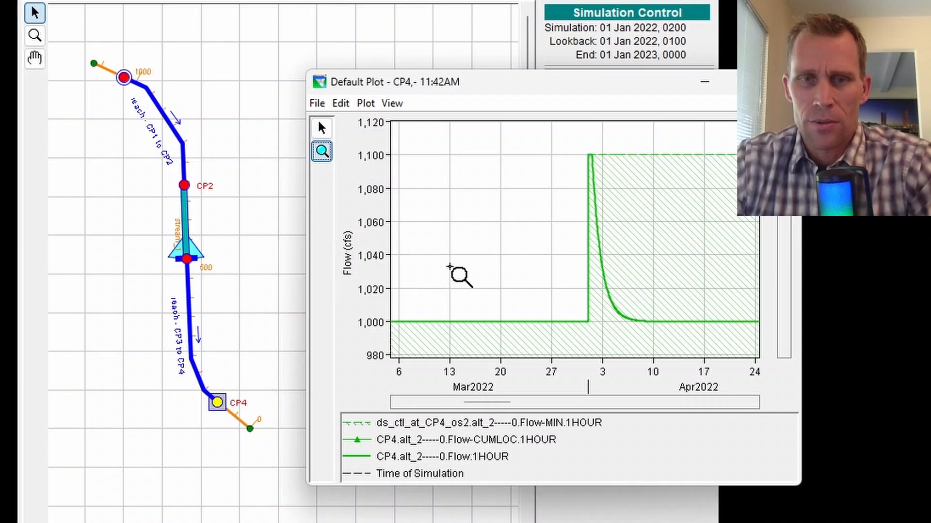
{"action": "right_click", "coordinate": [461, 259]}
{"action": "right_click", "coordinate": [461, 260]}
{"action": "right_click", "coordinate": [461, 260]}
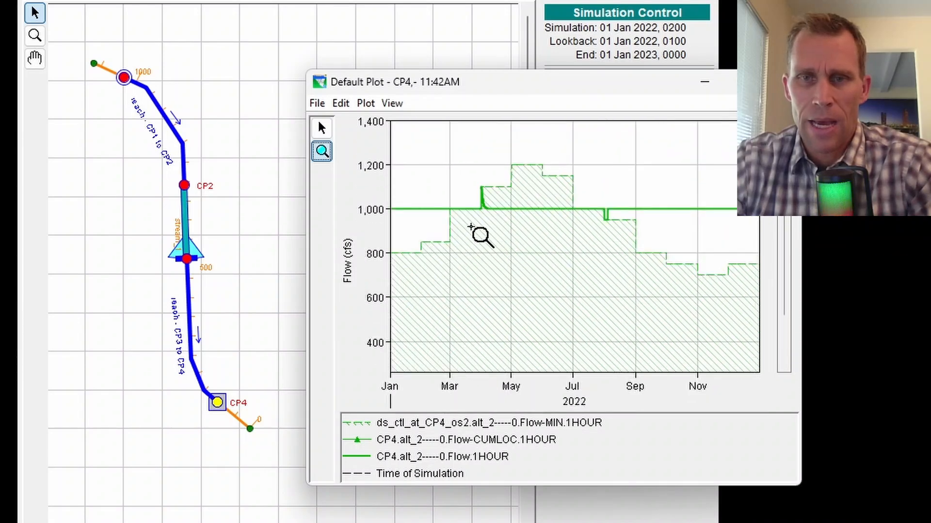
Zoom in on the CP4 flow around the start of August 2022, and close the plot after examining it
{"action": "left_click_drag", "start_coordinate": [434, 141], "coordinate": [639, 240]}
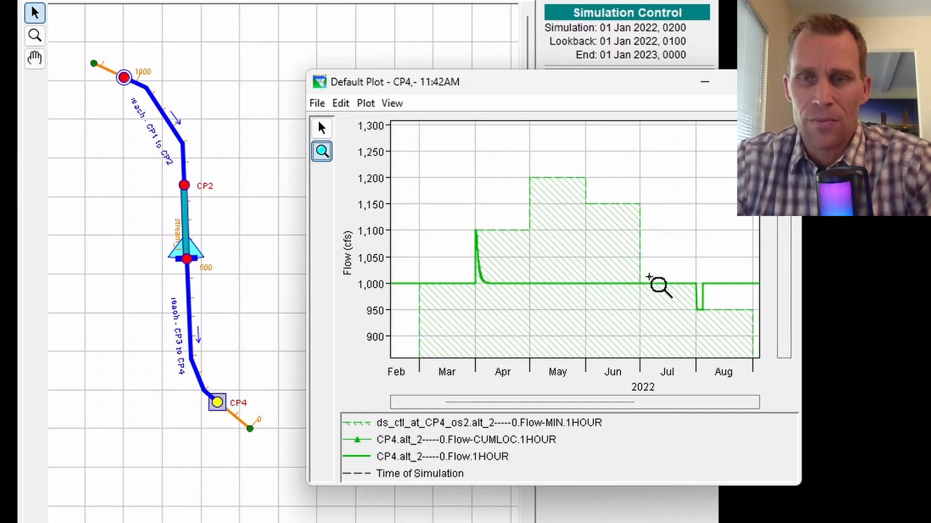
{"action": "left_click_drag", "start_coordinate": [658, 262], "coordinate": [740, 334]}
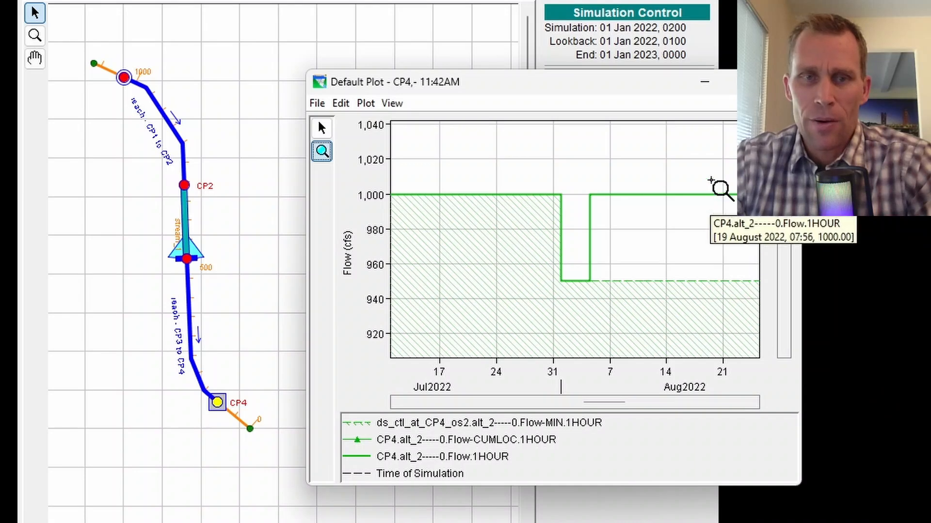
{"action": "left_click", "coordinate": [782, 82]}
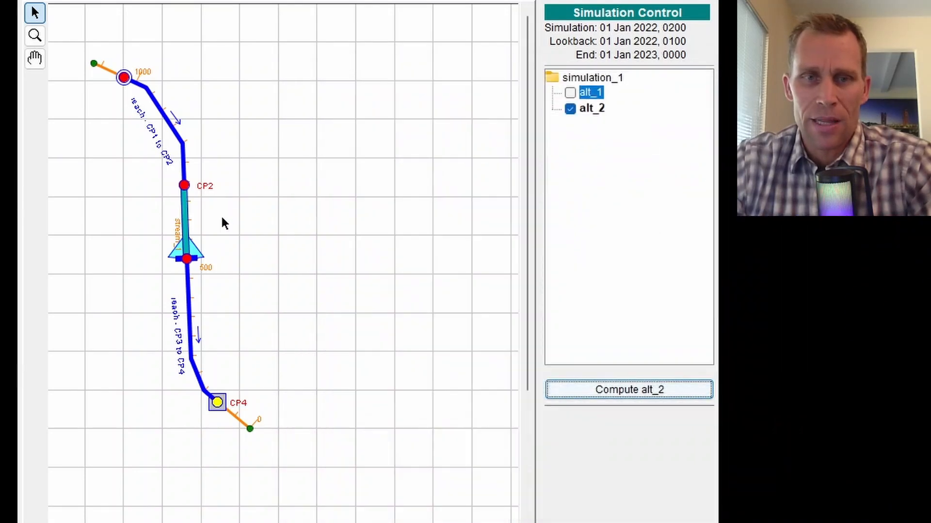
Plot the elevation and flow results for reservoir_1 and hide the plot's legend
{"action": "right_click", "coordinate": [196, 252]}
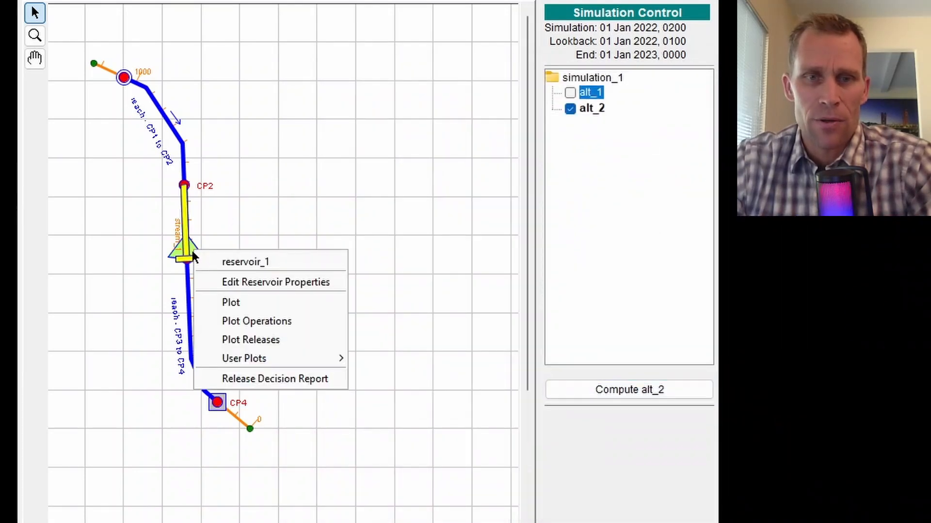
{"action": "left_click", "coordinate": [233, 305]}
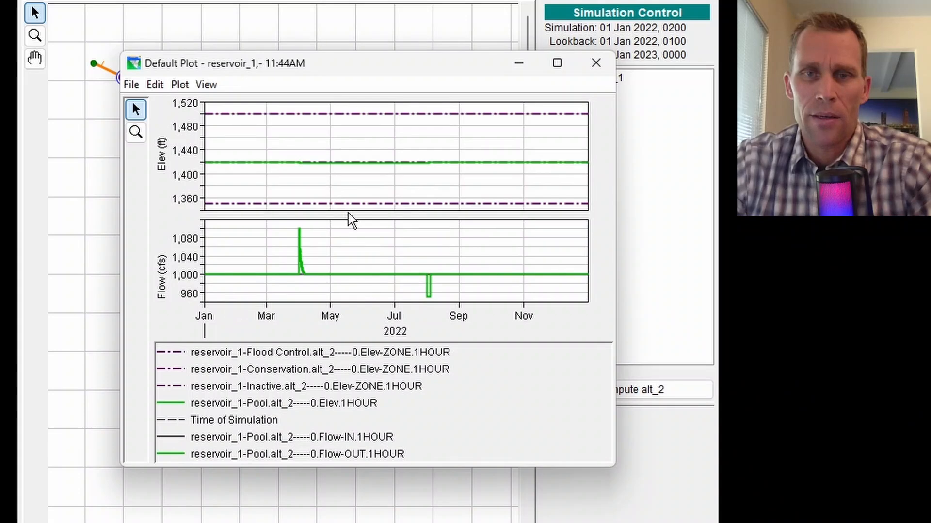
{"action": "right_click", "coordinate": [597, 370]}
{"action": "left_click", "coordinate": [624, 441]}
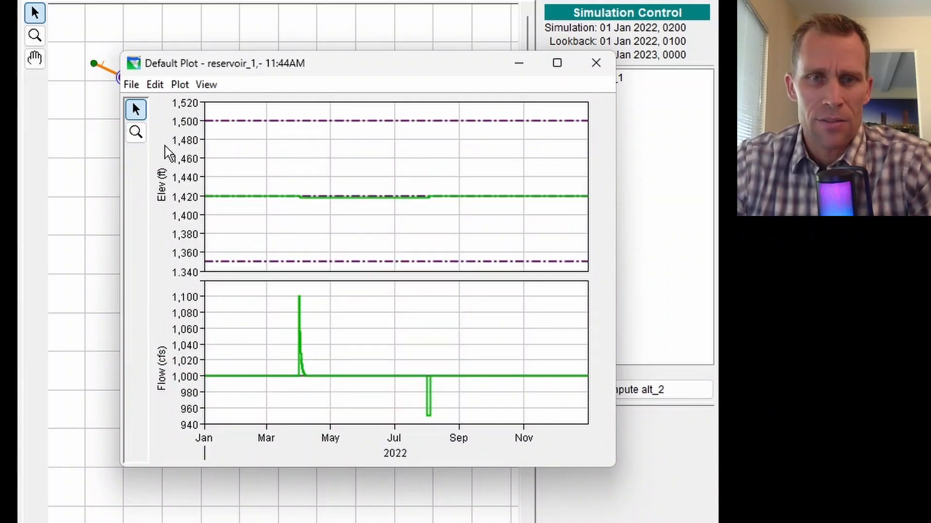
Zoom the reservoir_1 plot in on the pool elevation and outflow from about 24 March to 13 April 2022
{"action": "left_click", "coordinate": [136, 132]}
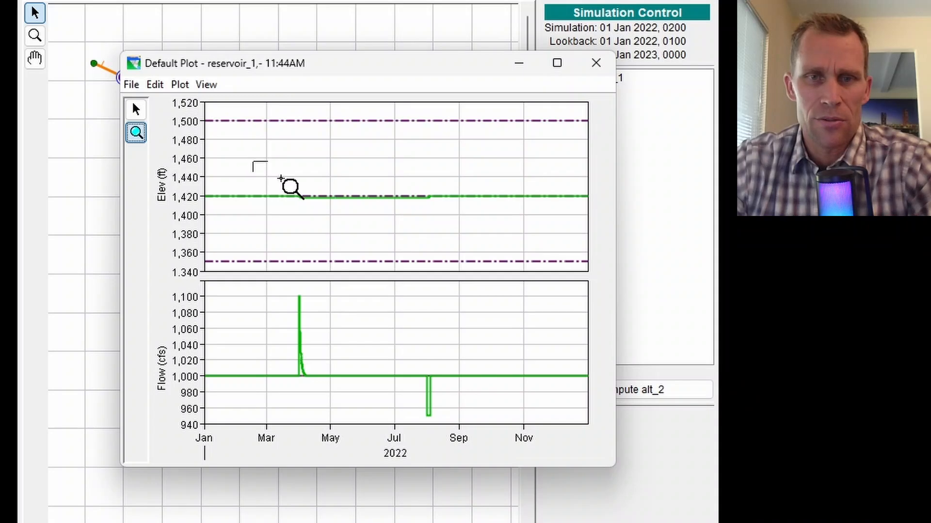
{"action": "left_click_drag", "start_coordinate": [281, 179], "coordinate": [343, 229]}
{"action": "left_click_drag", "start_coordinate": [350, 157], "coordinate": [442, 223]}
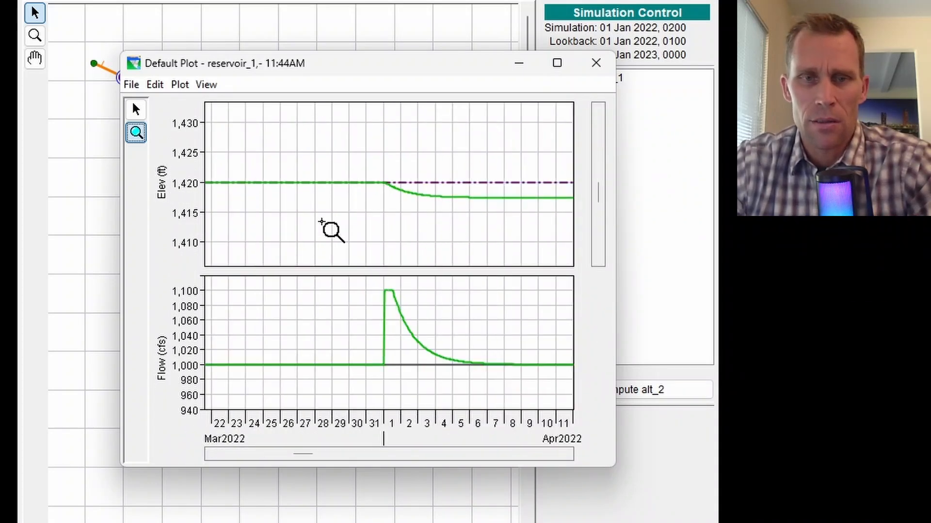
{"action": "left_click_drag", "start_coordinate": [305, 458], "coordinate": [308, 458]}
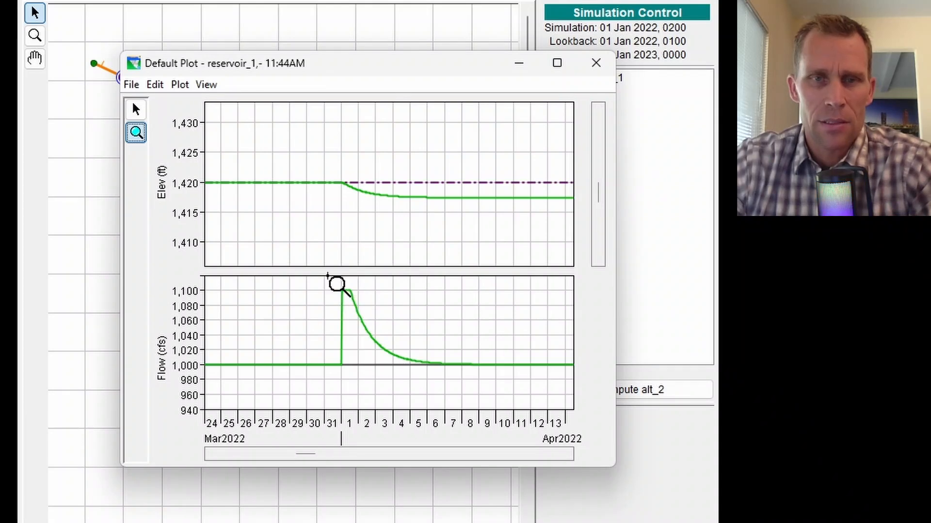
Tabulate the reservoir_1 plot data and place the table beside the plot
{"action": "left_click", "coordinate": [131, 84]}
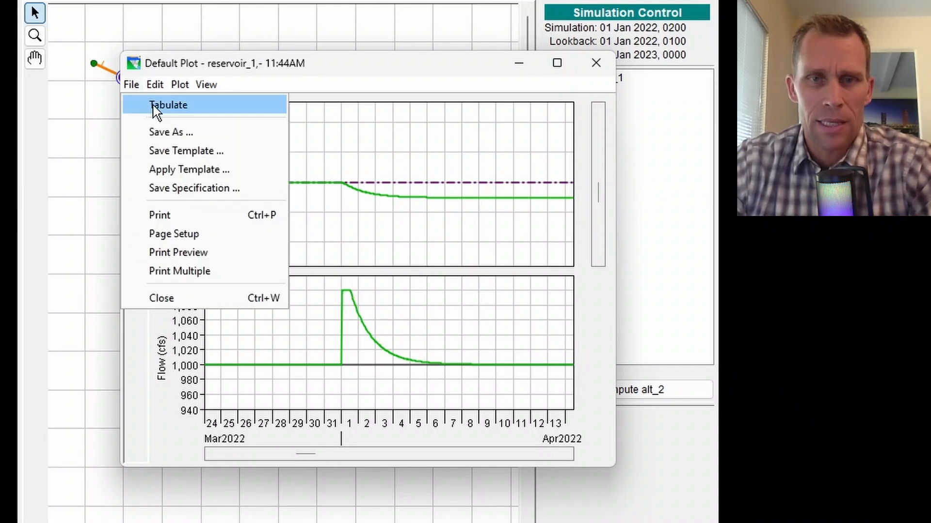
{"action": "left_click", "coordinate": [149, 103]}
{"action": "left_click_drag", "start_coordinate": [68, 2], "coordinate": [706, 79]}
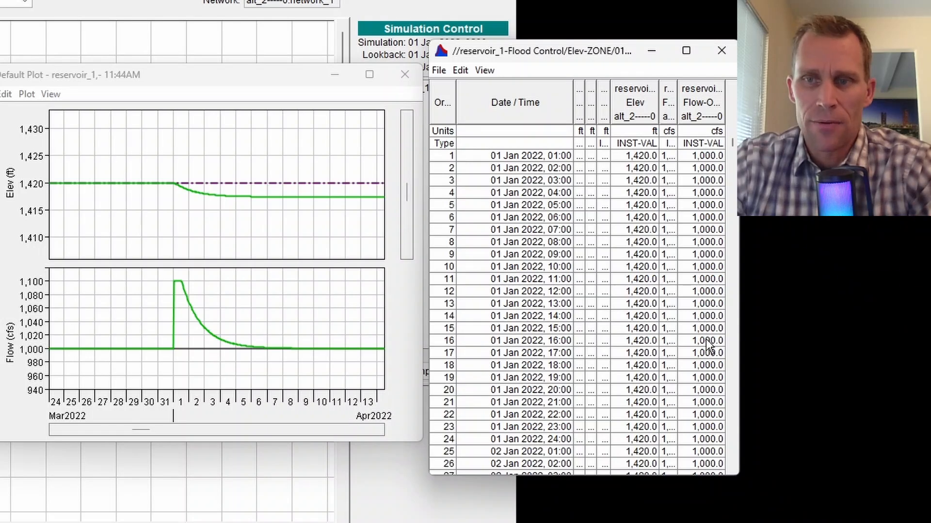
Examine the tabulated elevation and outflow for 01 Apr 2022, highlighting the 01:00 and 12:00 rows and the 13:00 outflow
{"action": "scroll", "coordinate": [705, 334], "scroll_direction": "down", "scroll_amount": 4}
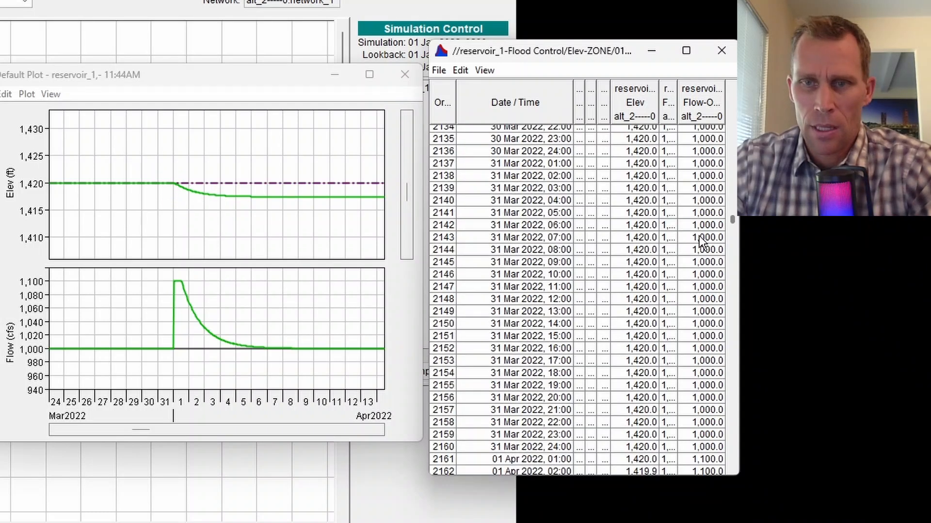
{"action": "scroll", "coordinate": [585, 272], "scroll_direction": "down", "scroll_amount": 5}
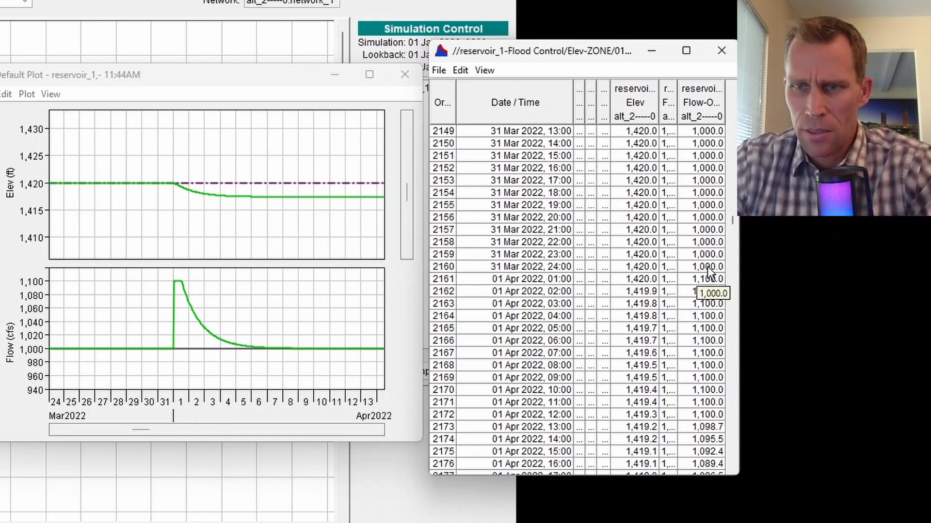
{"action": "left_click_drag", "start_coordinate": [700, 281], "coordinate": [474, 285]}
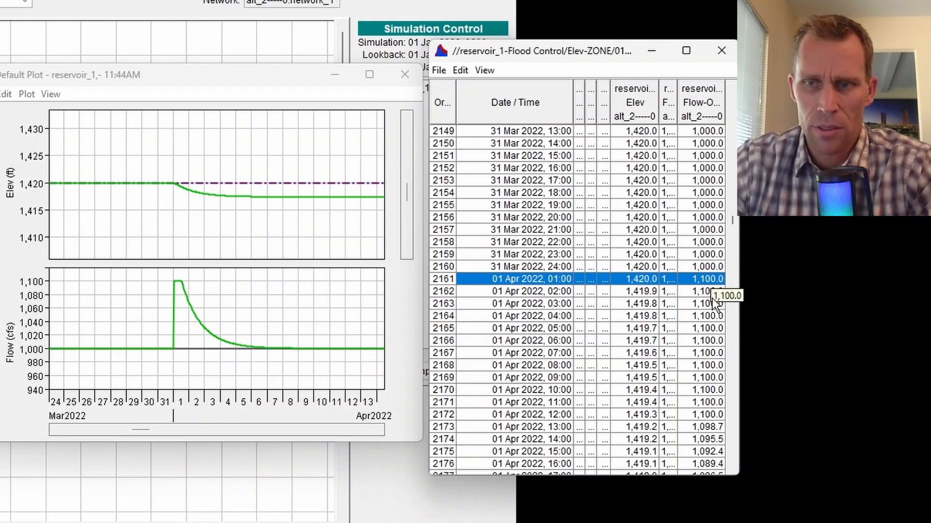
{"action": "scroll", "coordinate": [709, 311], "scroll_direction": "down", "scroll_amount": 4}
{"action": "scroll", "coordinate": [705, 321], "scroll_direction": "down", "scroll_amount": 1}
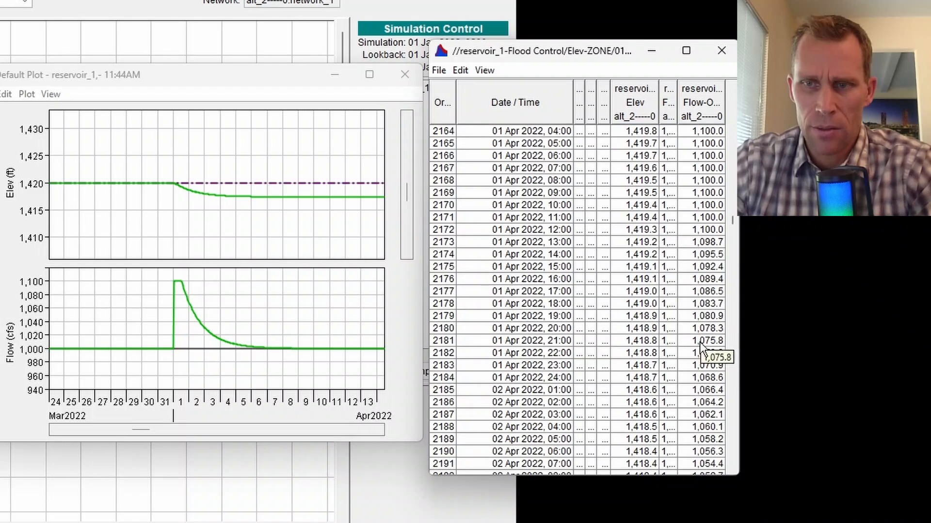
{"action": "left_click", "coordinate": [697, 232]}
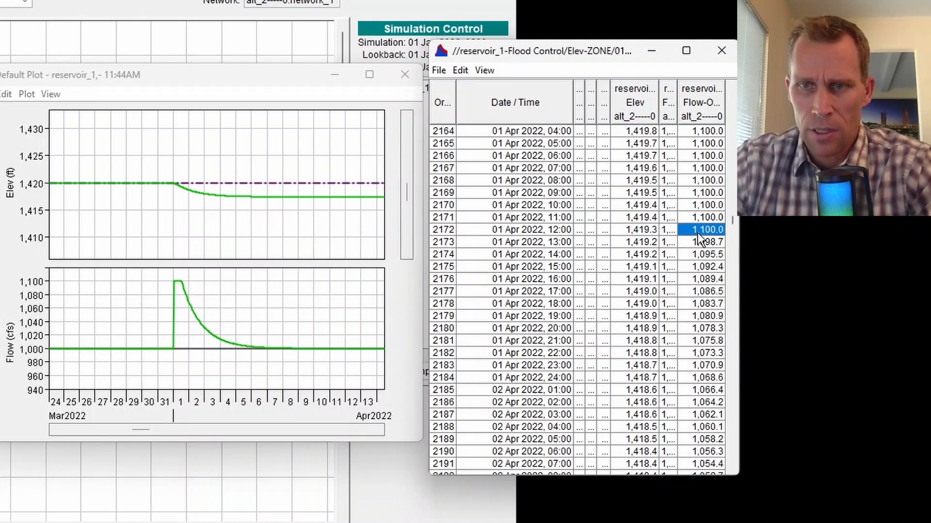
{"action": "left_click_drag", "start_coordinate": [477, 234], "coordinate": [682, 229]}
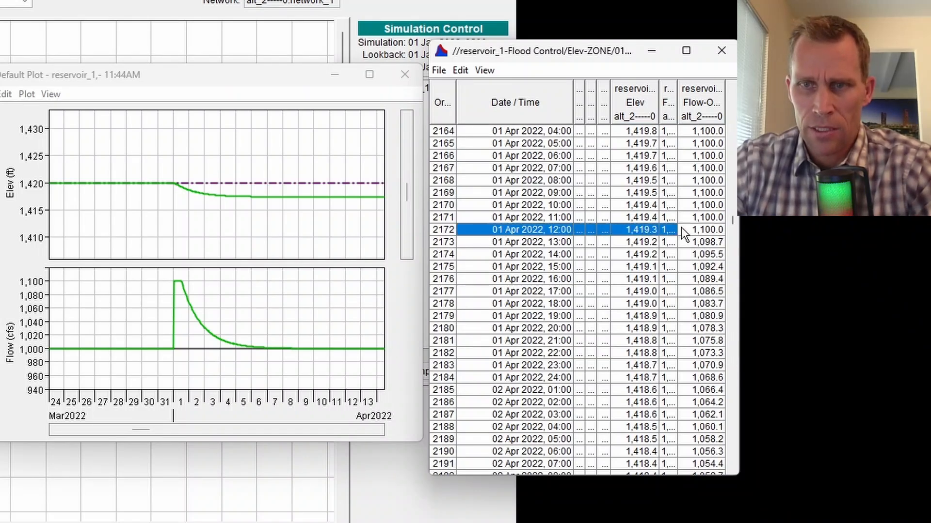
{"action": "left_click", "coordinate": [700, 241]}
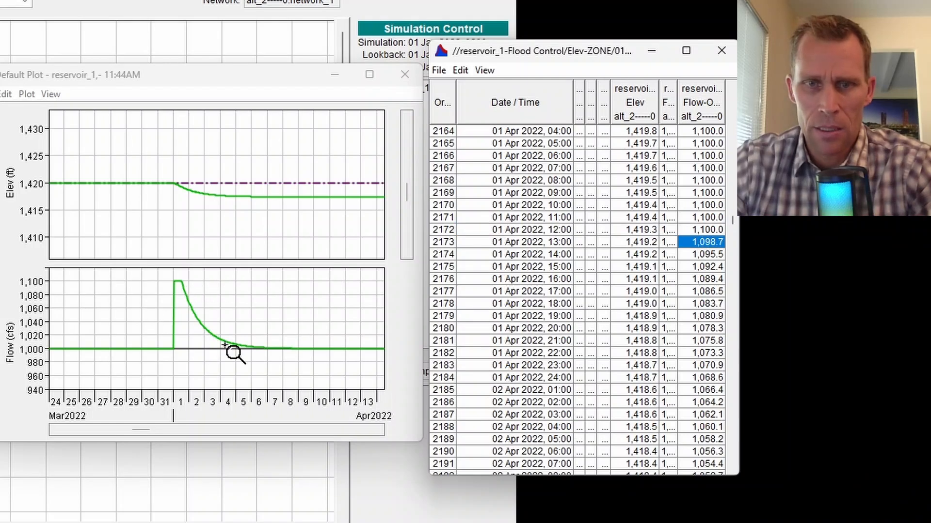
Follow the tabulated outflow recession through early April and mark the pool elevation at 07 Apr 2022, 13:00
{"action": "scroll", "coordinate": [715, 339], "scroll_direction": "down", "scroll_amount": 14}
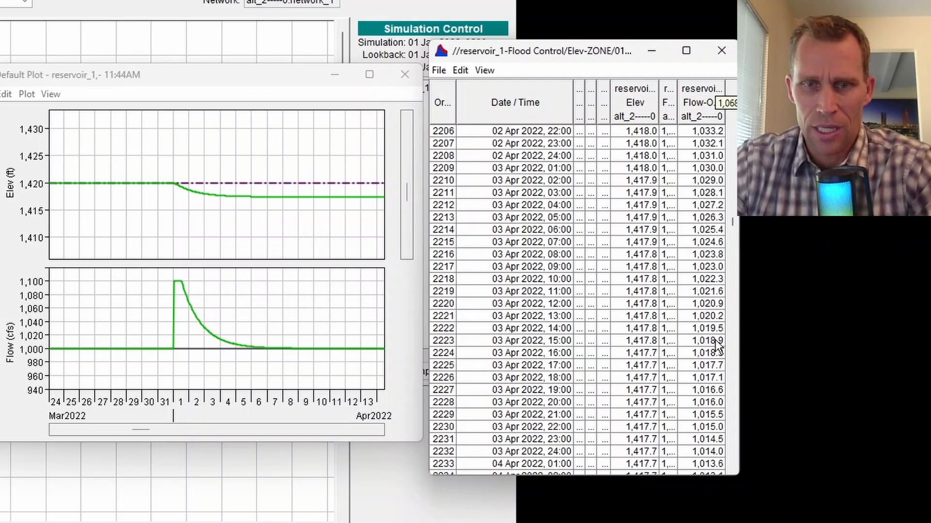
{"action": "scroll", "coordinate": [716, 345], "scroll_direction": "down", "scroll_amount": 8}
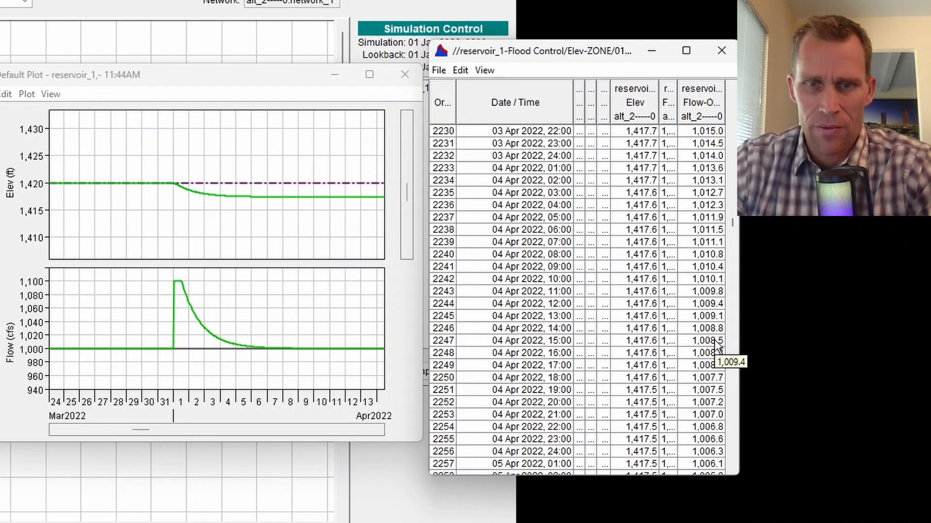
{"action": "scroll", "coordinate": [712, 340], "scroll_direction": "down", "scroll_amount": 14}
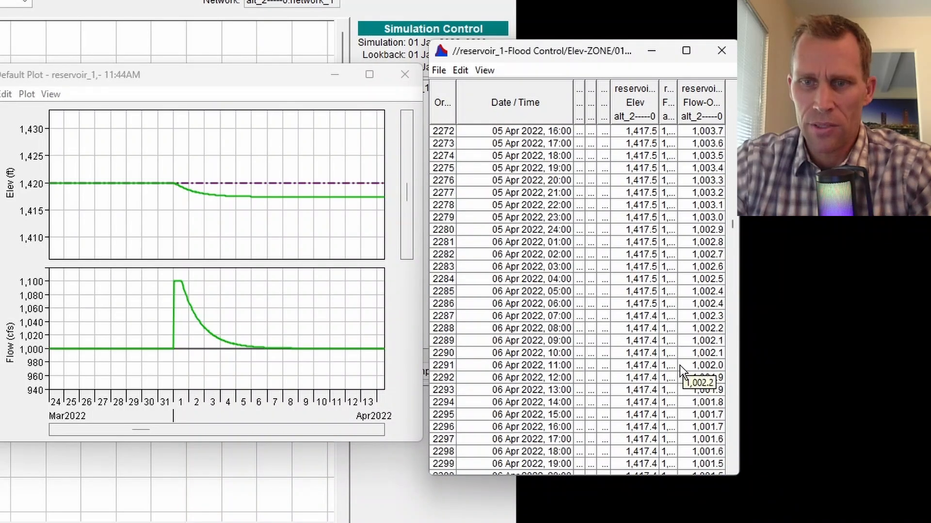
{"action": "scroll", "coordinate": [680, 368], "scroll_direction": "down", "scroll_amount": 8}
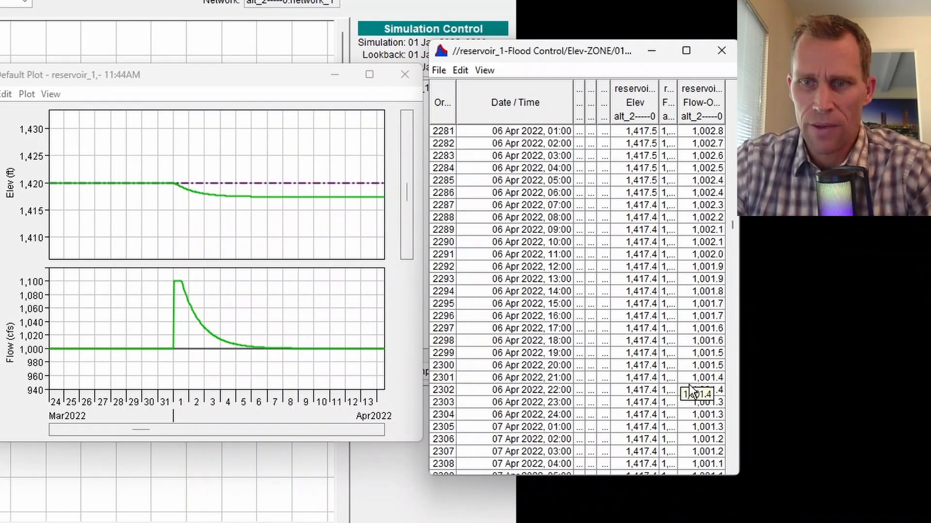
{"action": "left_click", "coordinate": [626, 392]}
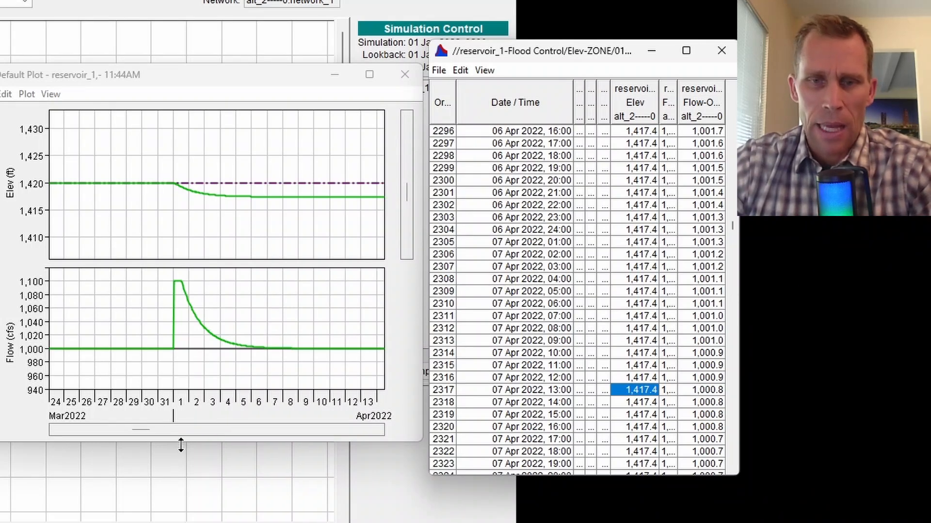
Shift the reservoir_1 plot to late July and early August 2022 and locate the 01 Aug 2022, 01:00 row in the table
{"action": "left_click_drag", "start_coordinate": [141, 429], "coordinate": [237, 438]}
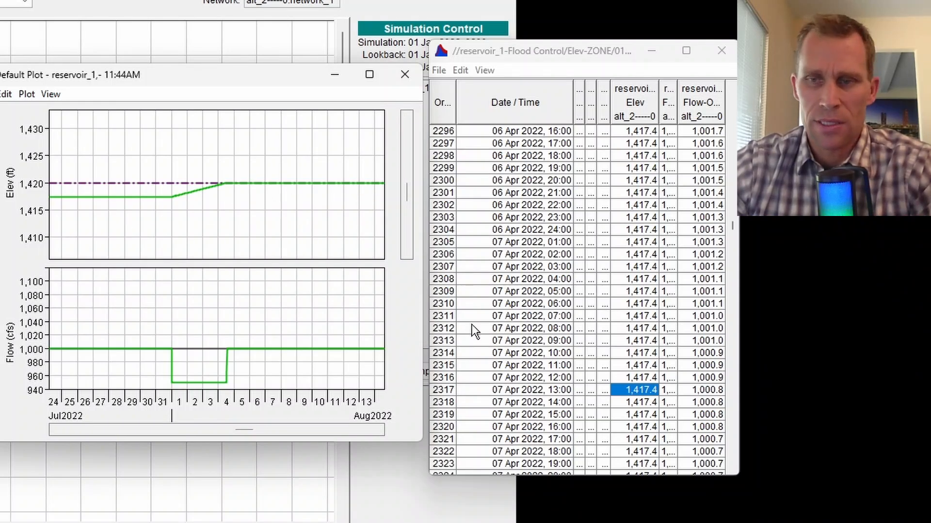
{"action": "scroll", "coordinate": [709, 219], "scroll_direction": "down", "scroll_amount": 4}
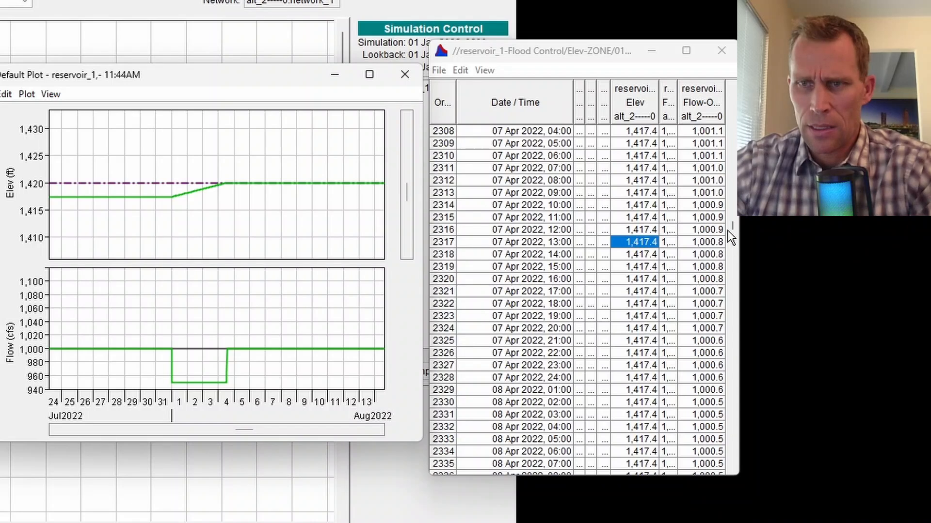
{"action": "left_click_drag", "start_coordinate": [732, 228], "coordinate": [725, 293]}
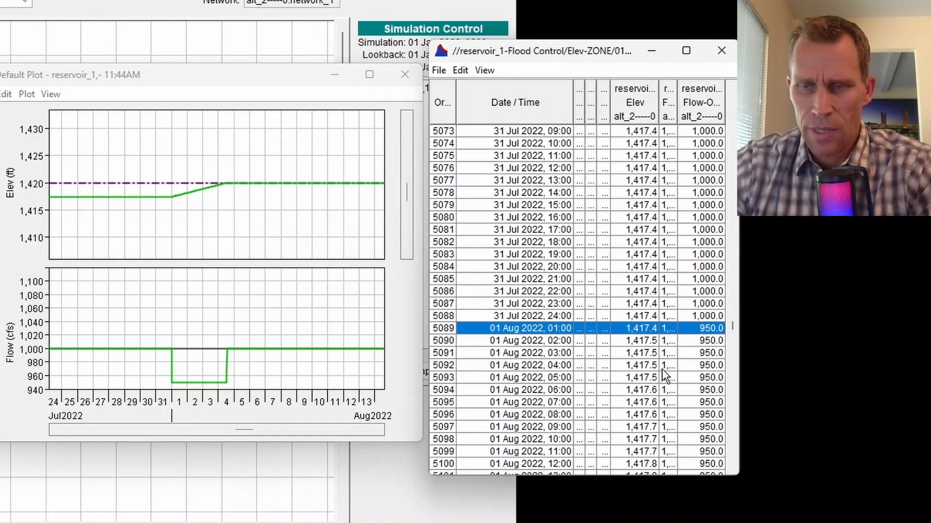
Follow the tabulated elevation and outflow from 01 to 04 Aug 2022 and mark the outflow at 04 Aug 2022, 14:00
{"action": "scroll", "coordinate": [650, 374], "scroll_direction": "down", "scroll_amount": 1}
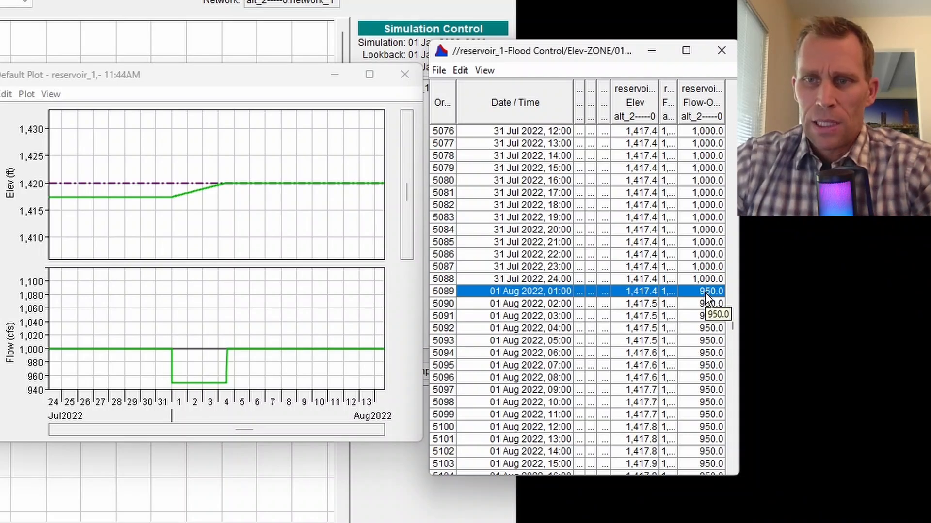
{"action": "scroll", "coordinate": [649, 332], "scroll_direction": "down", "scroll_amount": 5}
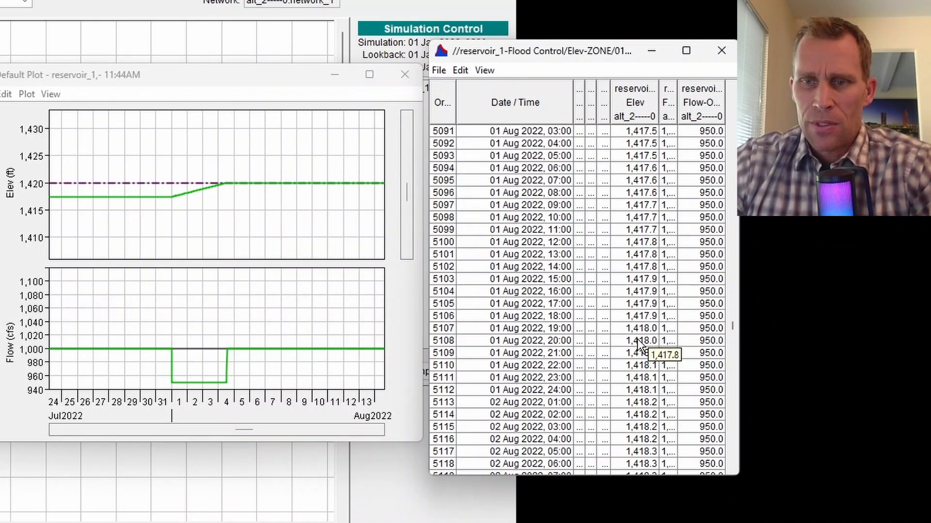
{"action": "scroll", "coordinate": [637, 338], "scroll_direction": "down", "scroll_amount": 9}
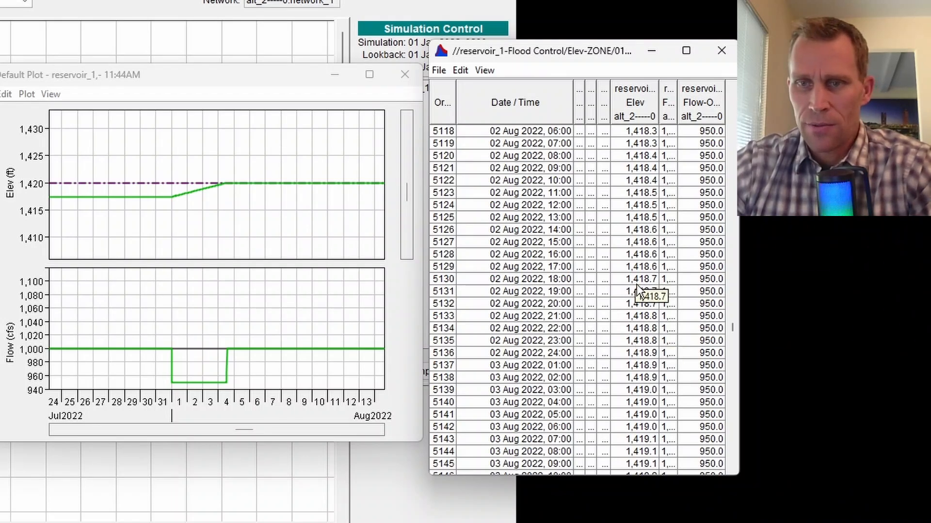
{"action": "scroll", "coordinate": [638, 313], "scroll_direction": "down", "scroll_amount": 14}
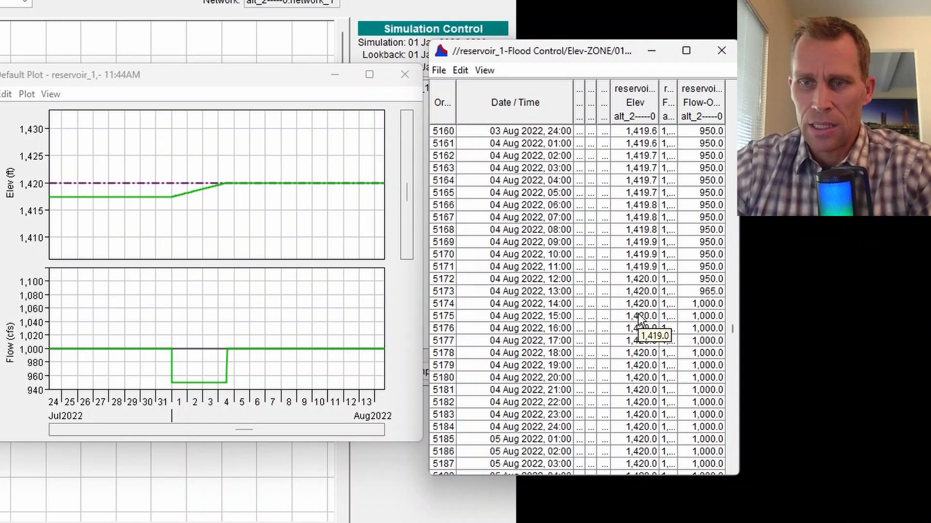
{"action": "left_click", "coordinate": [634, 304]}
{"action": "left_click", "coordinate": [705, 304]}
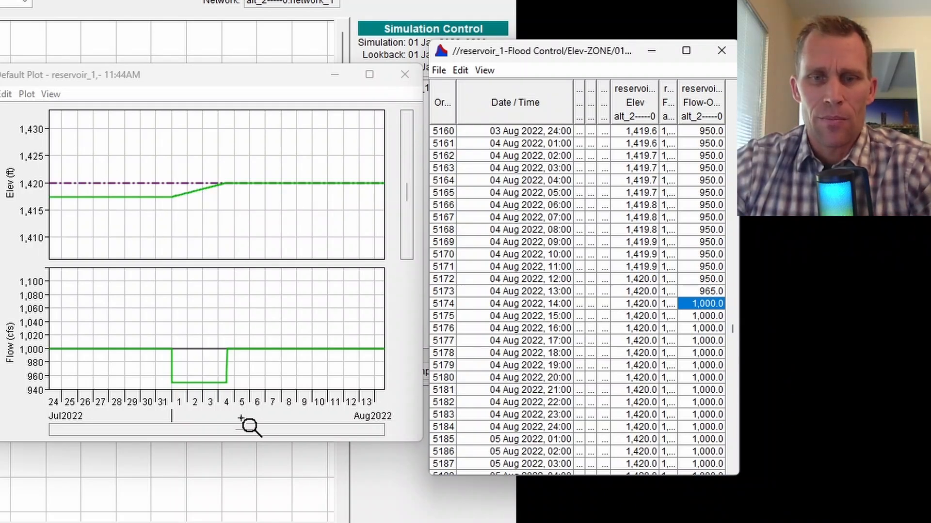
Shift the reservoir_1 plot back to late March and early April 2022
{"action": "left_click_drag", "start_coordinate": [228, 430], "coordinate": [136, 434]}
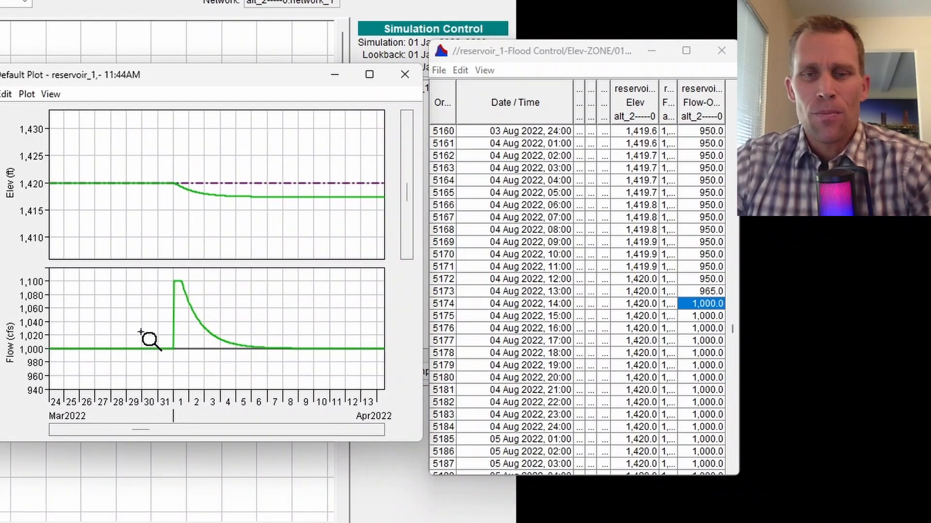